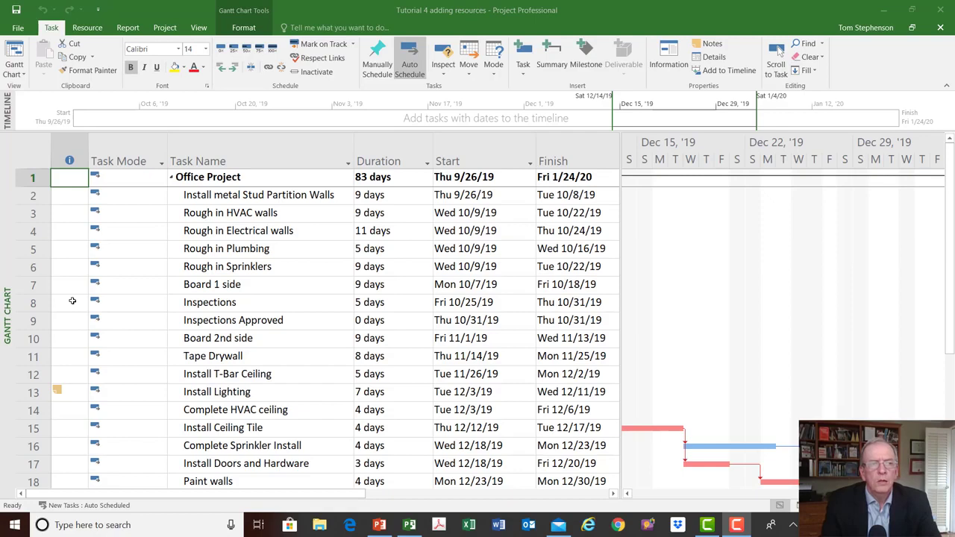
pyautogui.click(25, 77)
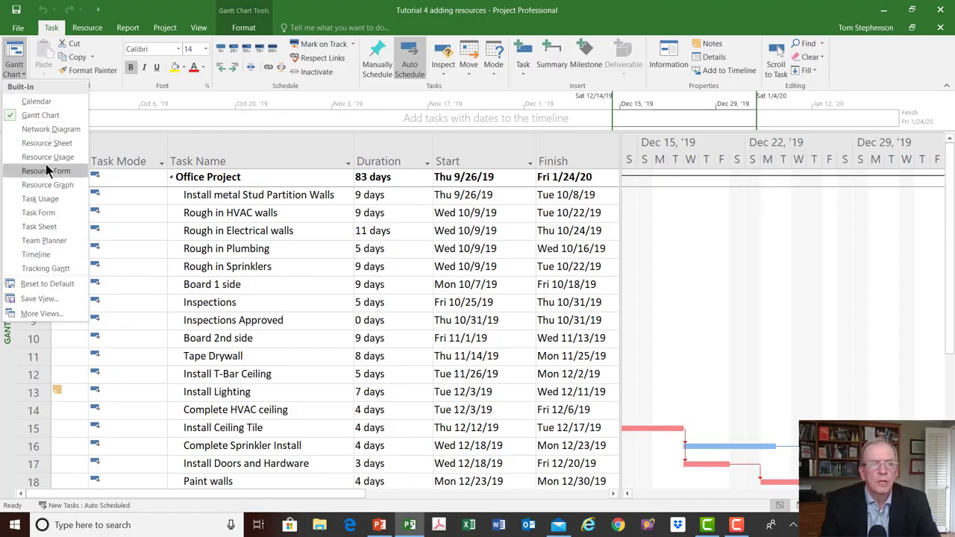
pyautogui.click(144, 182)
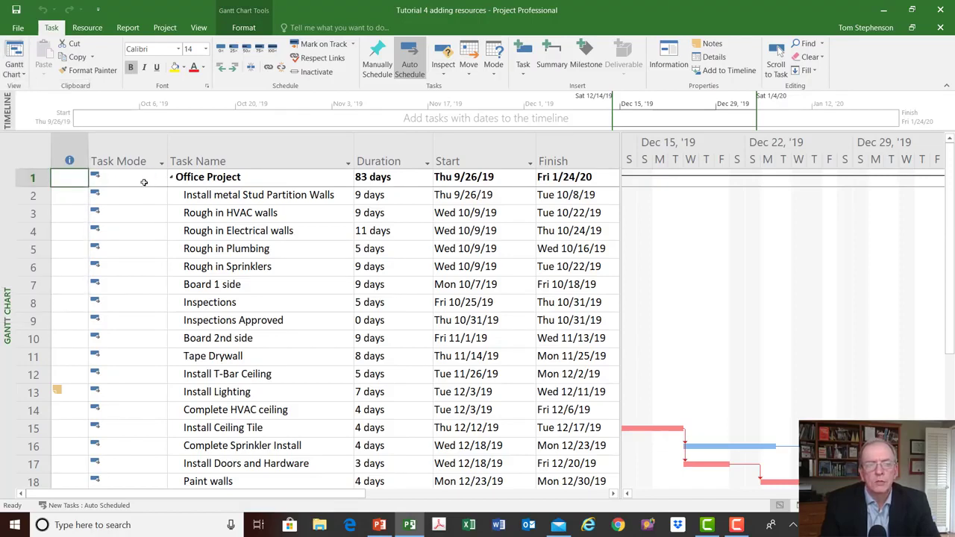
pyautogui.click(33, 158)
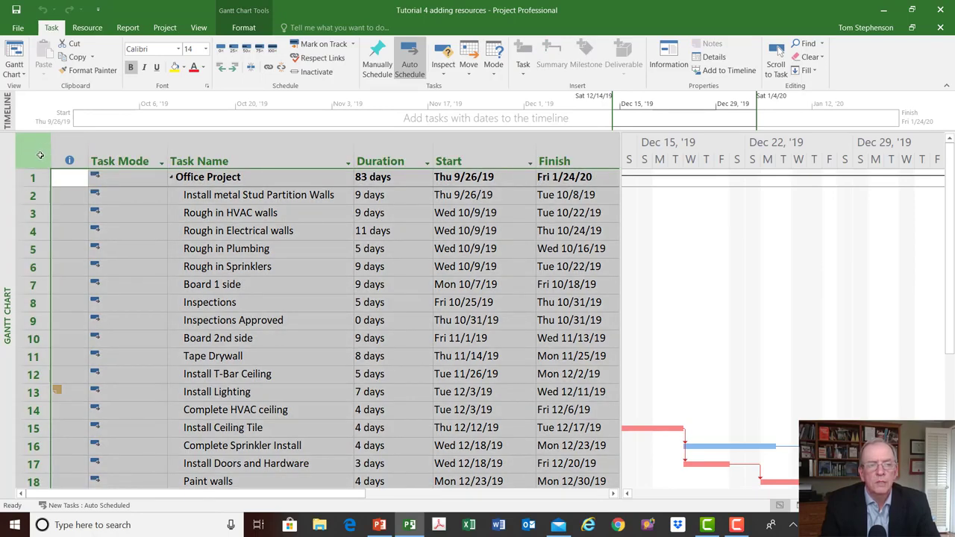
pyautogui.rightClick(36, 154)
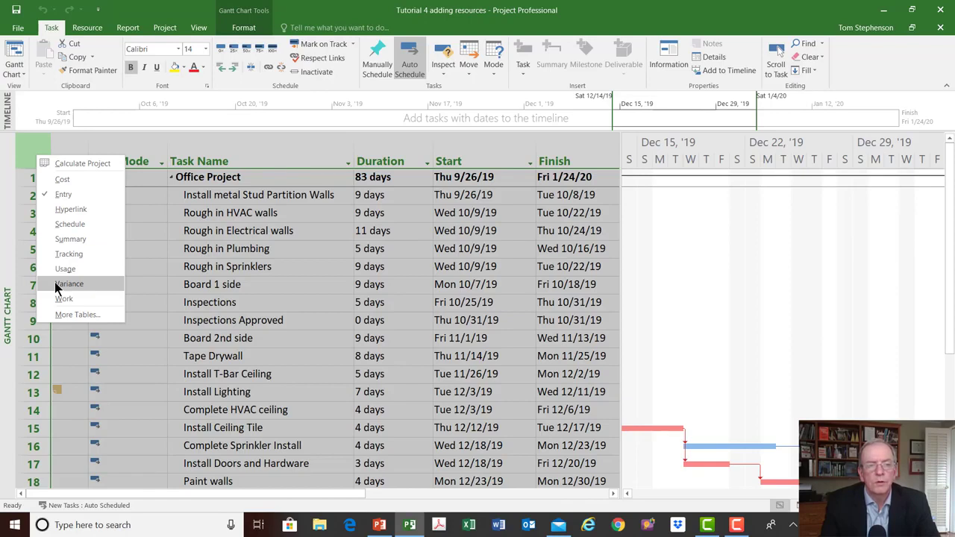
pyautogui.click(187, 282)
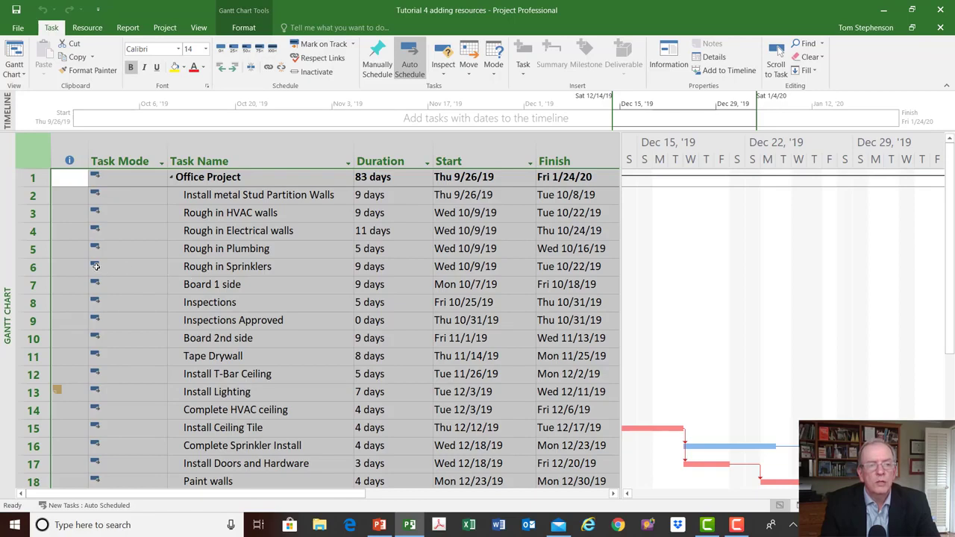
# Switch to the Network Diagram view, zoom it out and examine the dependency chain from the first task onward.
pyautogui.rightClick(5, 252)
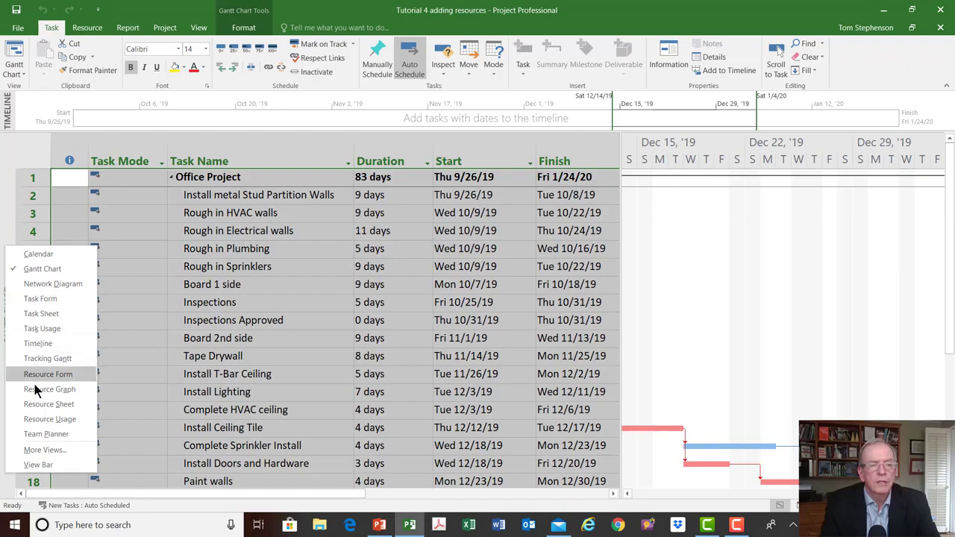
pyautogui.click(48, 286)
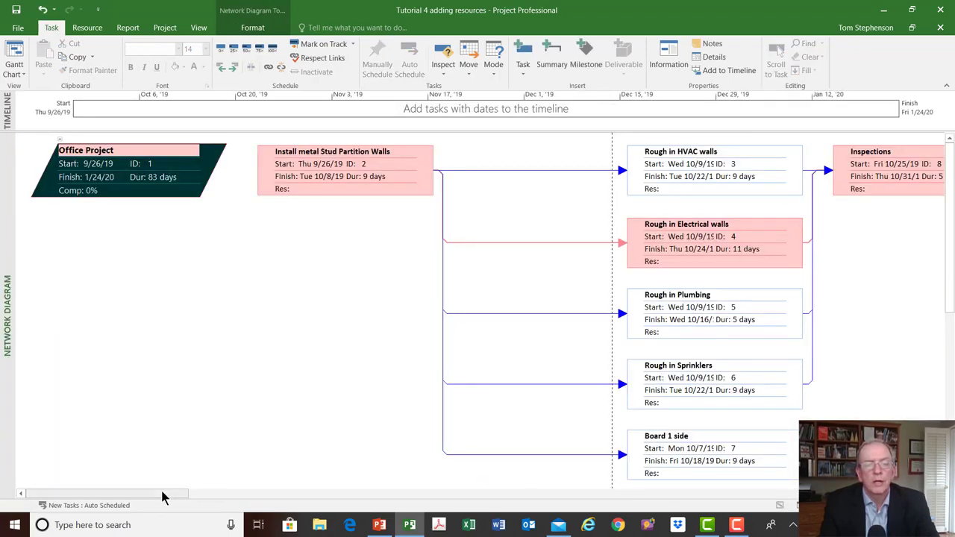
pyautogui.moveTo(162, 497); pyautogui.dragTo(247, 496)
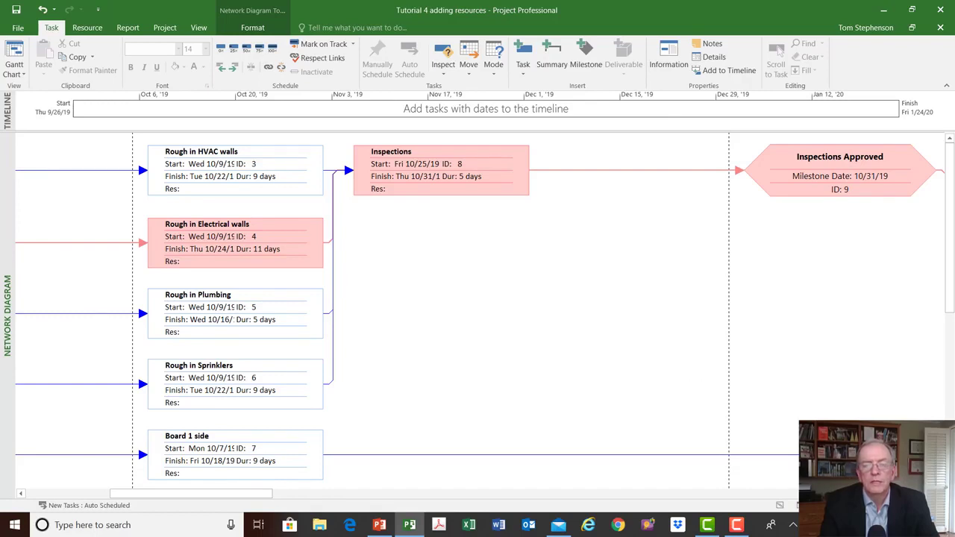
pyautogui.scroll(-2, 478, 276)
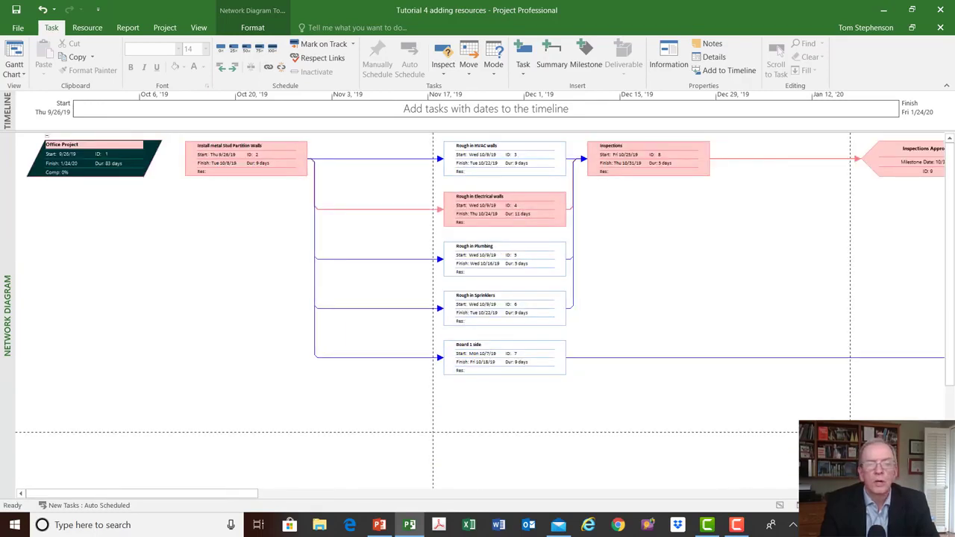
pyautogui.scroll(-2, 485, 254)
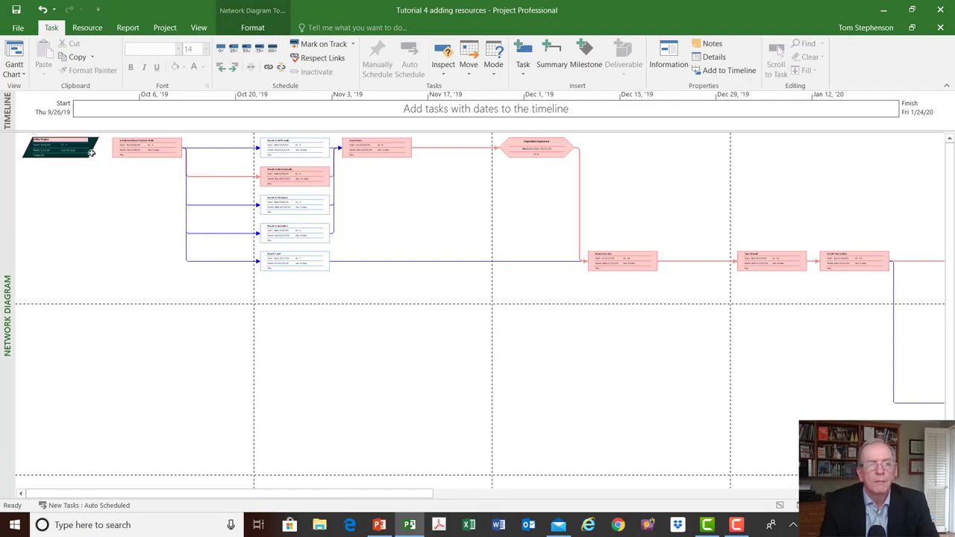
pyautogui.moveTo(93, 154)
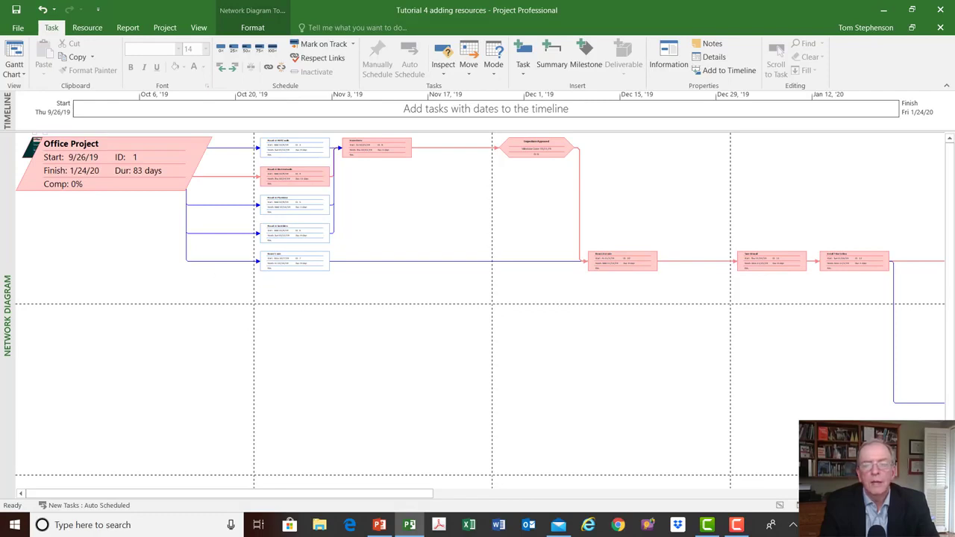
pyautogui.click(938, 493)
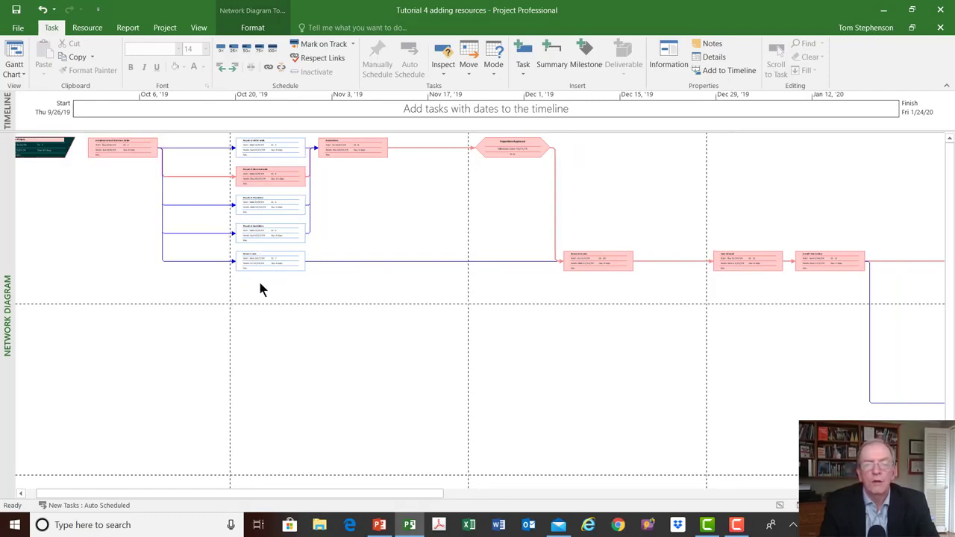
pyautogui.click(938, 493)
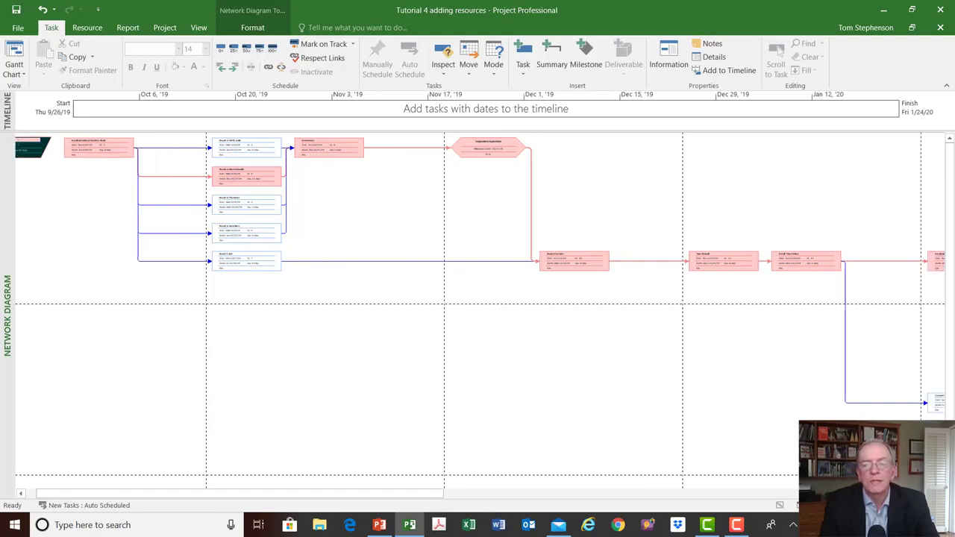
pyautogui.click(938, 493)
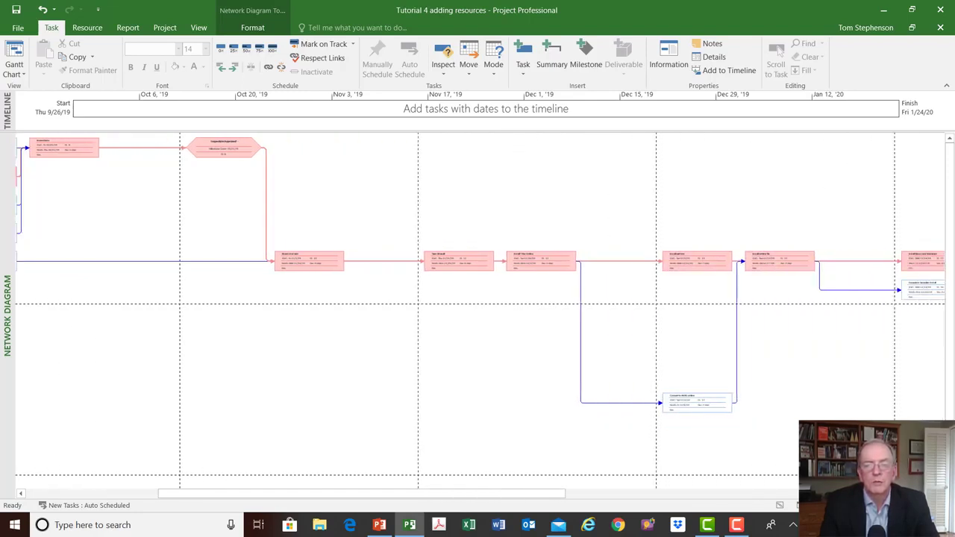
pyautogui.click(938, 493)
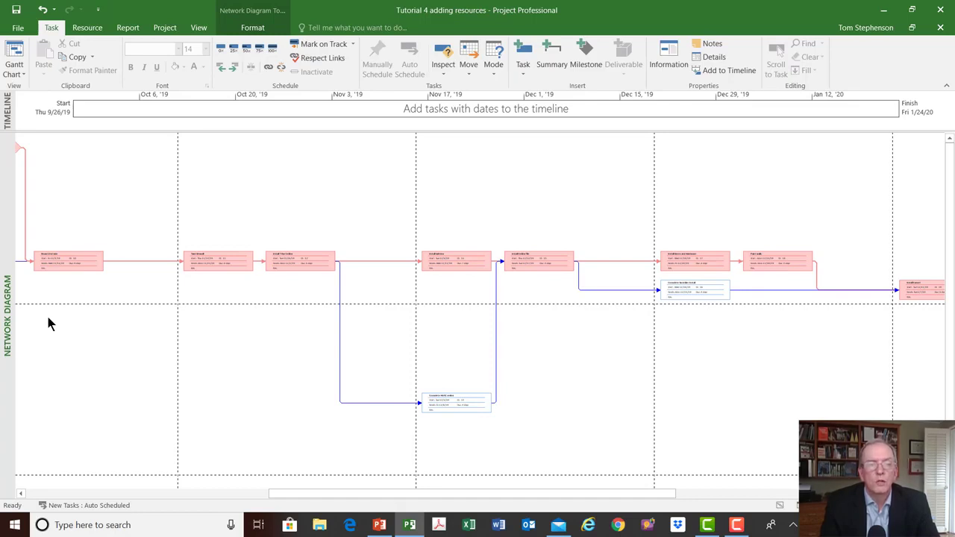
# Turn on the View Bar and switch the project to the Resource Sheet view.
pyautogui.rightClick(9, 304)
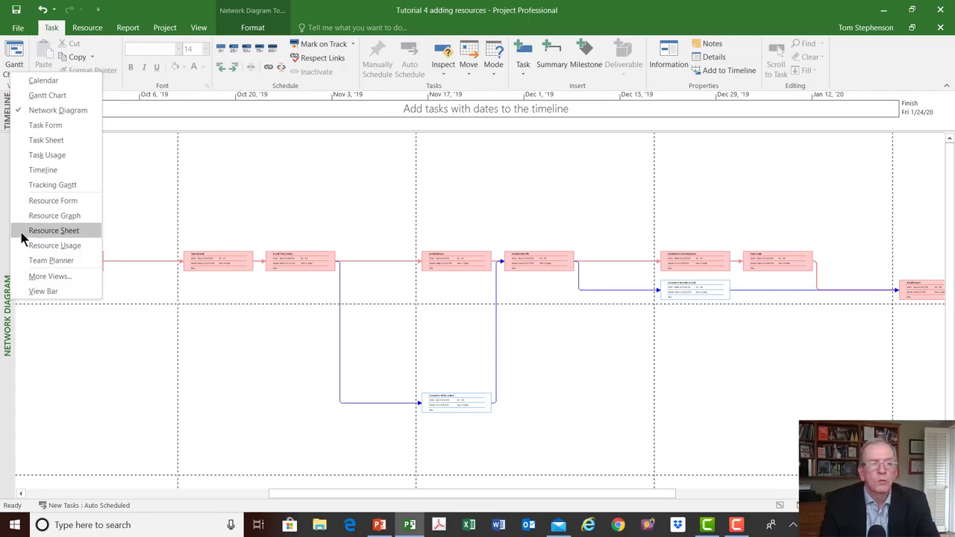
pyautogui.click(43, 291)
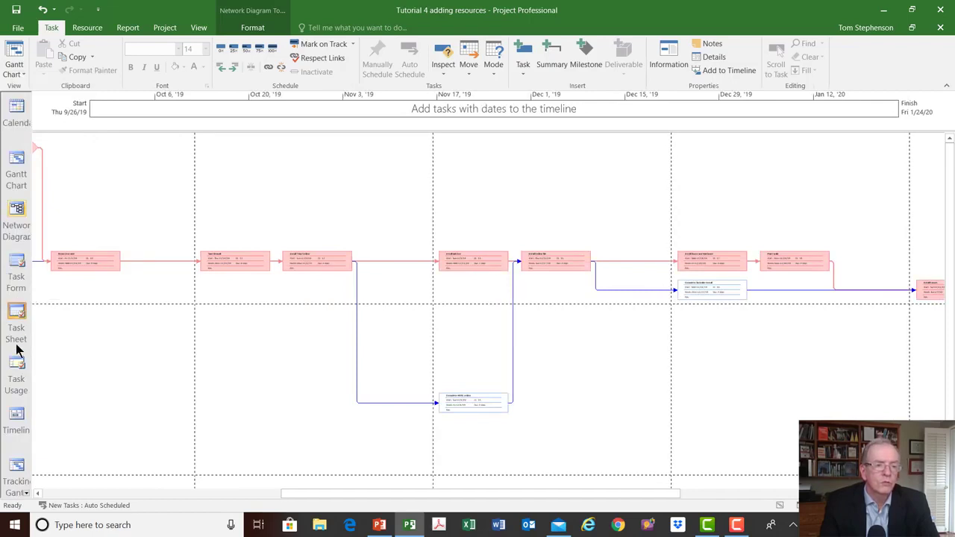
pyautogui.click(26, 494)
pyautogui.click(26, 494)
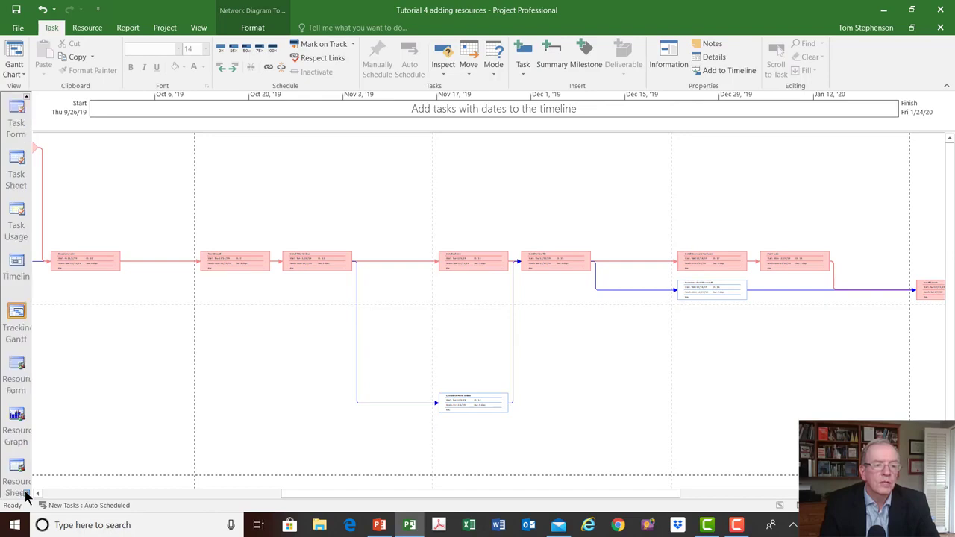
pyautogui.click(26, 494)
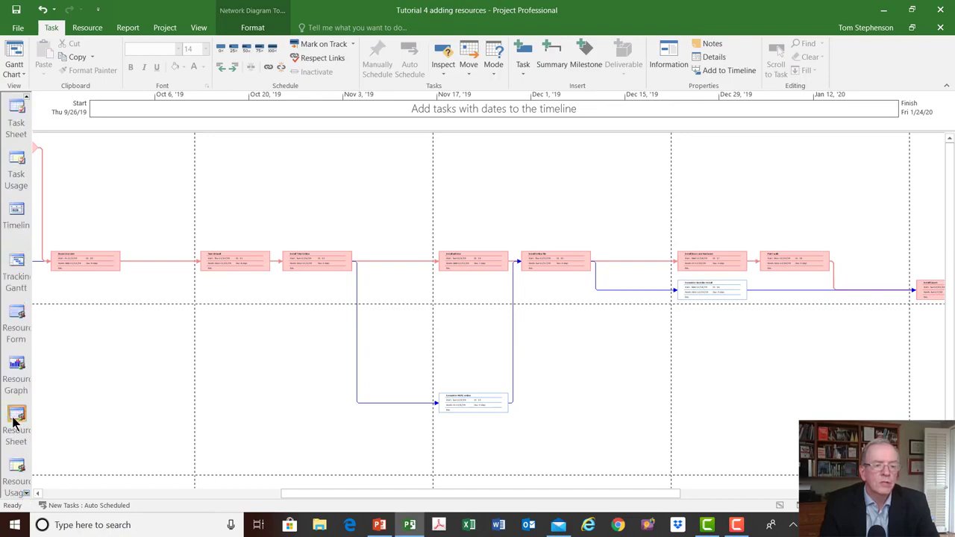
pyautogui.click(2, 347)
pyautogui.rightClick(3, 353)
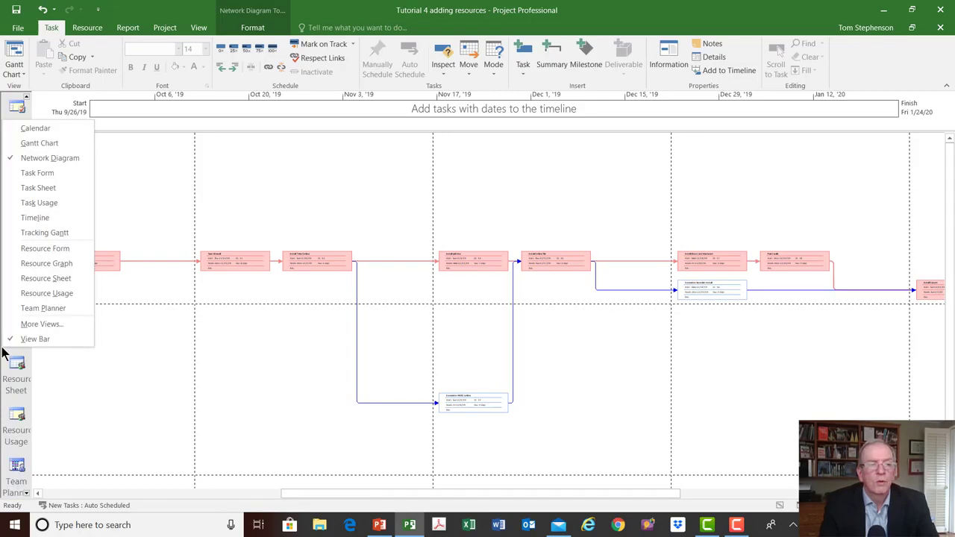
pyautogui.click(20, 279)
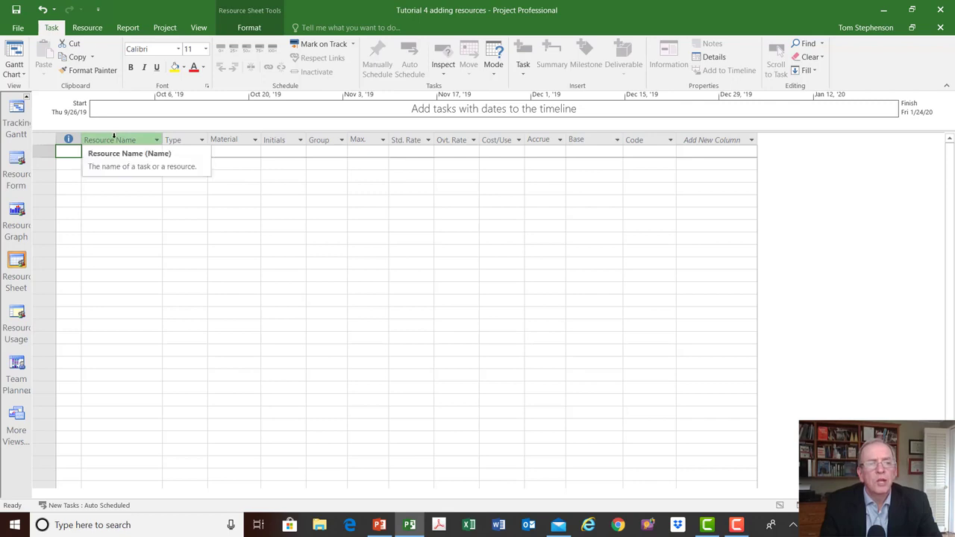
# Add a resource named Site Super in the first row of the resource sheet.
pyautogui.click(144, 142)
pyautogui.click(192, 139)
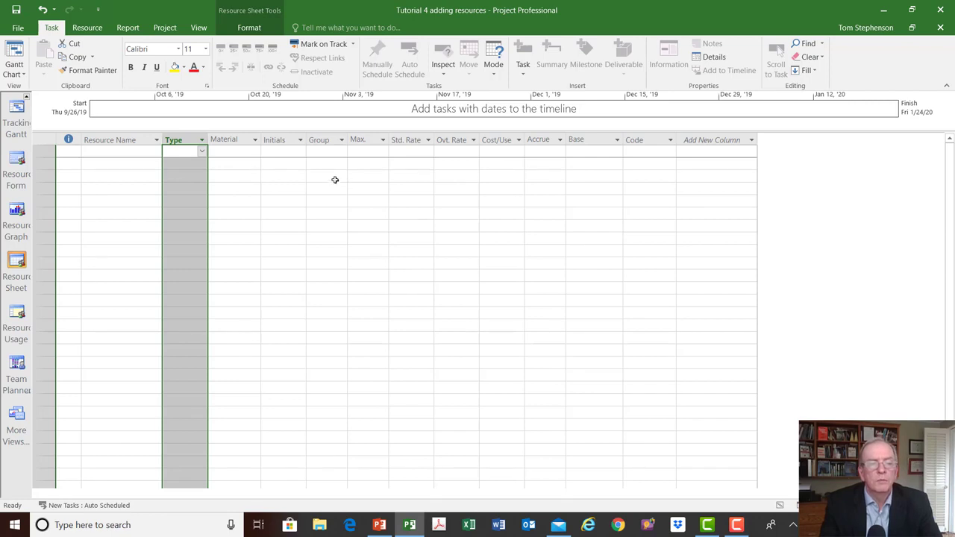
pyautogui.click(87, 152)
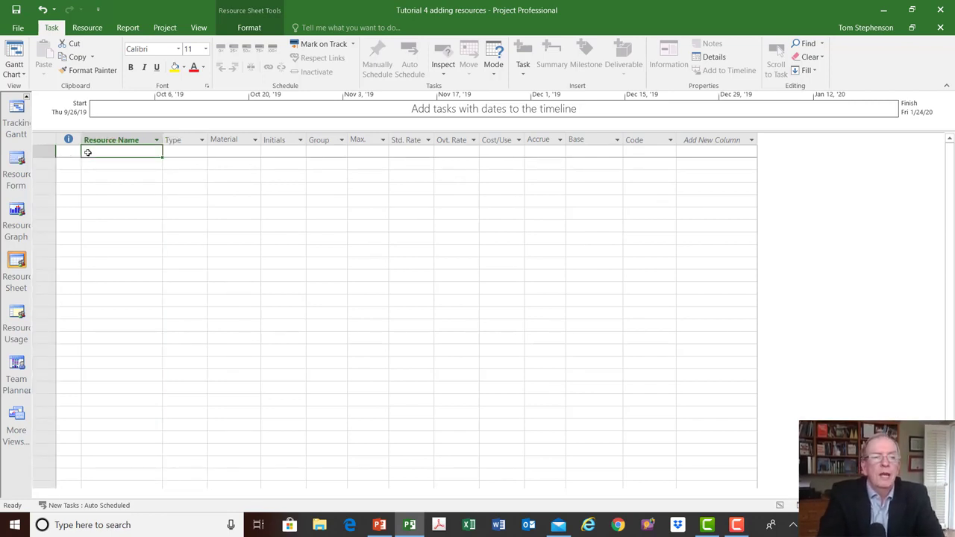
pyautogui.write('Sue')
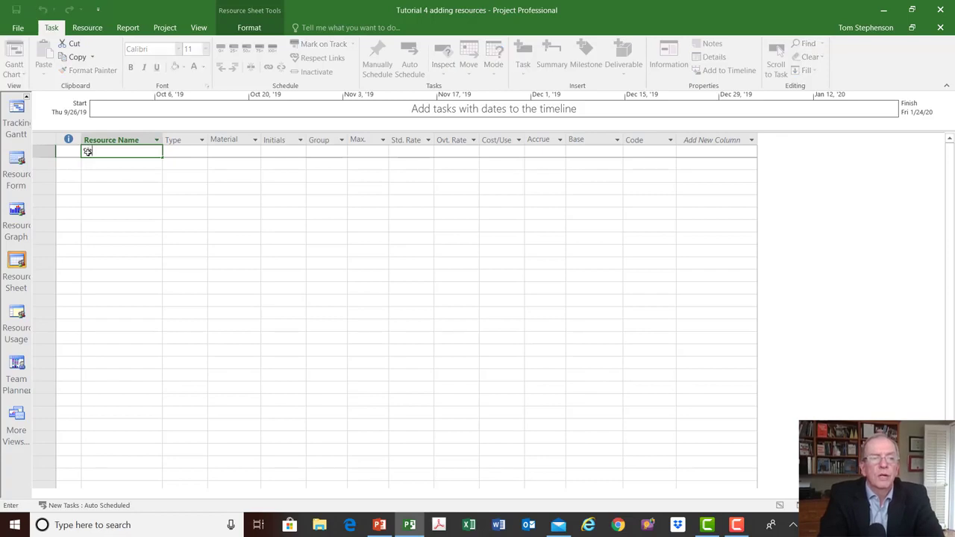
pyautogui.write('uper')
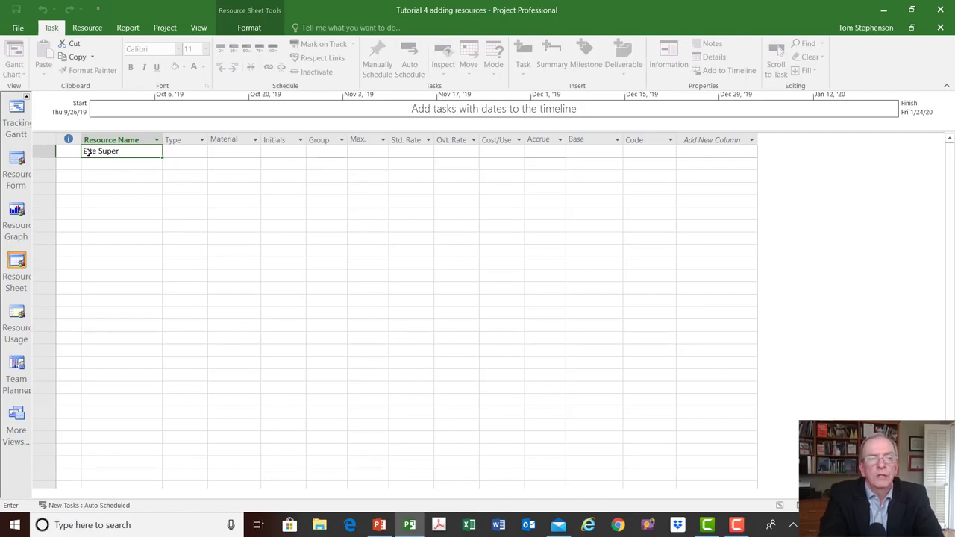
pyautogui.press('Return')
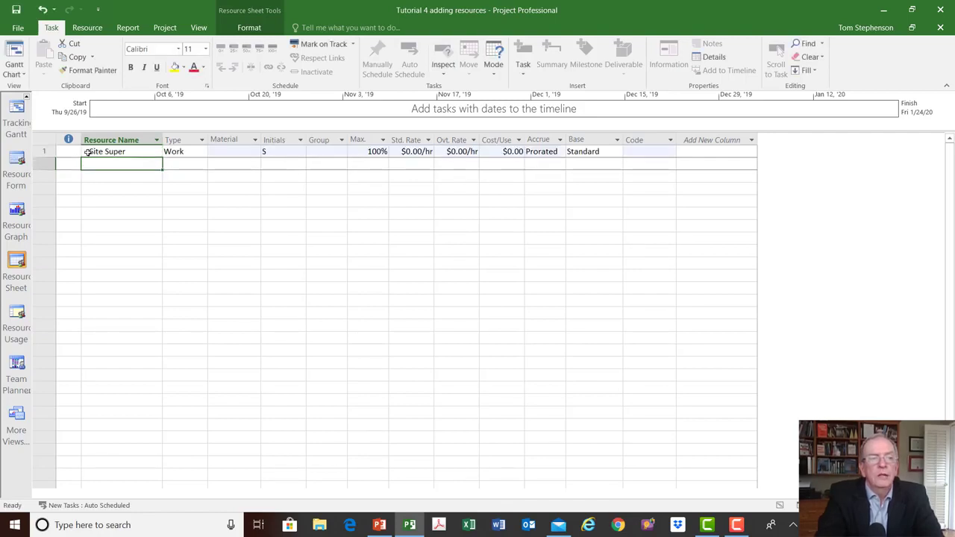
# Add the resources PM and Labourers in the next two rows of the resource sheet.
pyautogui.write('PM')
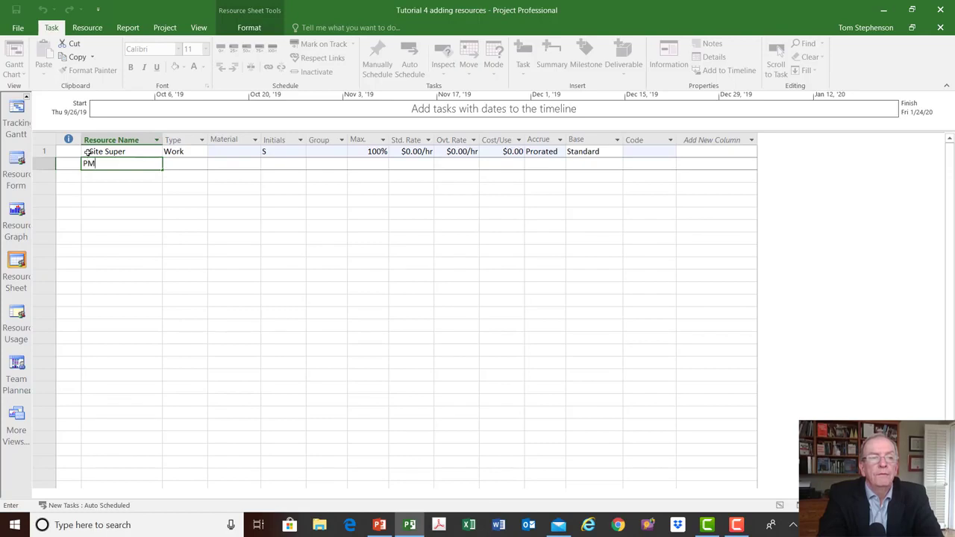
pyautogui.press('Return')
pyautogui.write('L')
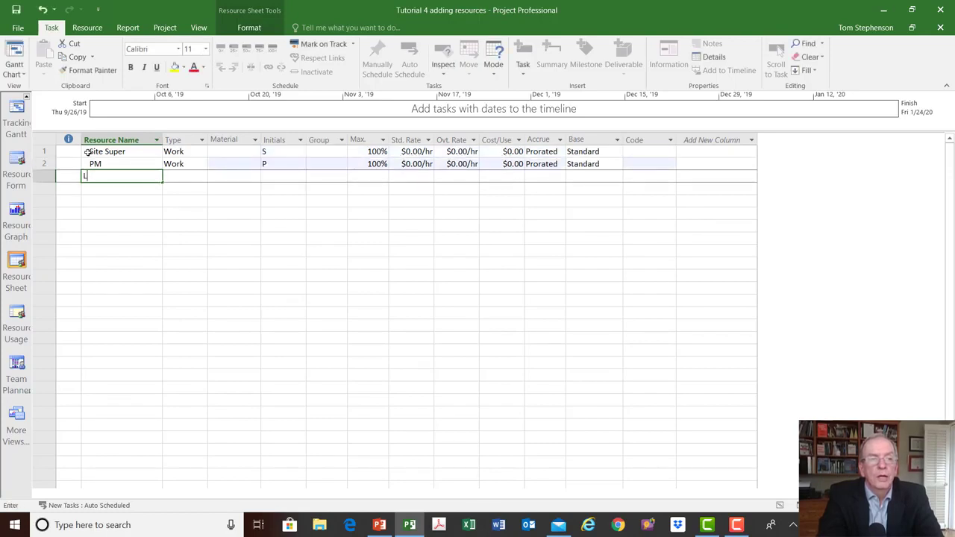
pyautogui.write('abourer')
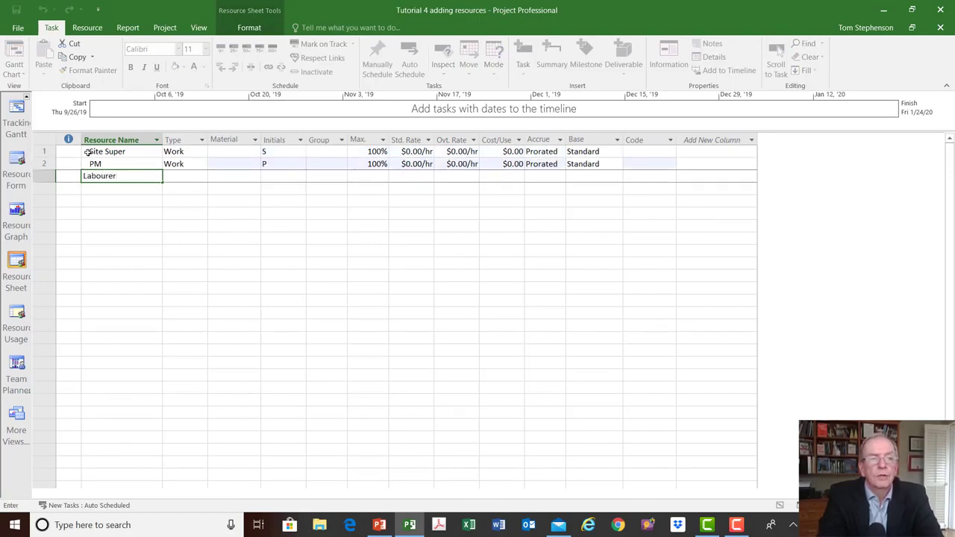
pyautogui.write('s')
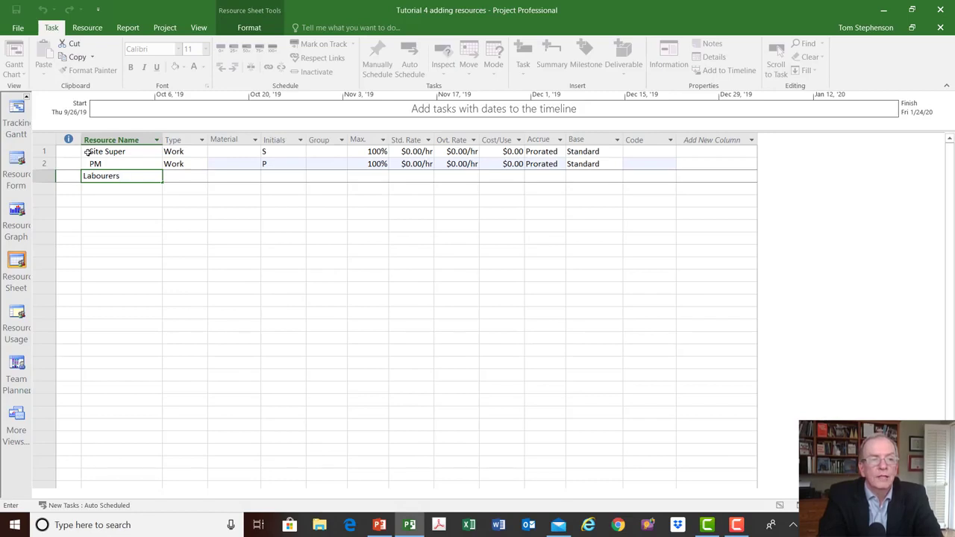
pyautogui.press('Return')
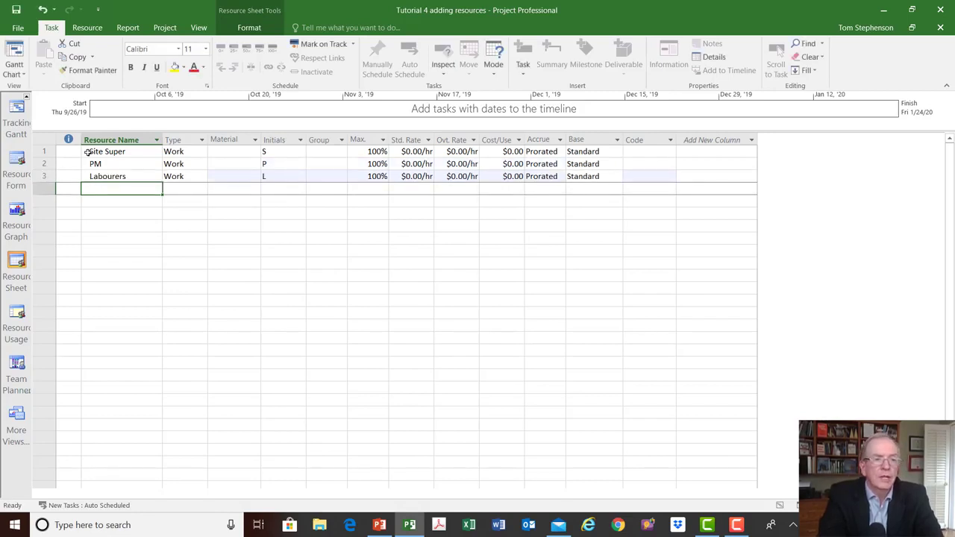
# Add the subcontractor resources ABC Plumbing and DEF HVAC in the next two rows of the resource sheet.
pyautogui.write('ABC P')
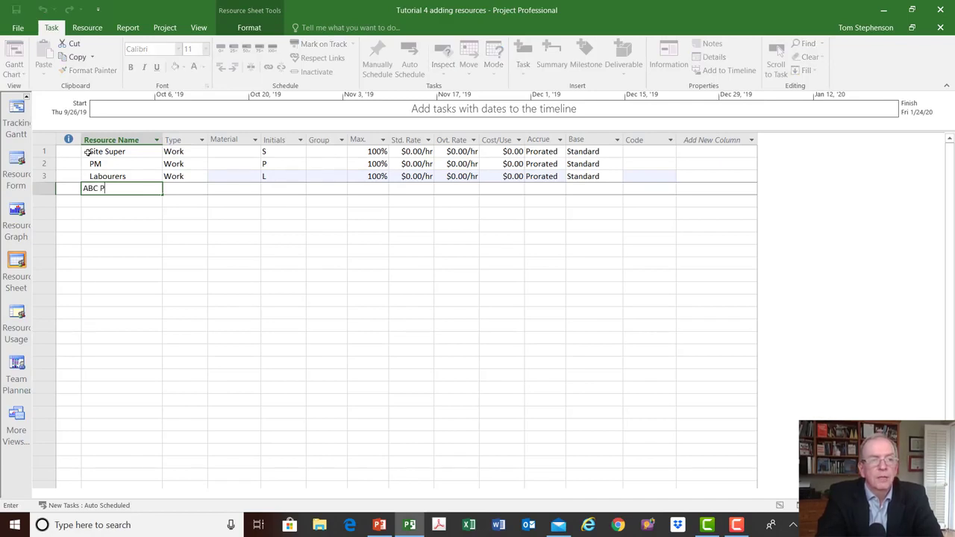
pyautogui.write('lumbing')
pyautogui.press('Return')
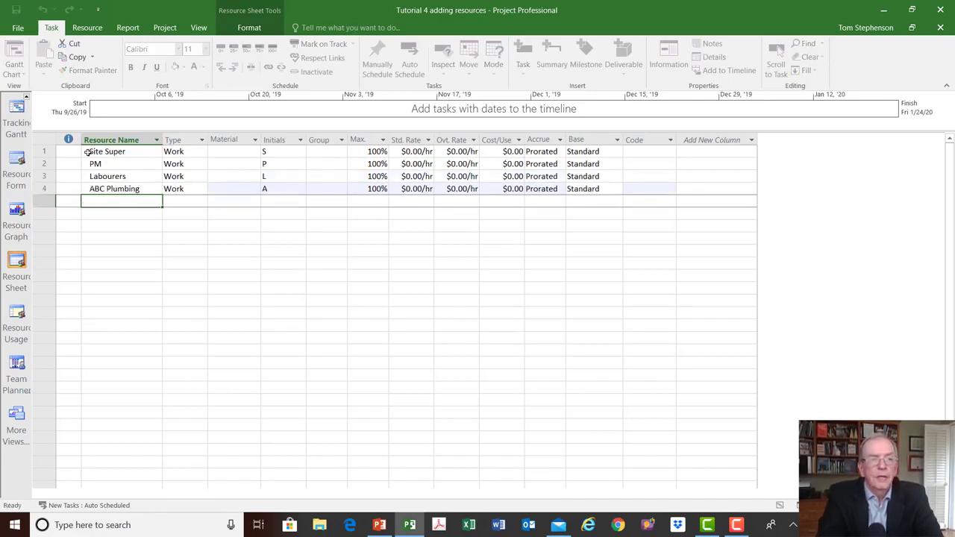
pyautogui.write('De')
pyautogui.press('BackSpace')
pyautogui.write('EF')
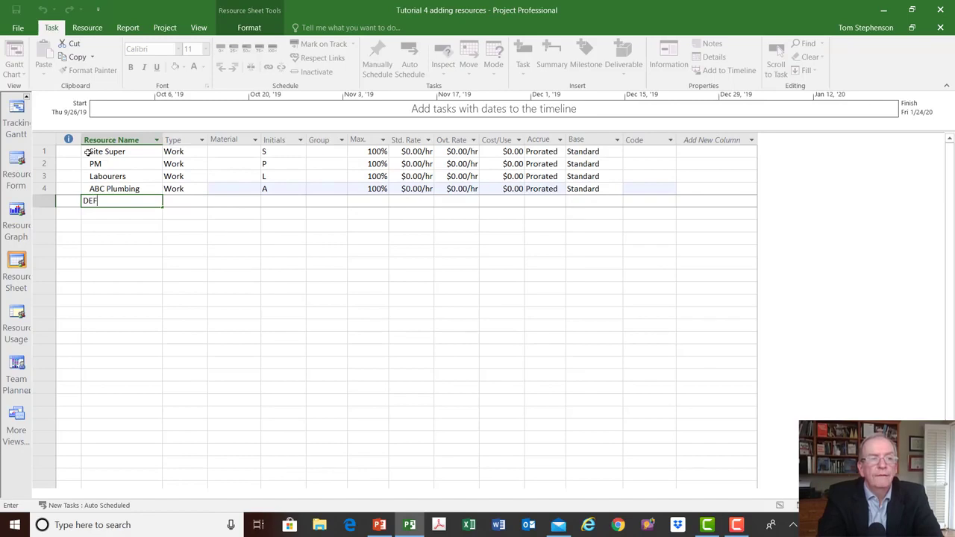
pyautogui.write(' HVAC')
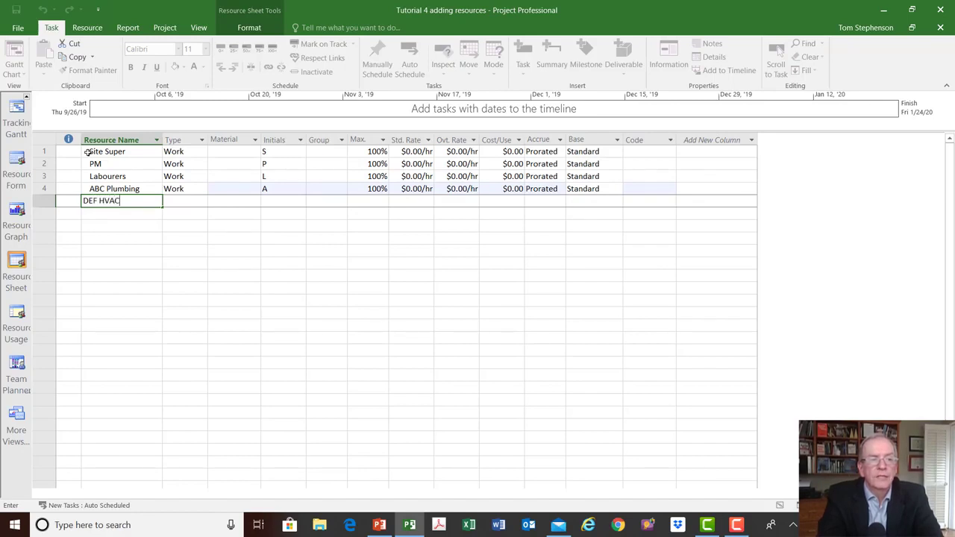
pyautogui.press('Return')
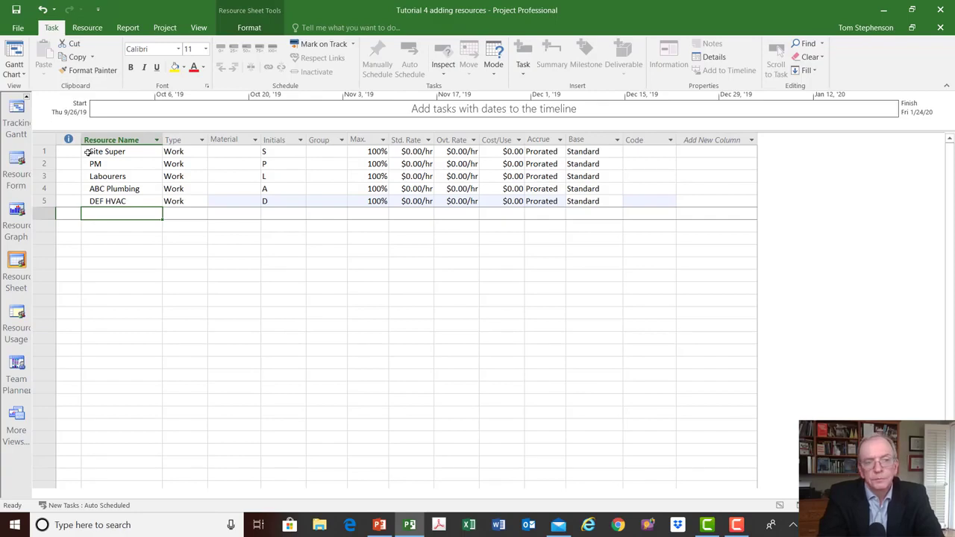
# Add the resources GHI Electrical and Drywall in the next two rows of the resource sheet.
pyautogui.write('GHI ')
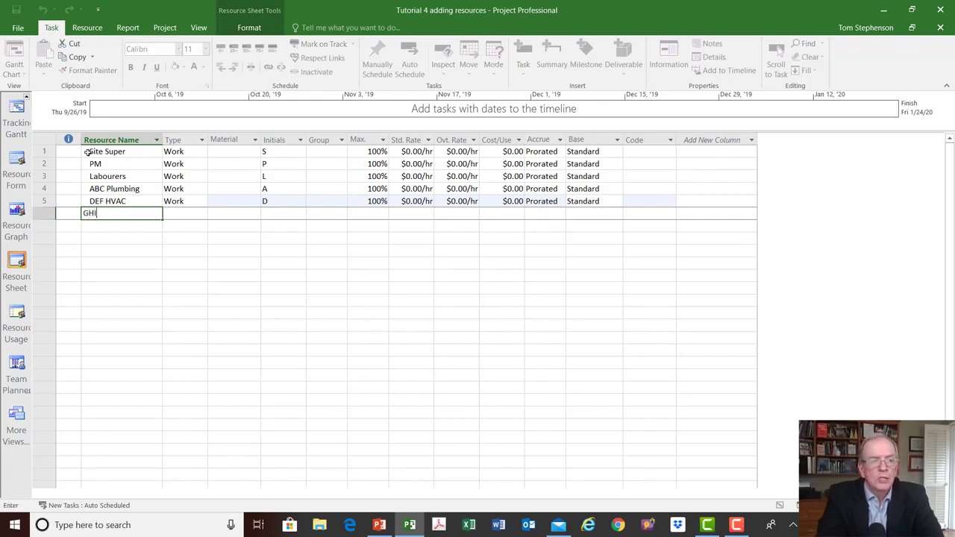
pyautogui.write('Electrical')
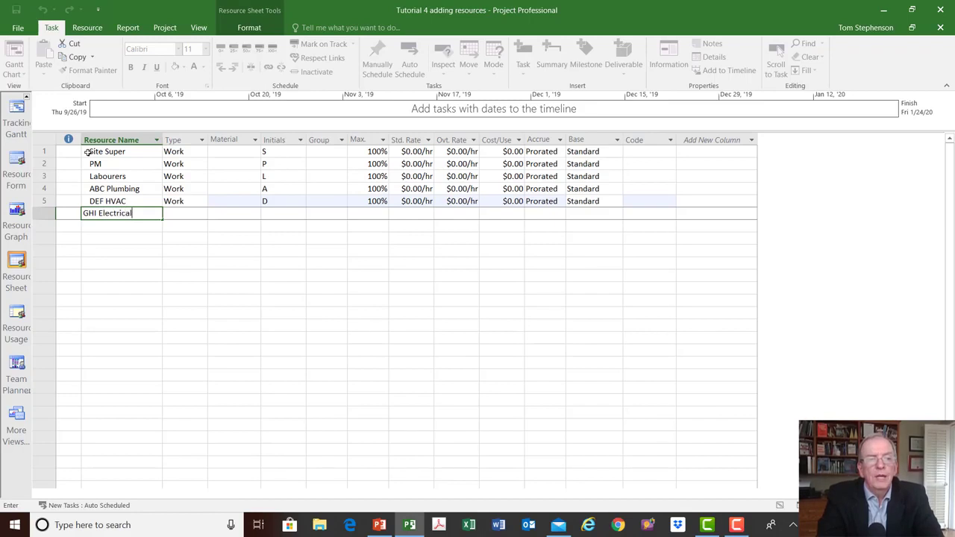
pyautogui.press('Return')
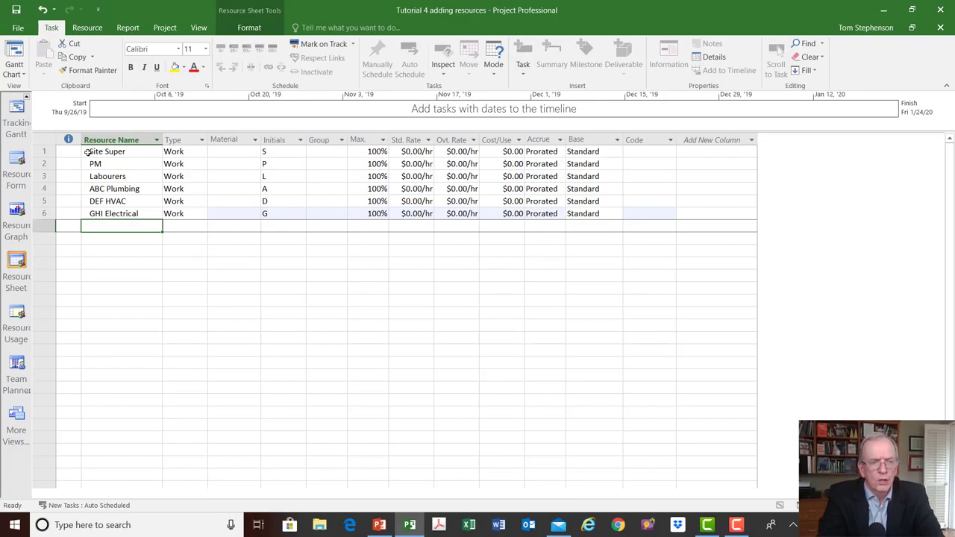
pyautogui.write('Drywall')
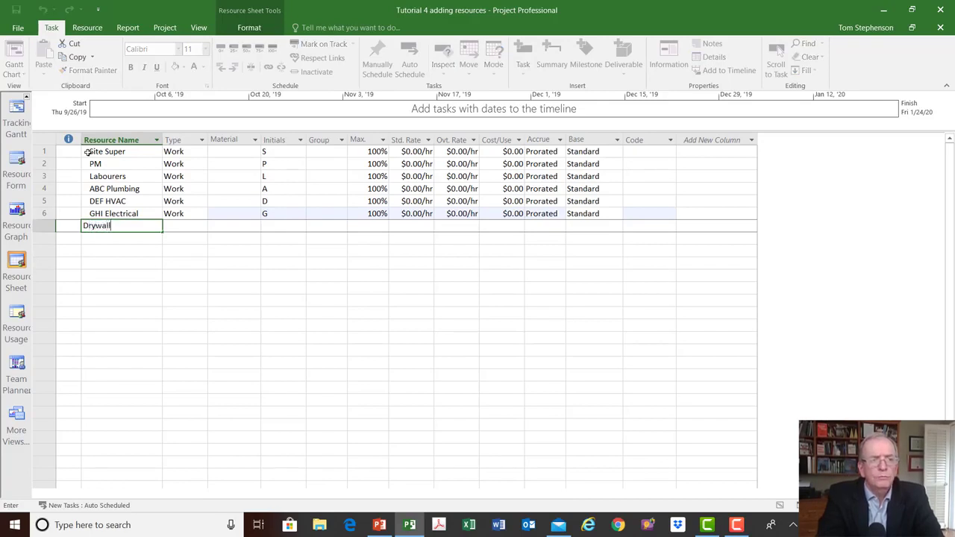
pyautogui.press('Return')
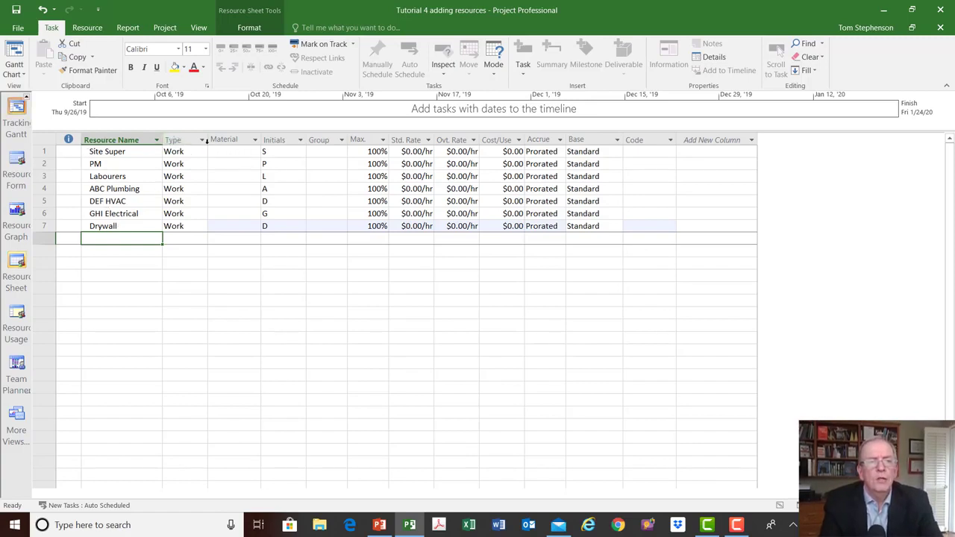
# Examine the resource type options available for the Site Super resource.
pyautogui.click(188, 141)
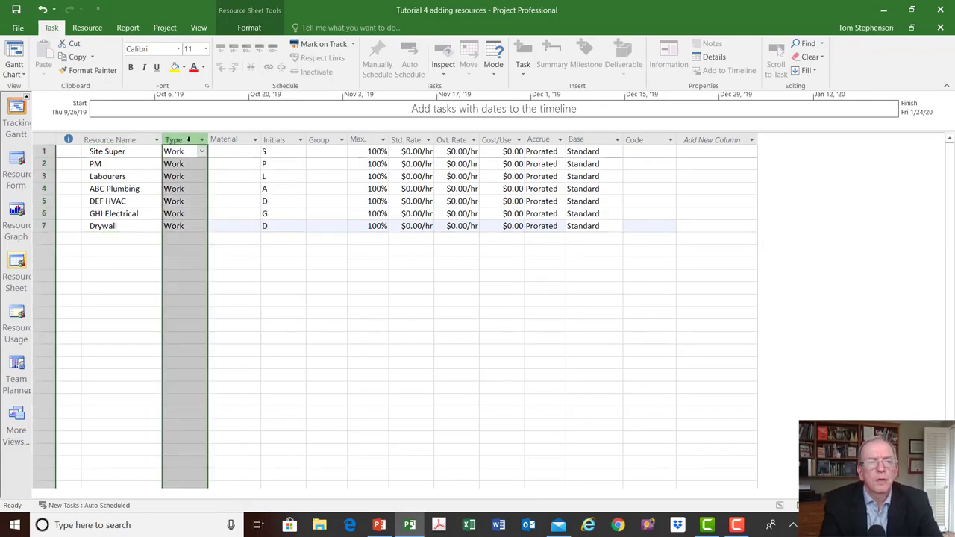
pyautogui.click(202, 152)
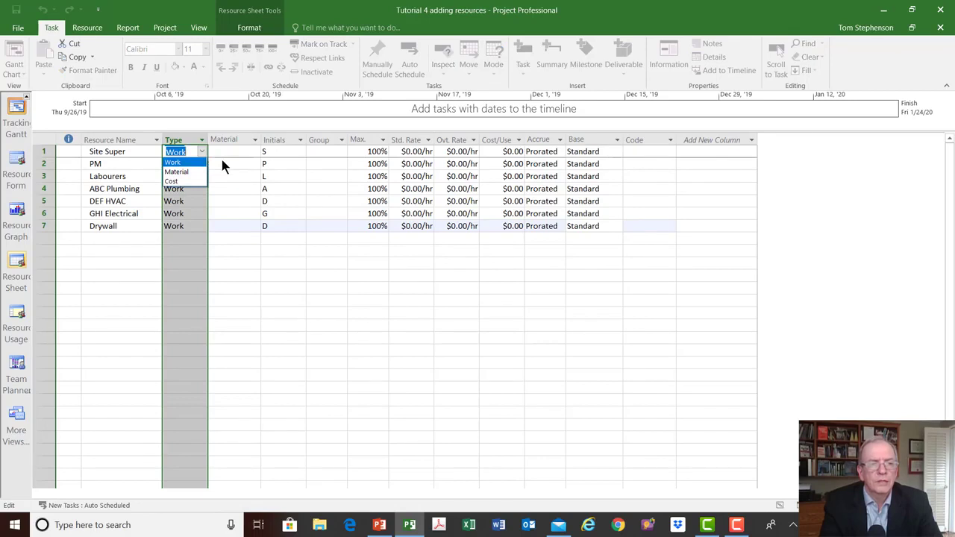
pyautogui.click(221, 159)
pyautogui.click(229, 154)
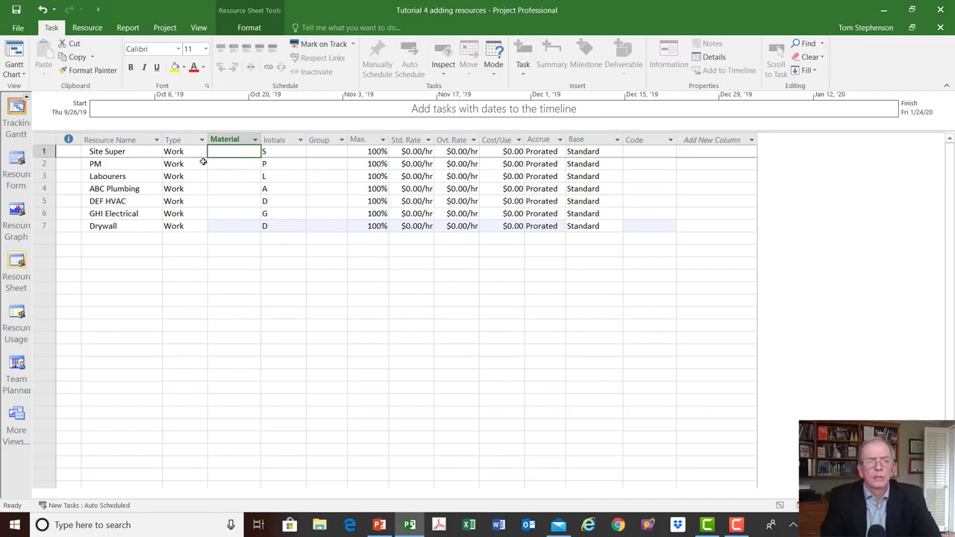
# Set the standard hourly rates to 70 for Site Super, 70 for PM and 50 for Labourers.
pyautogui.click(407, 153)
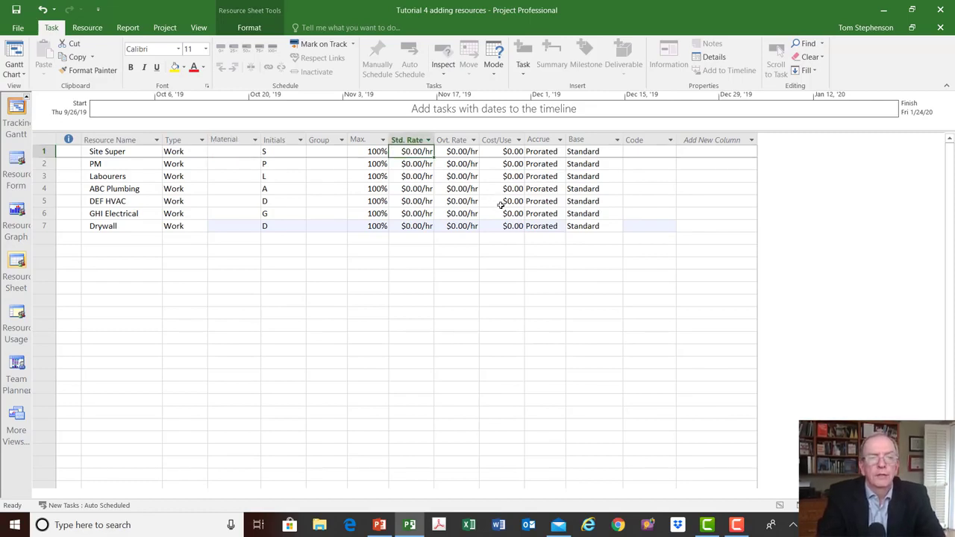
pyautogui.write('7')
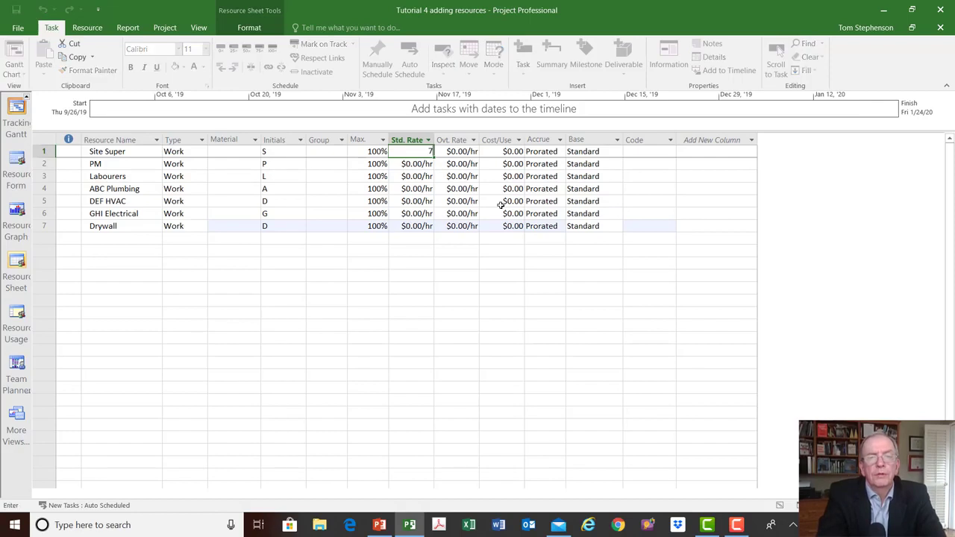
pyautogui.write('0')
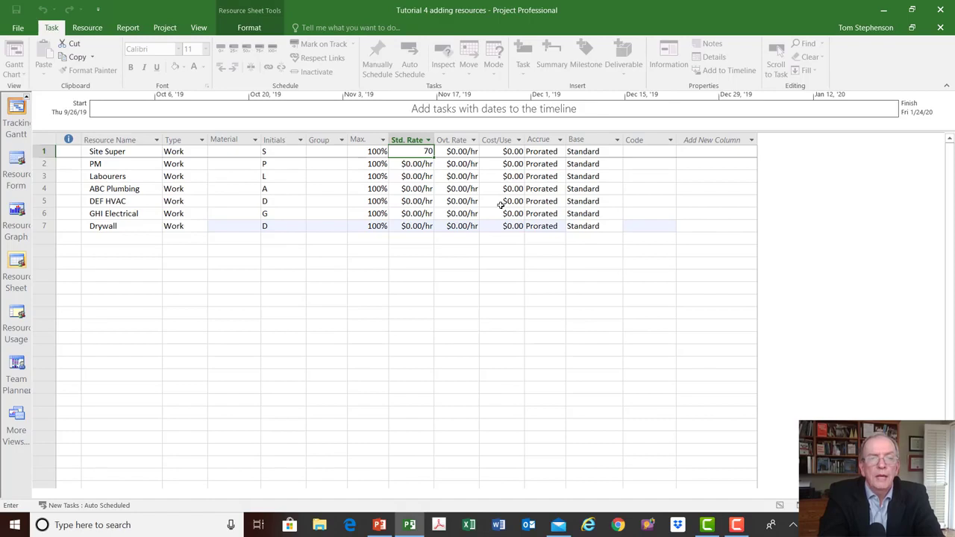
pyautogui.press('Return')
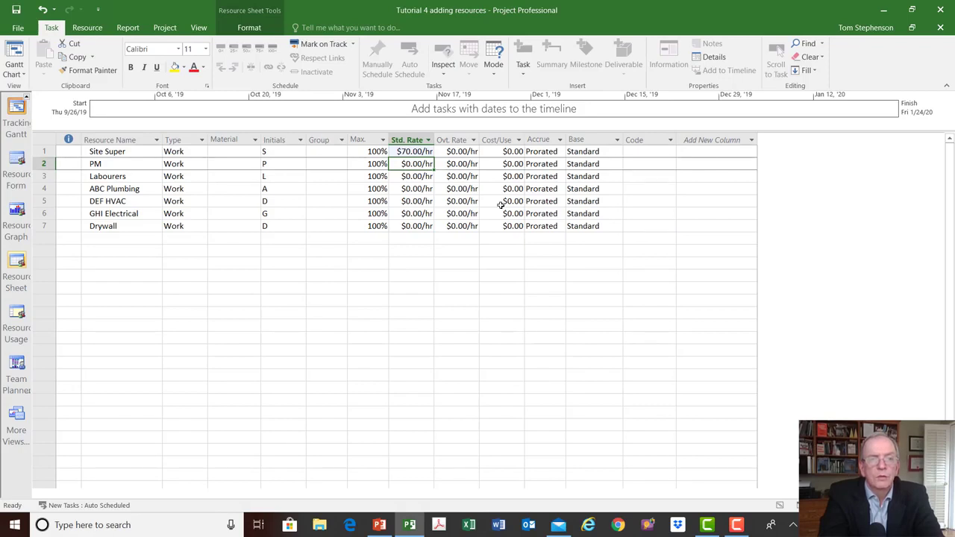
pyautogui.write('70')
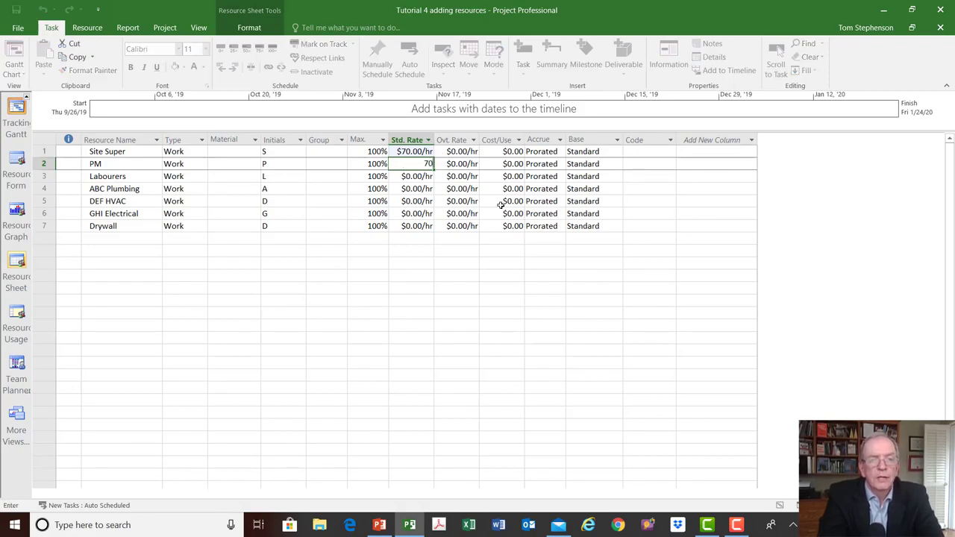
pyautogui.press('Return')
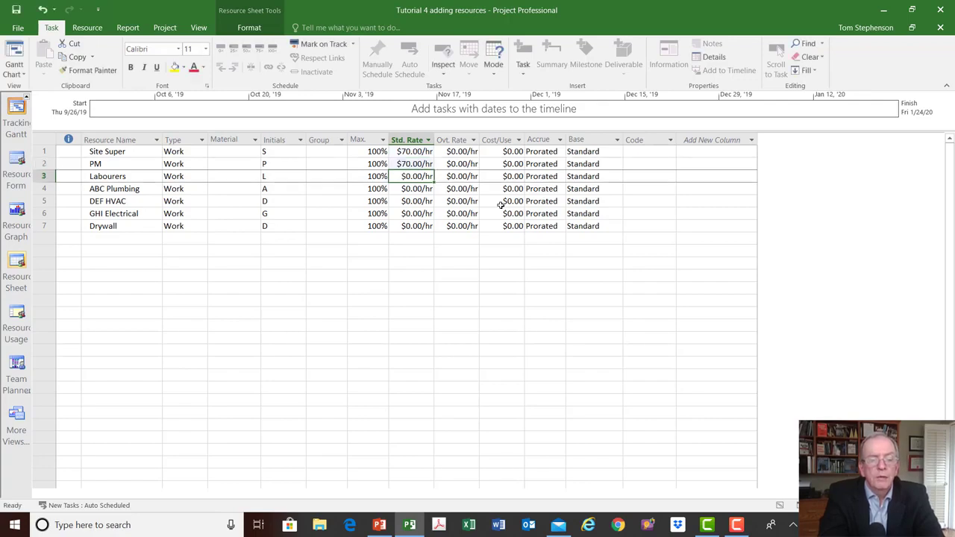
pyautogui.write('50')
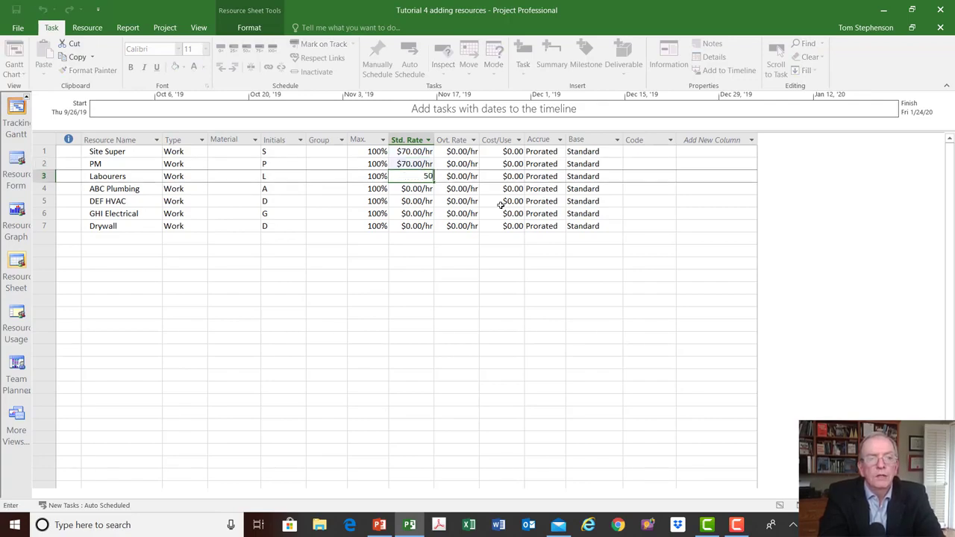
pyautogui.press('Return')
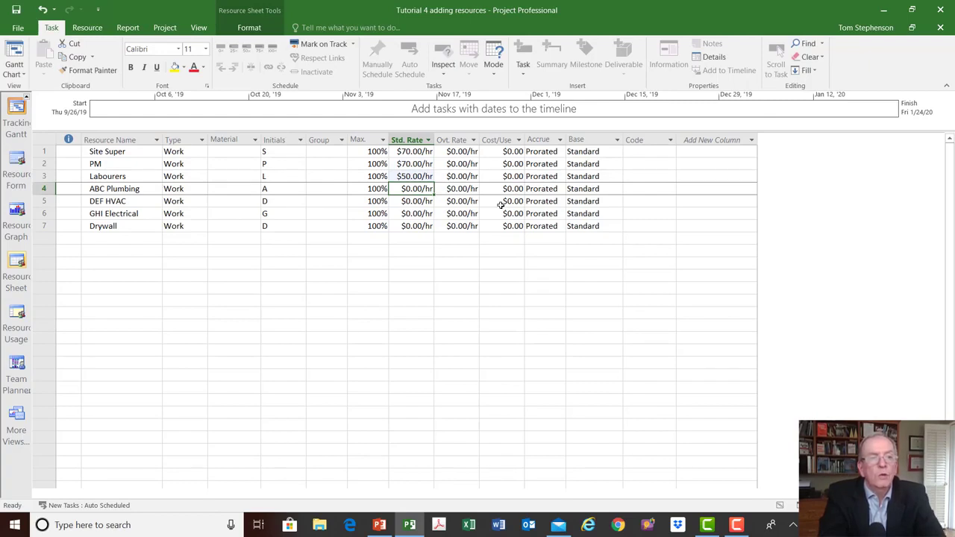
# Change the resource type of ABC Plumbing, DEF HVAC and GHI Electrical to Cost.
pyautogui.click(180, 191)
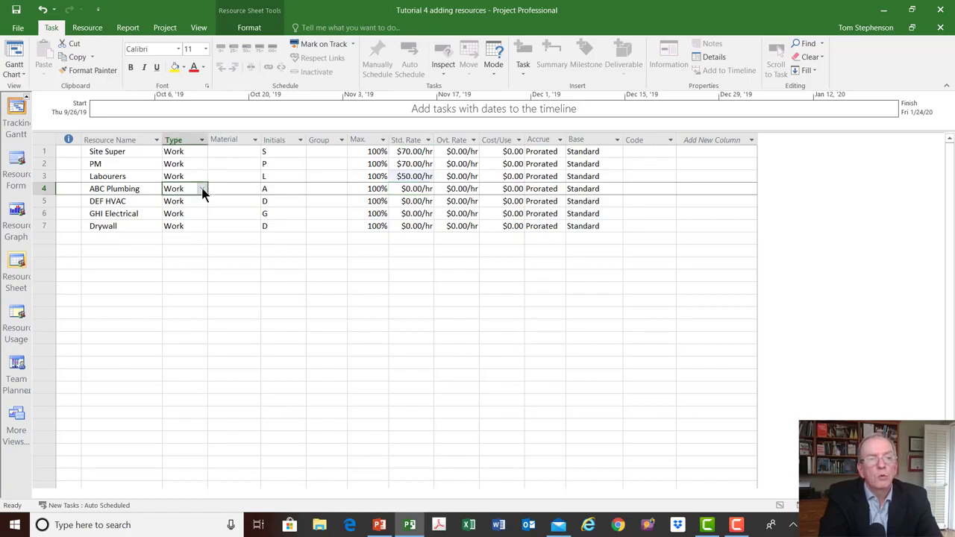
pyautogui.click(201, 189)
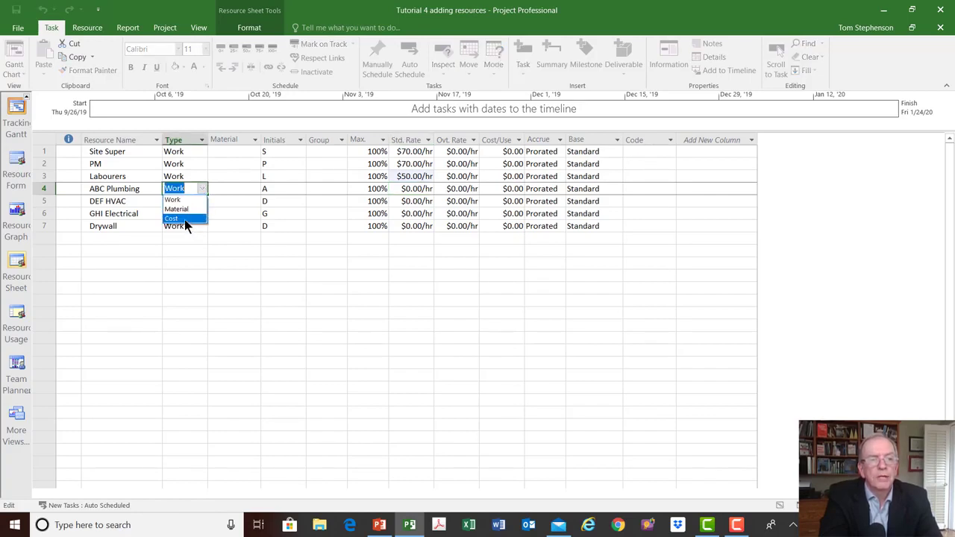
pyautogui.click(185, 220)
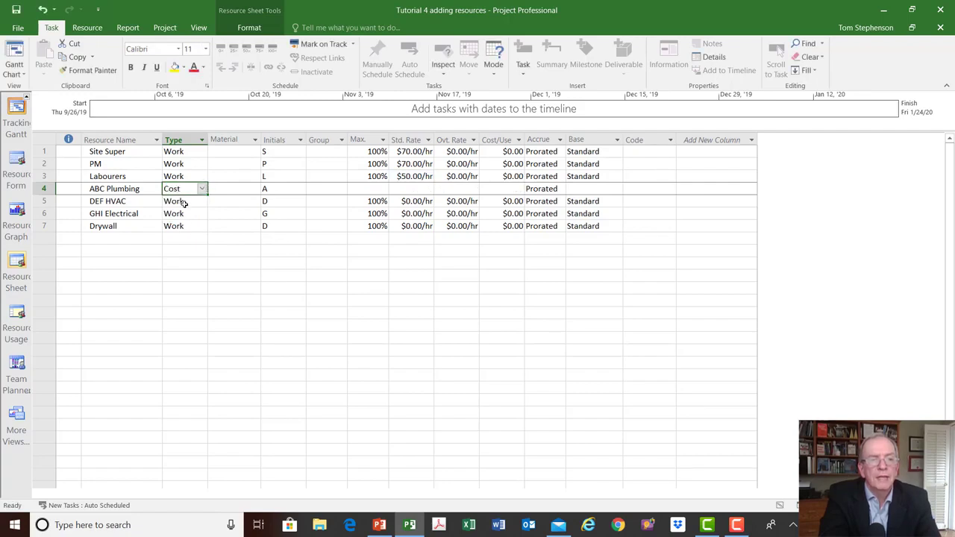
pyautogui.click(186, 203)
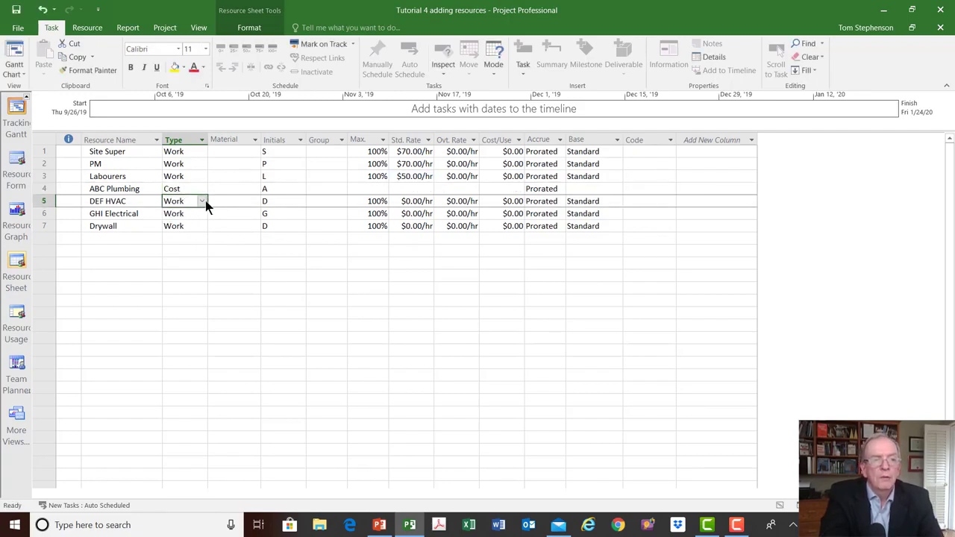
pyautogui.click(203, 201)
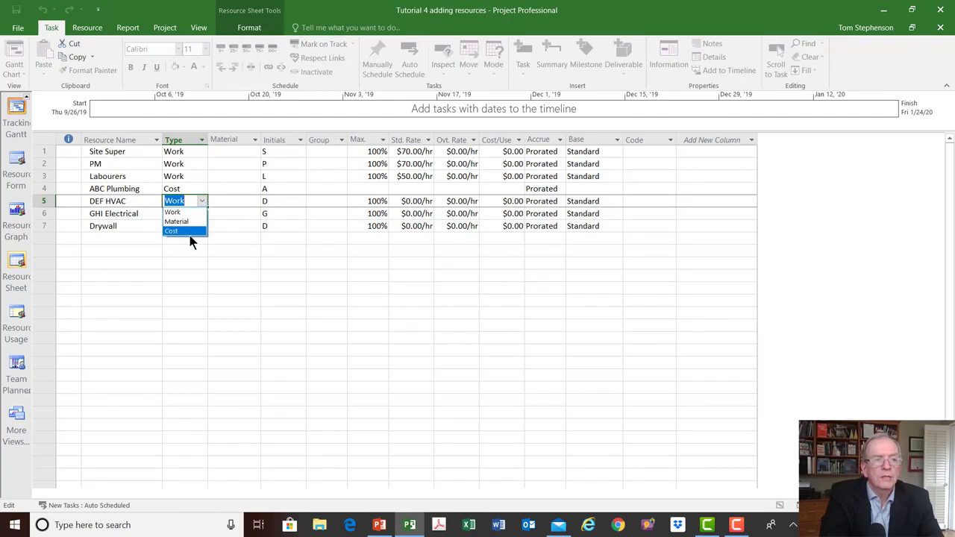
pyautogui.click(189, 233)
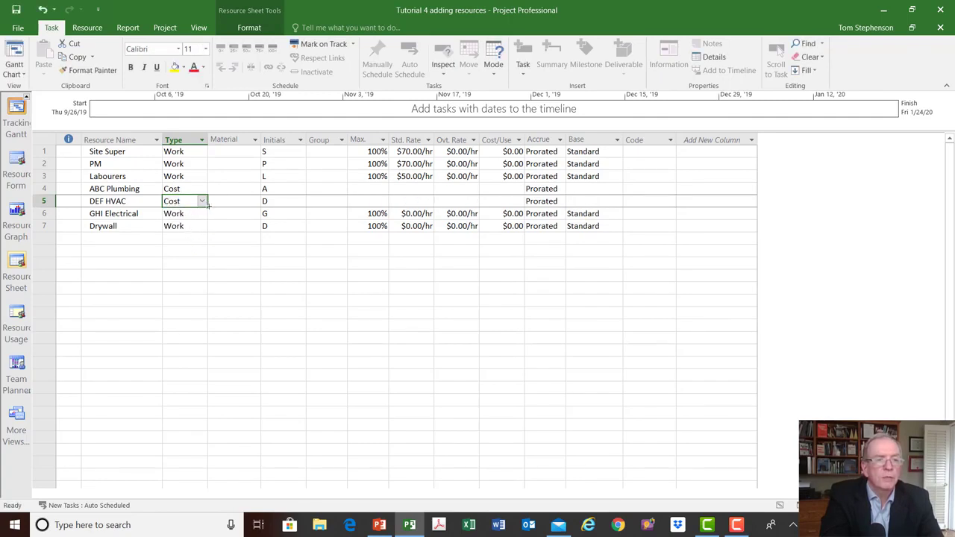
pyautogui.moveTo(208, 206); pyautogui.dragTo(209, 218)
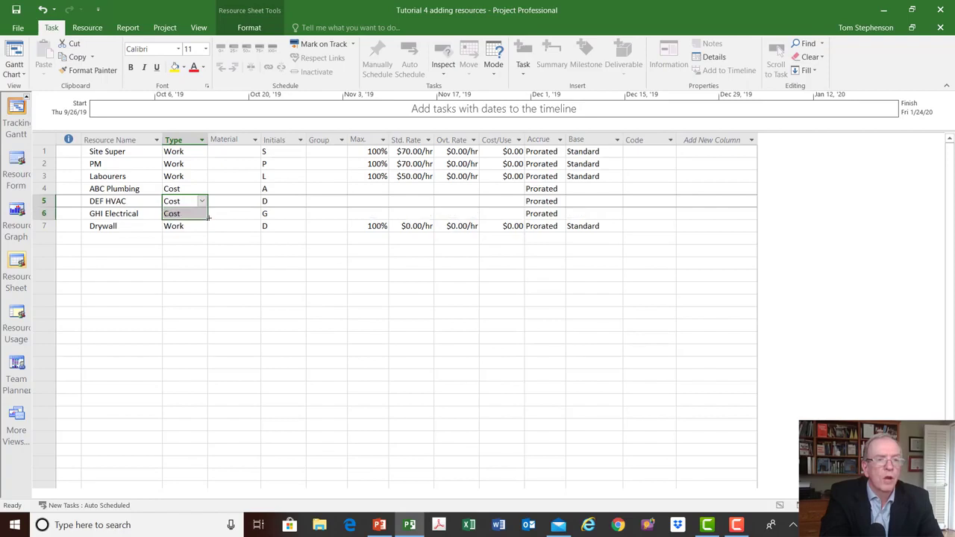
# Change the Drywall resource's type to Material and give it the material label sq.ft.
pyautogui.click(187, 229)
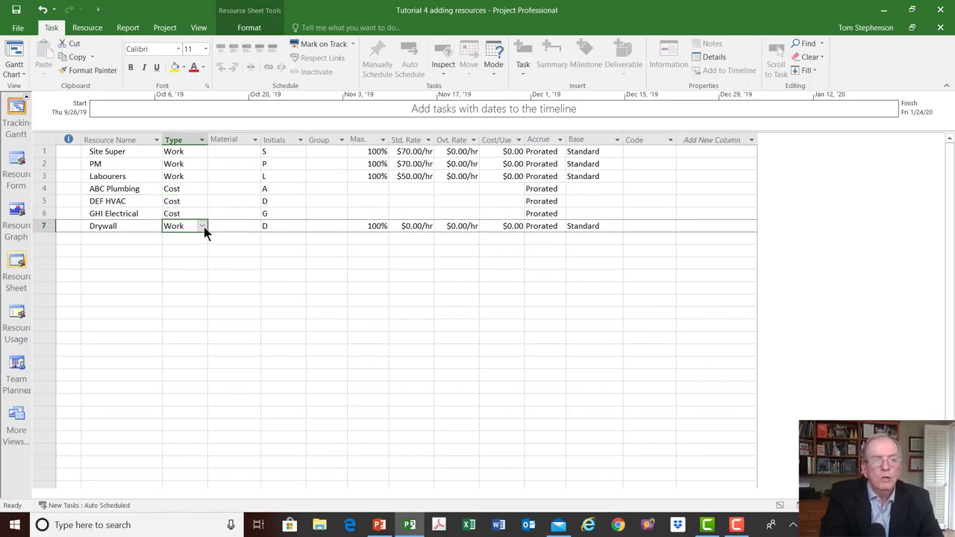
pyautogui.click(202, 228)
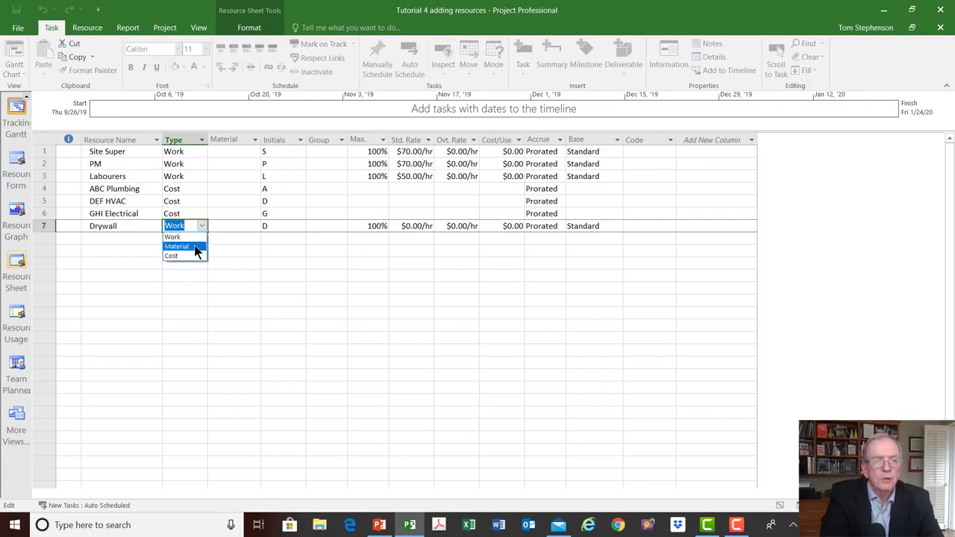
pyautogui.click(195, 247)
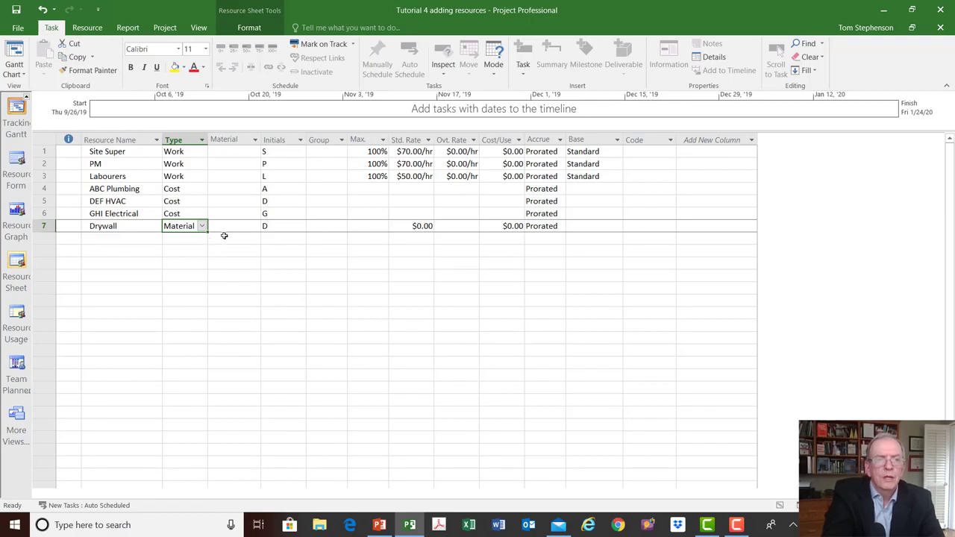
pyautogui.click(225, 230)
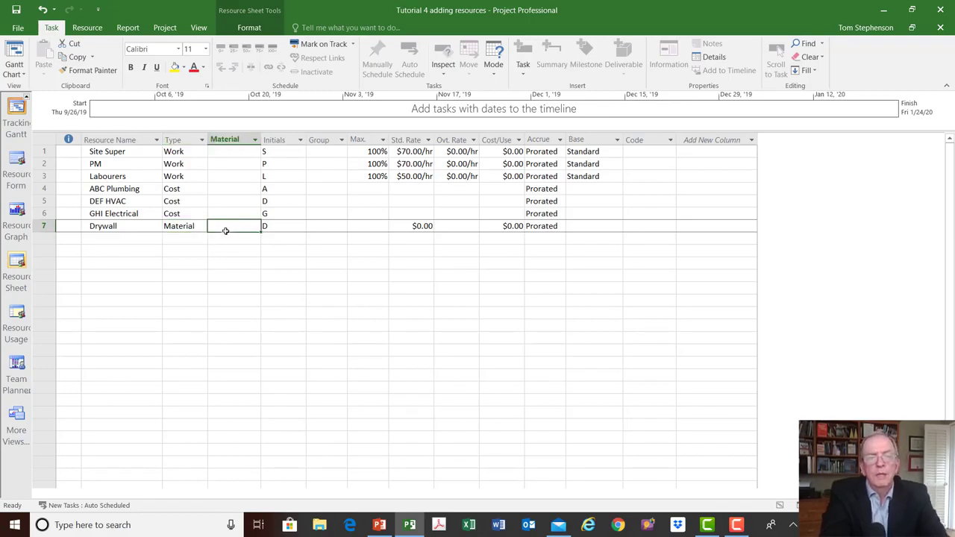
pyautogui.write('sq.')
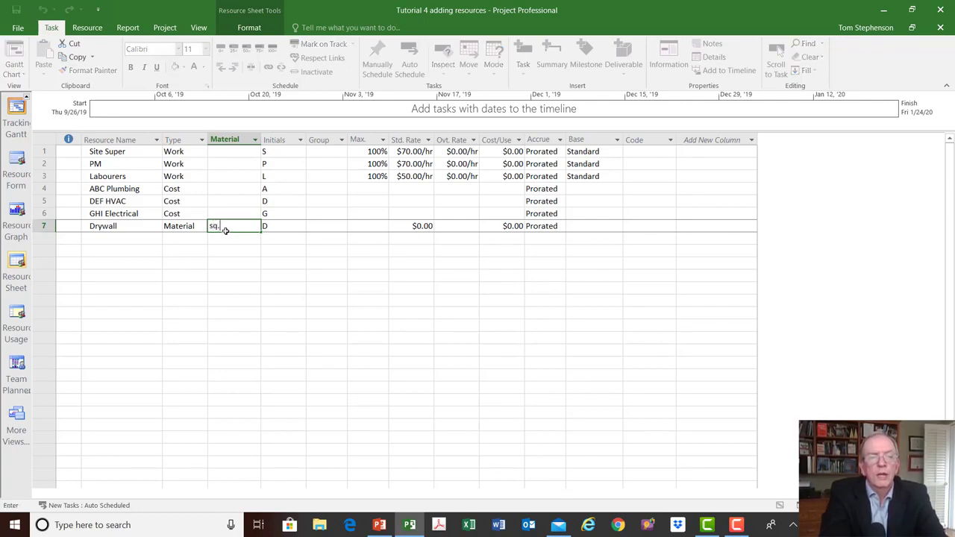
pyautogui.write('ft.')
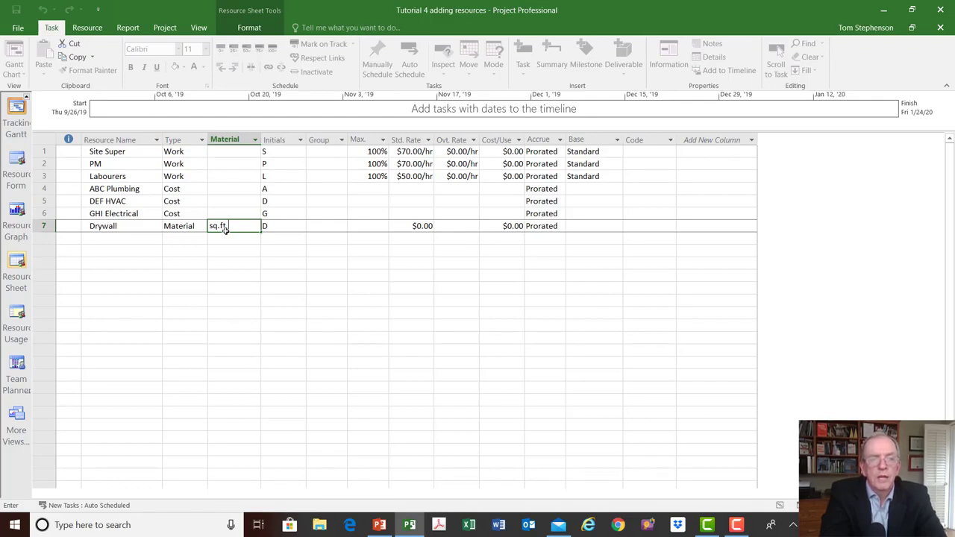
pyautogui.press('Tab')
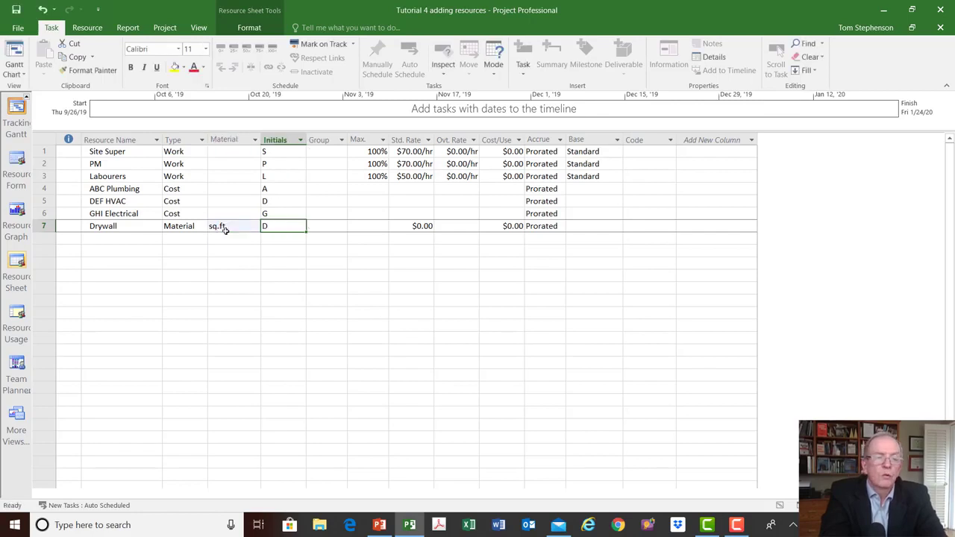
# Go to the Group entry of the Site Super resource.
pyautogui.press('Tab')
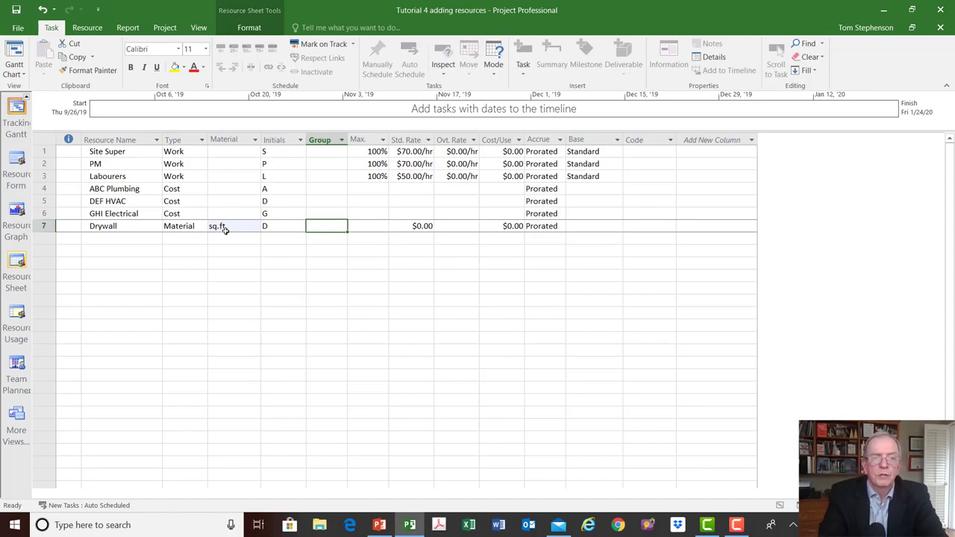
pyautogui.press('Up')
pyautogui.press('Up')
pyautogui.press('Up')
pyautogui.press('Up')
pyautogui.press('Up')
pyautogui.press('Up')
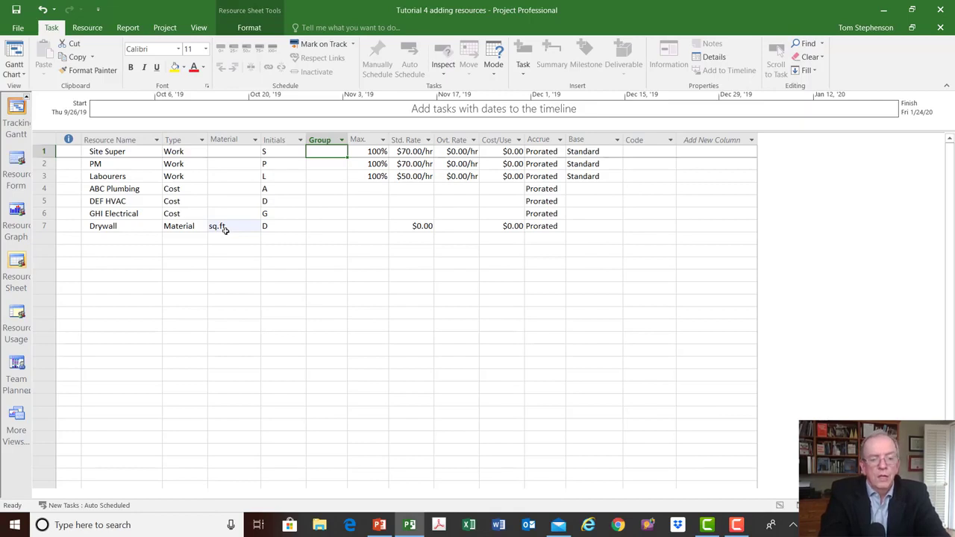
pyautogui.write('e')
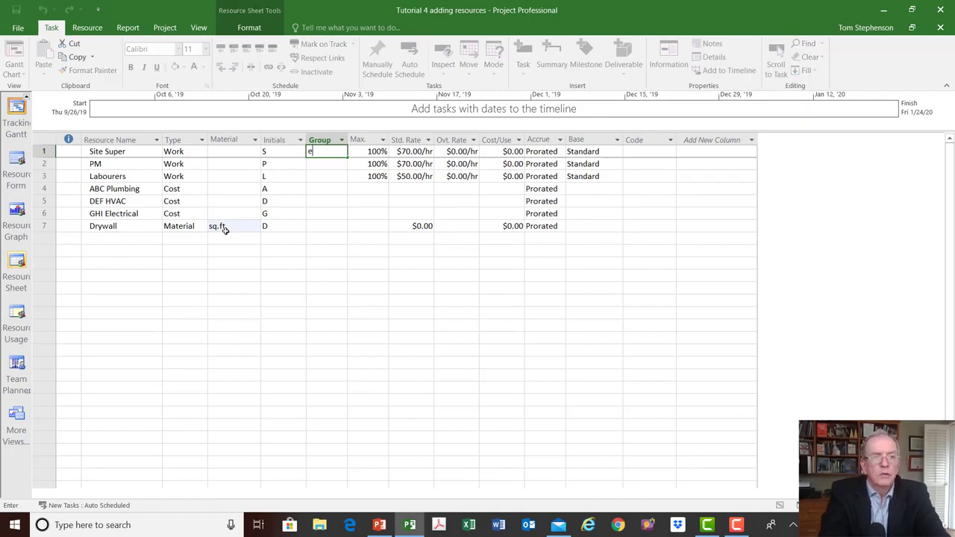
pyautogui.write('mail')
pyautogui.press('BackSpace')
pyautogui.press('BackSpace')
pyautogui.press('BackSpace')
pyautogui.press('BackSpace')
pyautogui.press('BackSpace')
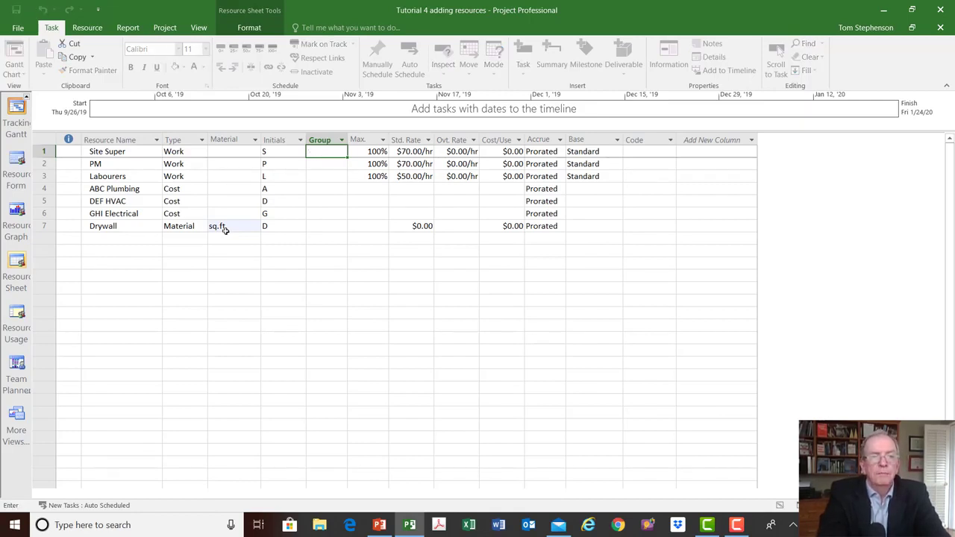
pyautogui.press('Return')
# Assign the Site Super, PM and Labourers resources to the group emp.
pyautogui.write('emp')
pyautogui.press('Return')
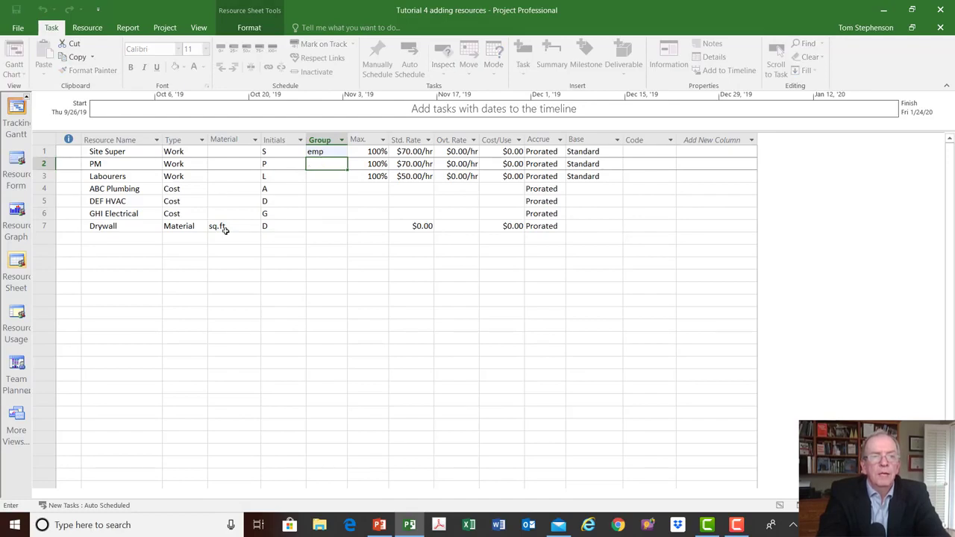
pyautogui.write('emp')
pyautogui.press('Return')
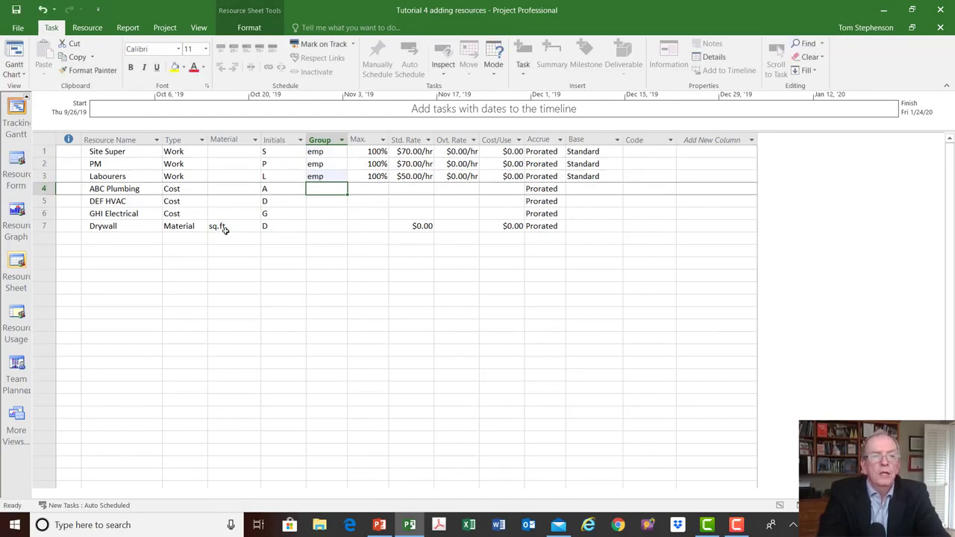
# Assign ABC Plumbing, DEF HVAC and GHI Electrical to the group sub.
pyautogui.write('sub')
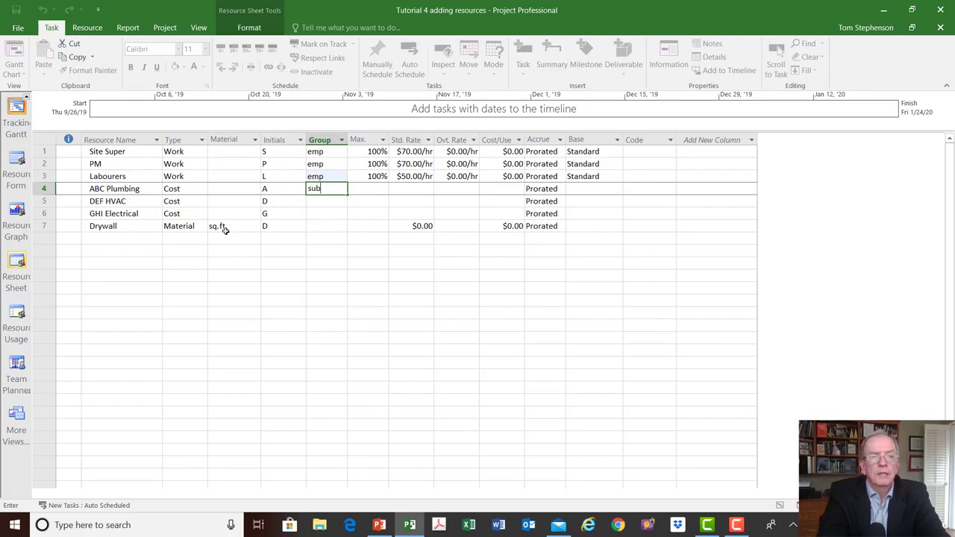
pyautogui.press('Return')
pyautogui.write('sub')
pyautogui.press('Return')
pyautogui.write('s')
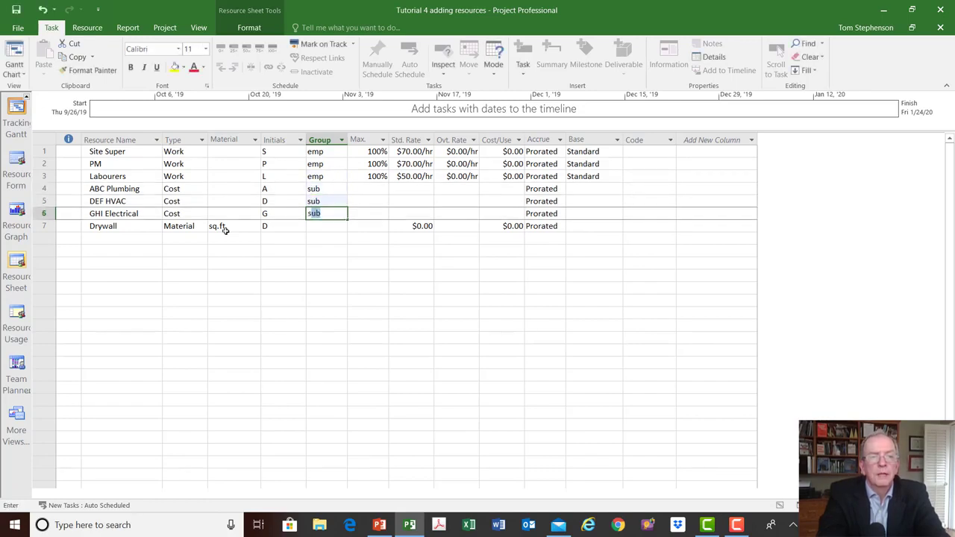
pyautogui.write('ub')
pyautogui.press('Return')
# Assign the Drywall resource to the group sup.
pyautogui.write('sup')
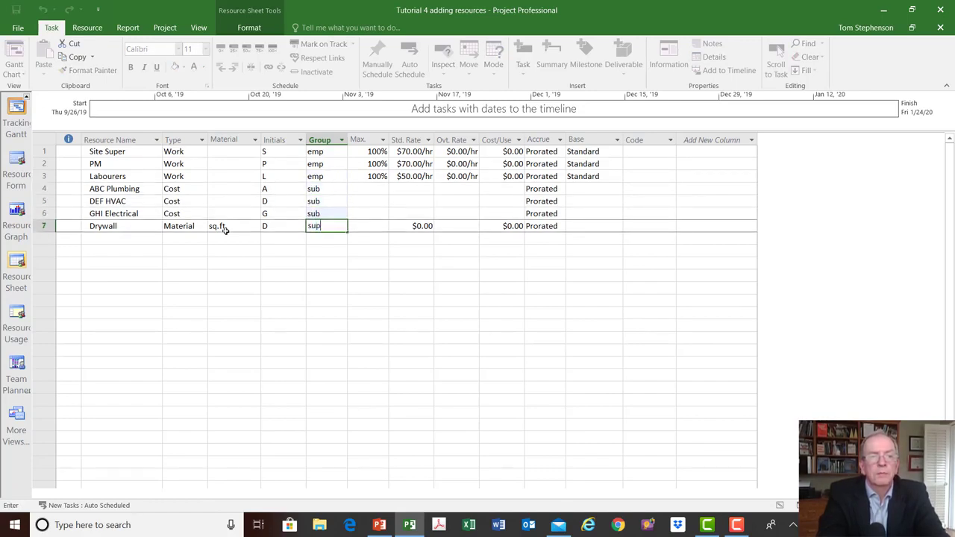
pyautogui.press('BackSpace')
pyautogui.write('p')
pyautogui.press('Return')
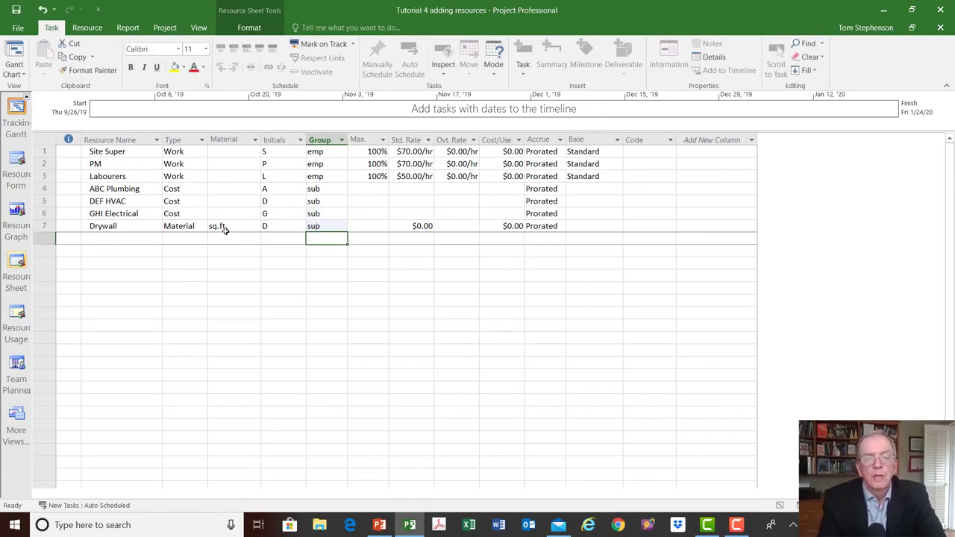
# Set the PM resource's maximum units to 50%, leaving the Site Super's value as it is.
pyautogui.press('Right')
pyautogui.press('Up')
pyautogui.press('Up')
pyautogui.press('Up')
pyautogui.press('Up')
pyautogui.press('Up')
pyautogui.press('Up')
pyautogui.press('Up')
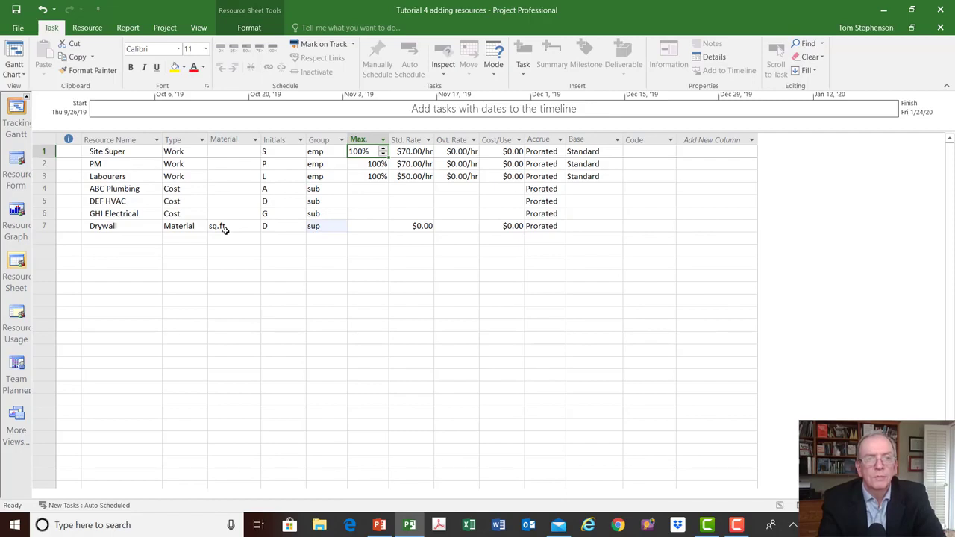
pyautogui.press('Return')
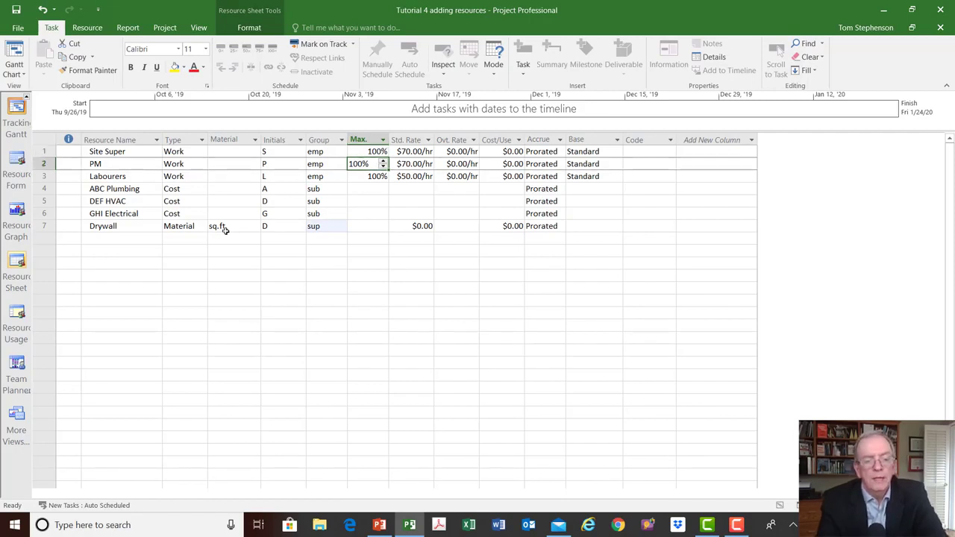
pyautogui.write('50')
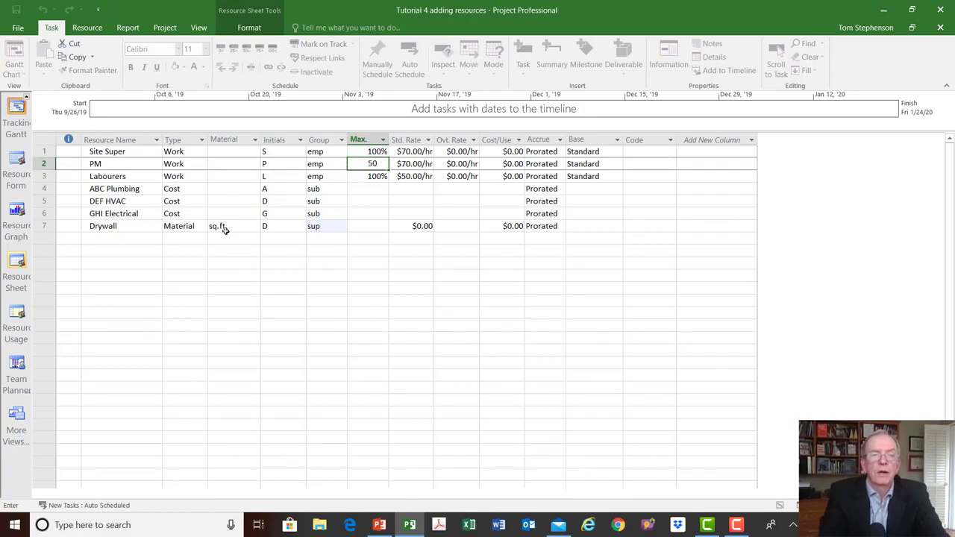
pyautogui.press('Return')
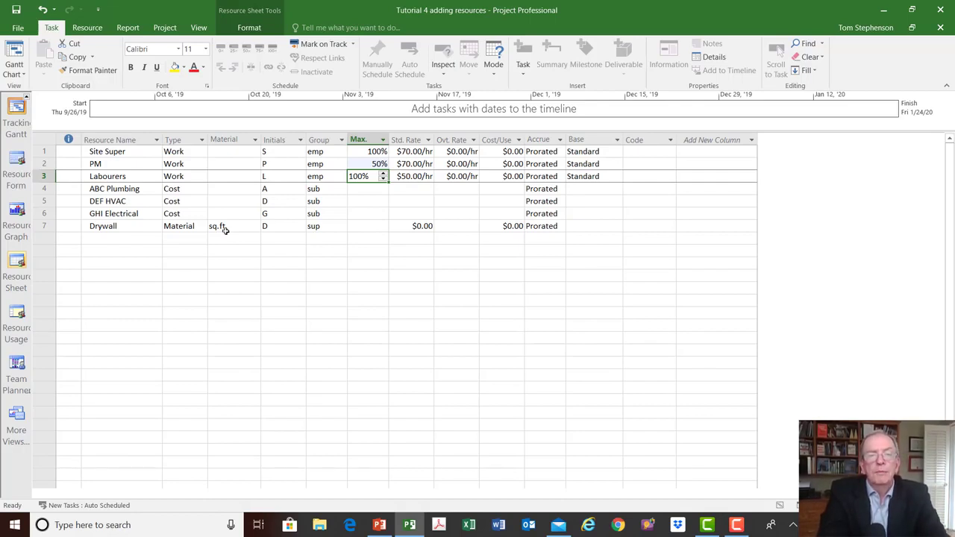
# Set the Labourers resource's maximum units to 300%.
pyautogui.write('3')
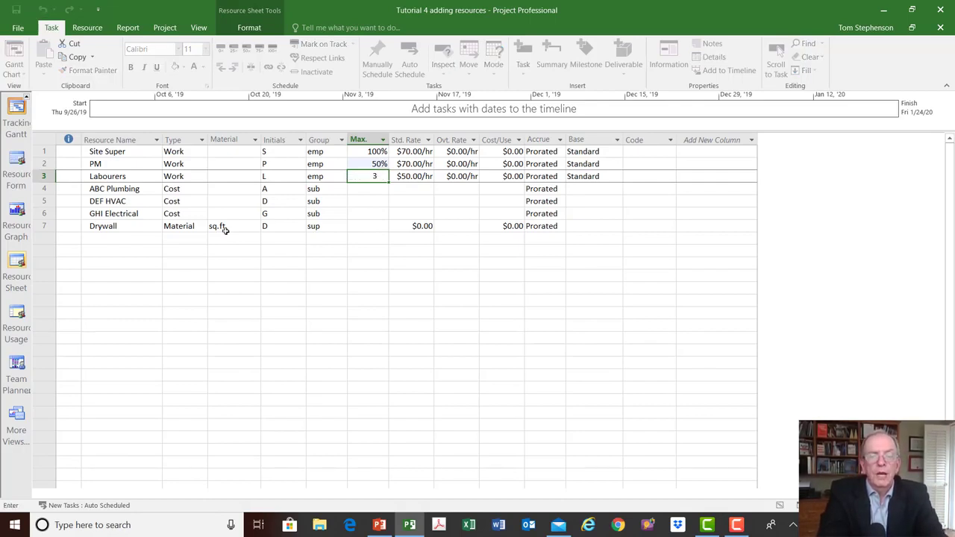
pyautogui.write('00')
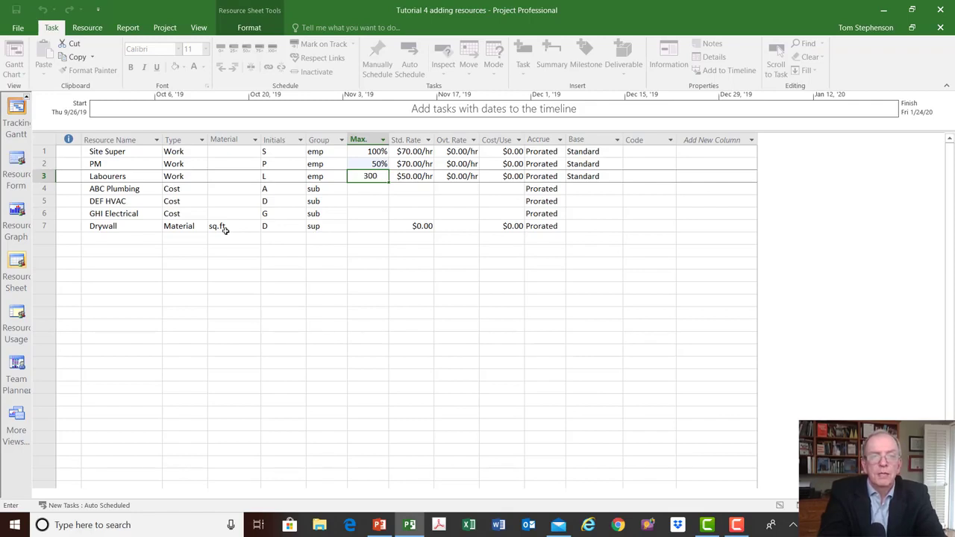
pyautogui.press('Return')
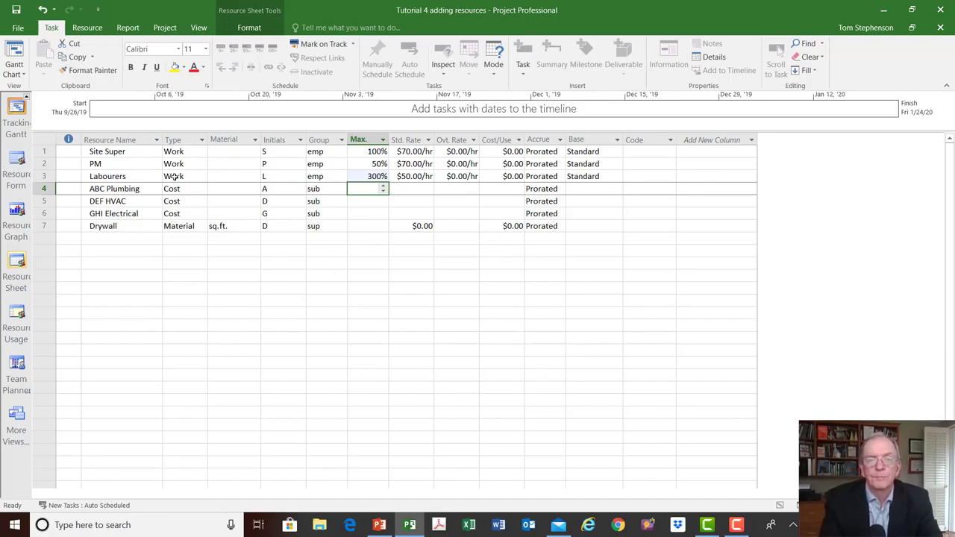
# Examine the cost accrual options for the Site Super resource and keep Prorated.
pyautogui.click(544, 151)
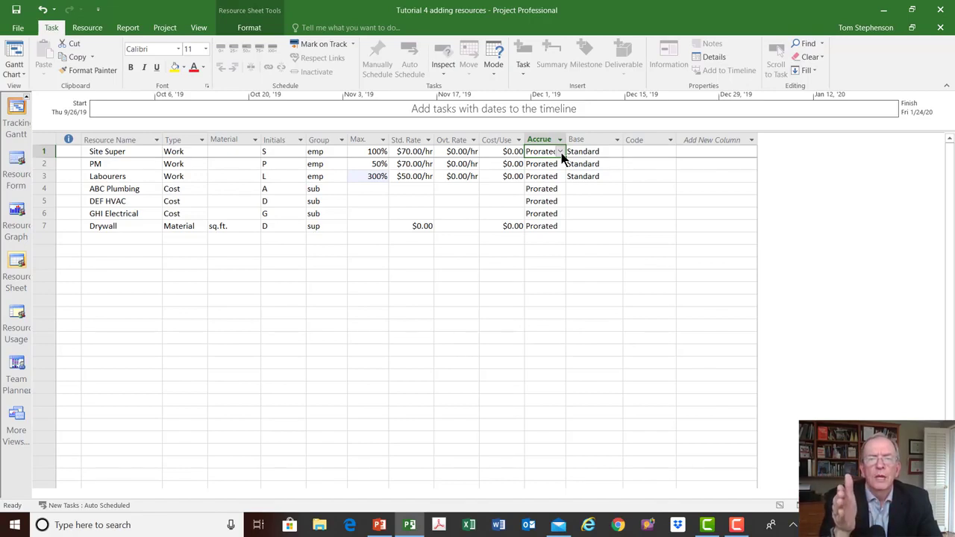
pyautogui.click(560, 153)
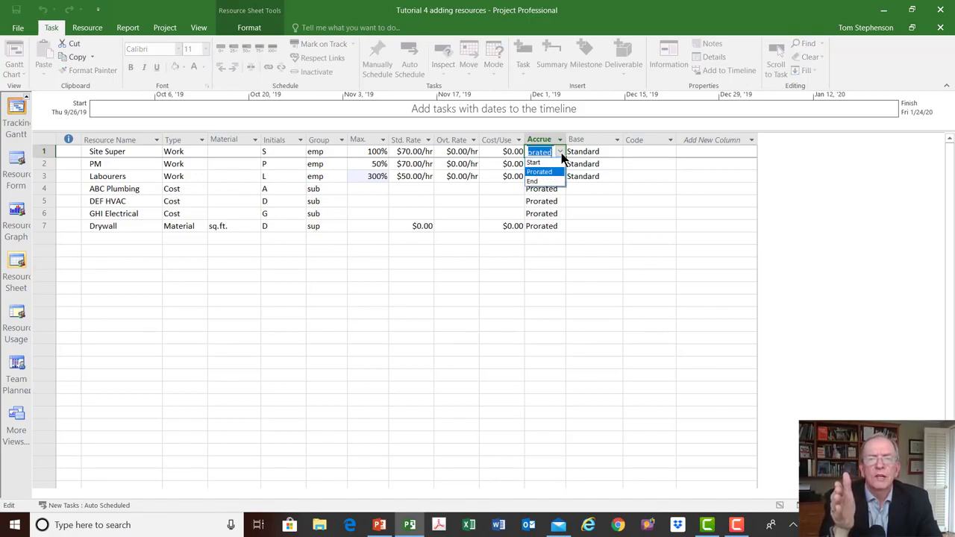
pyautogui.click(561, 153)
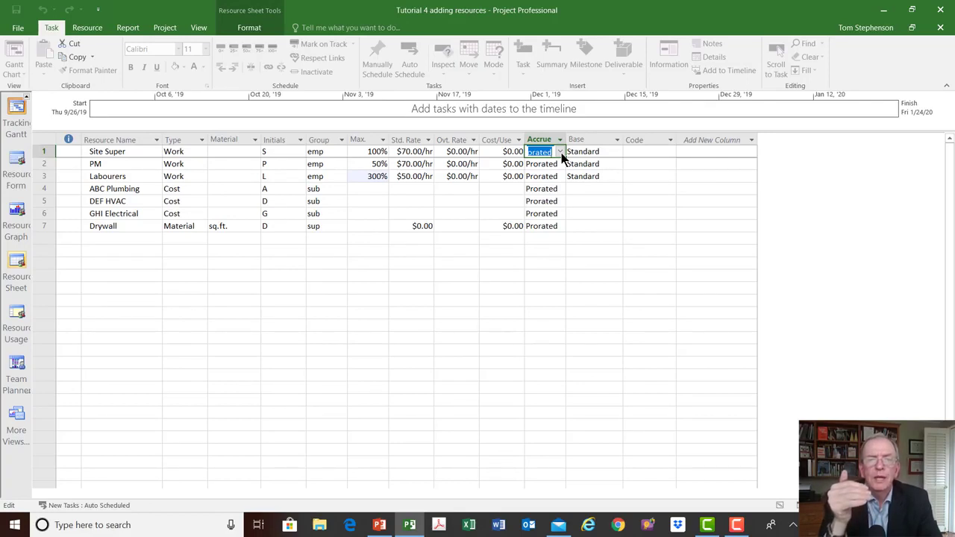
pyautogui.click(561, 153)
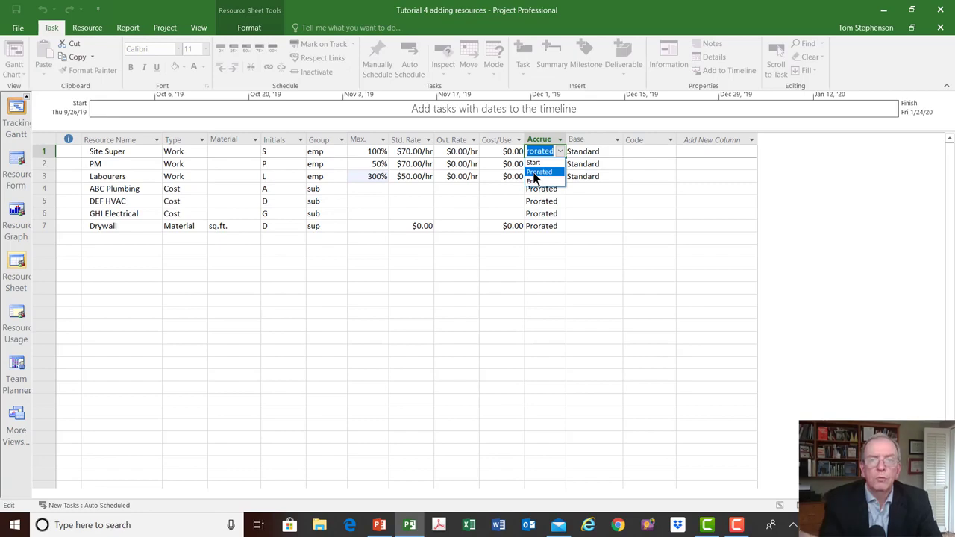
pyautogui.click(534, 173)
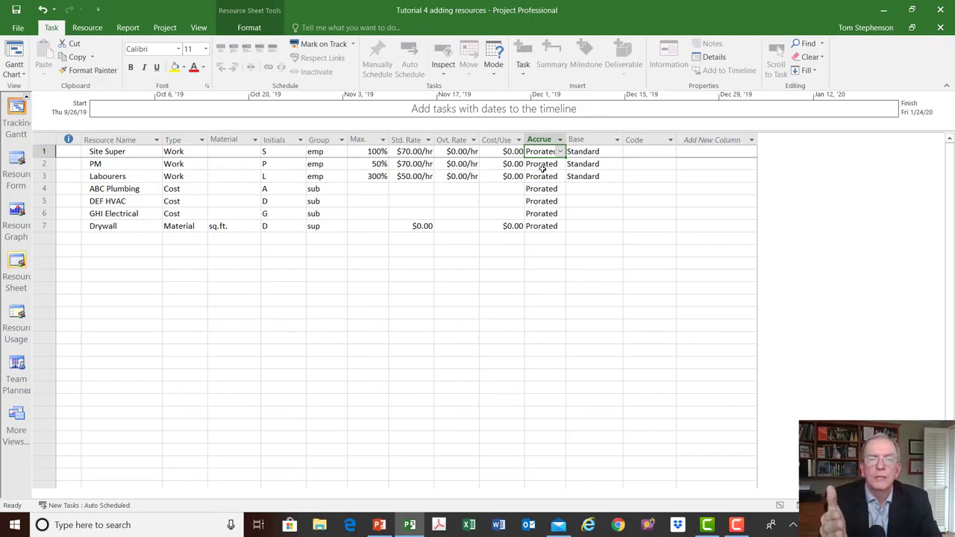
# Set the cost accrual of ABC Plumbing, DEF HVAC and GHI Electrical to End.
pyautogui.click(543, 190)
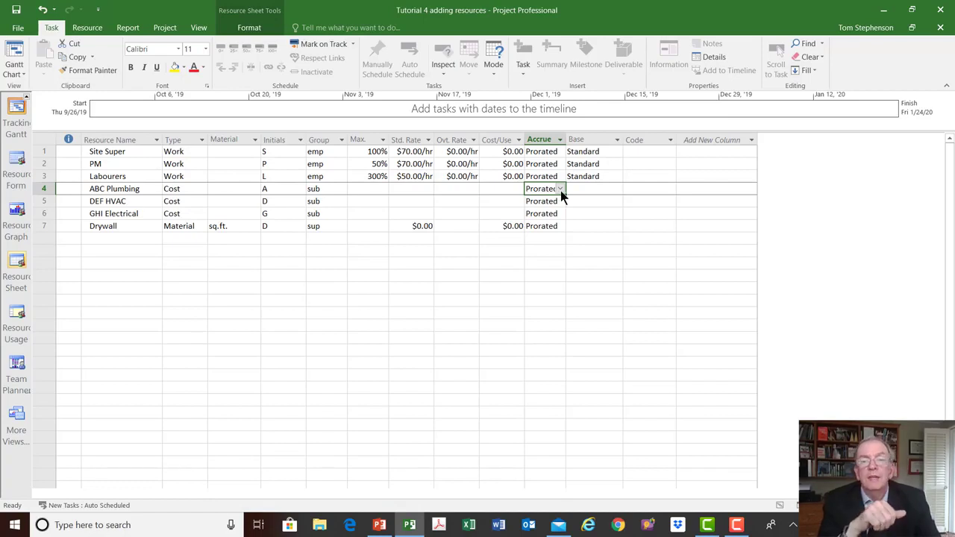
pyautogui.click(560, 189)
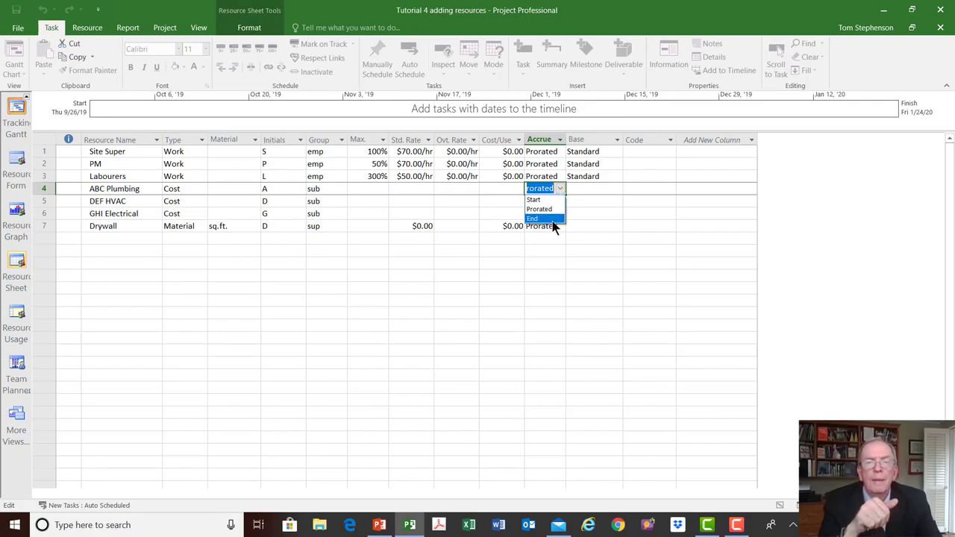
pyautogui.click(551, 219)
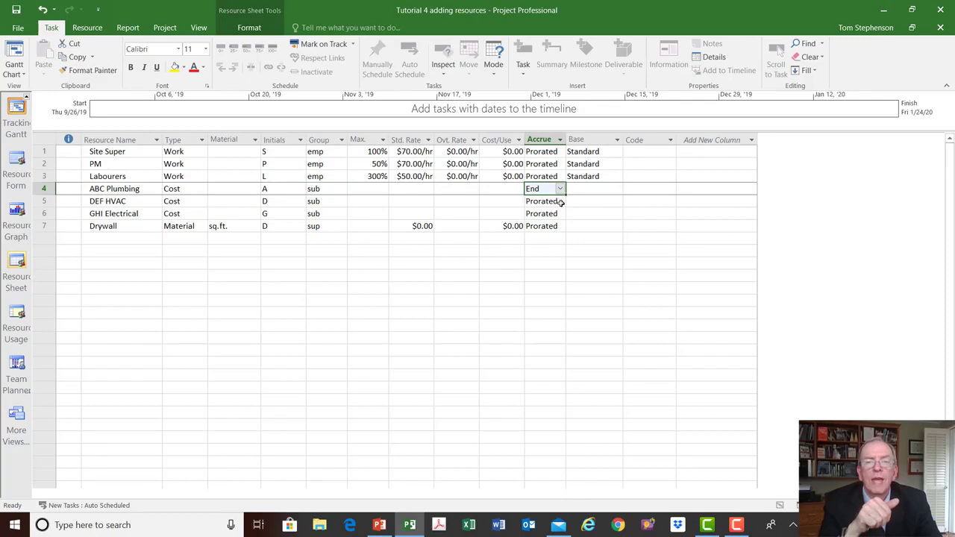
pyautogui.click(560, 201)
pyautogui.click(561, 201)
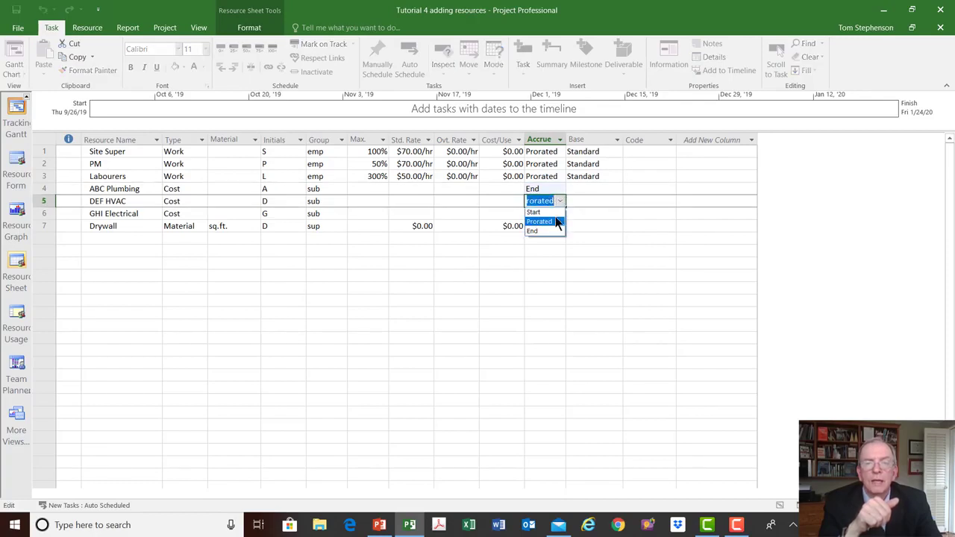
pyautogui.click(550, 232)
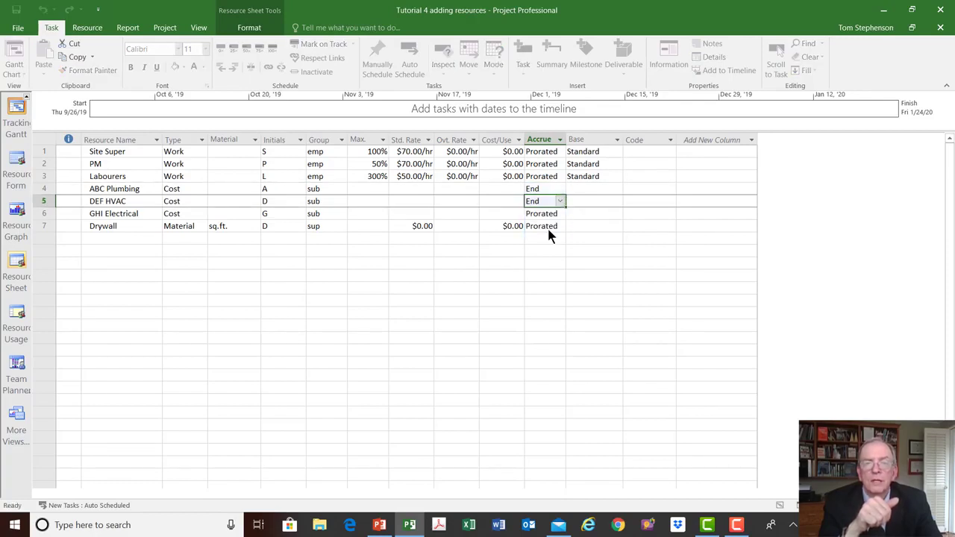
pyautogui.click(560, 215)
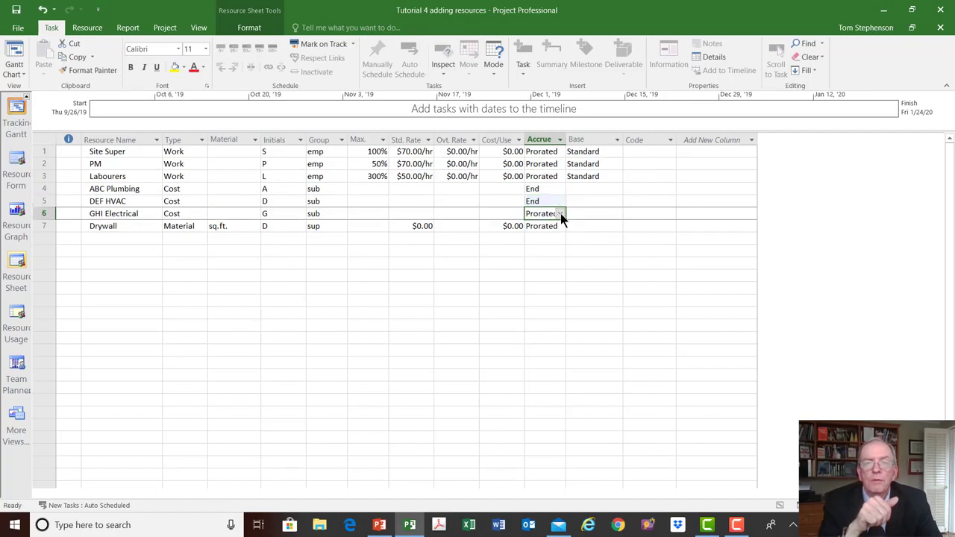
pyautogui.click(560, 213)
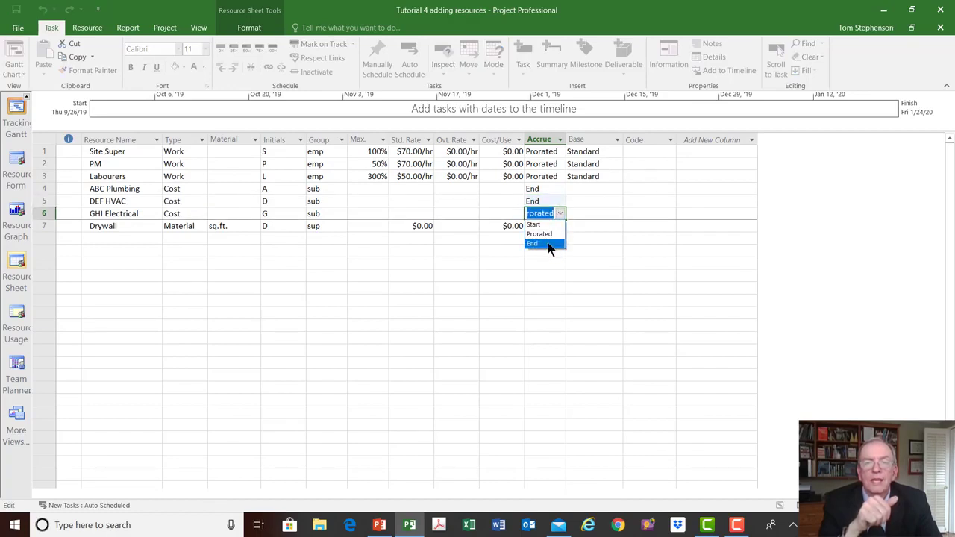
pyautogui.click(548, 243)
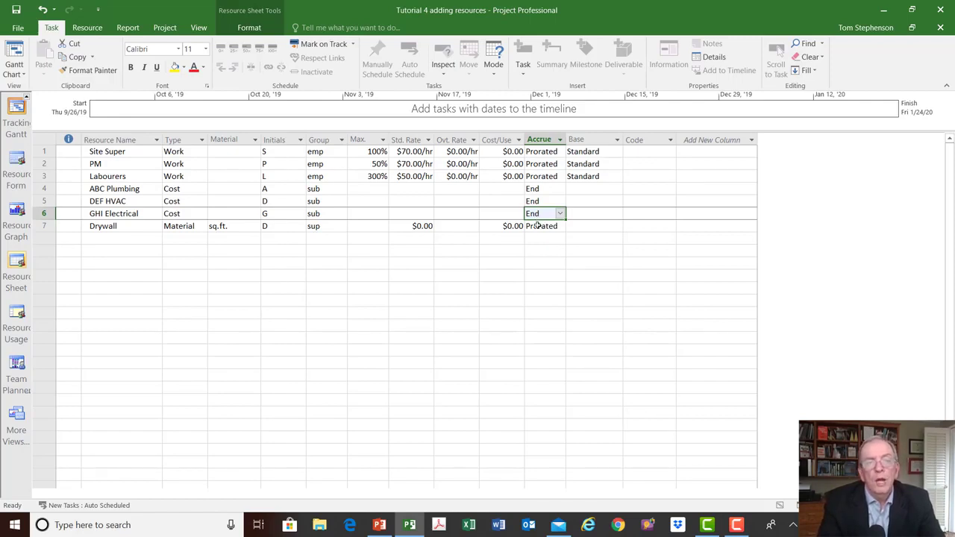
# Set the cost accrual of the Drywall resource to Start.
pyautogui.click(537, 225)
pyautogui.click(560, 226)
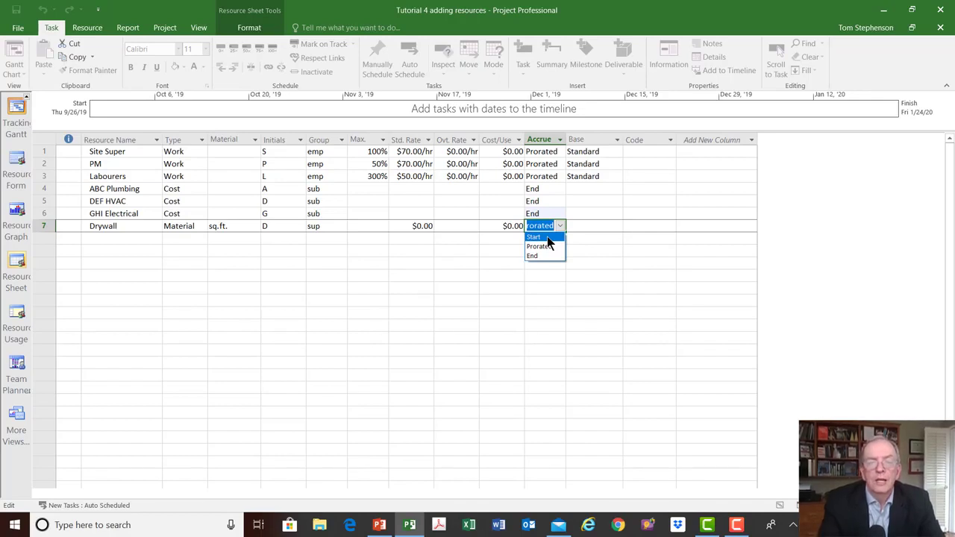
pyautogui.click(547, 237)
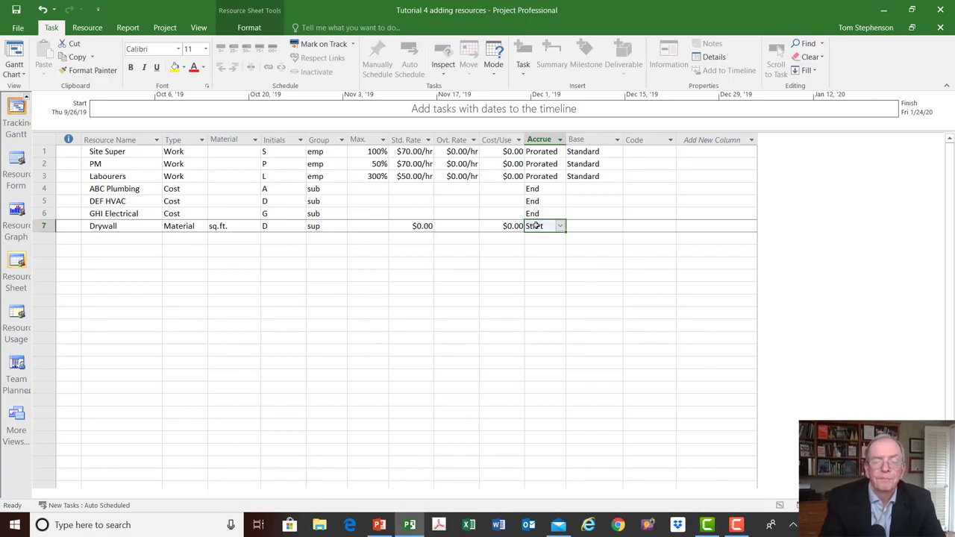
pyautogui.click(529, 250)
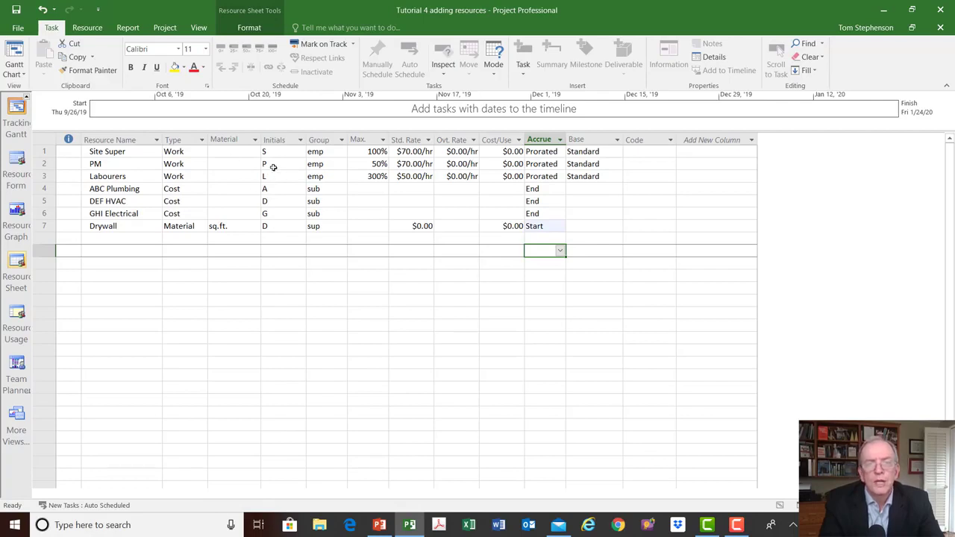
# Examine the base calendar options for the Site Super resource and keep Standard.
pyautogui.click(595, 152)
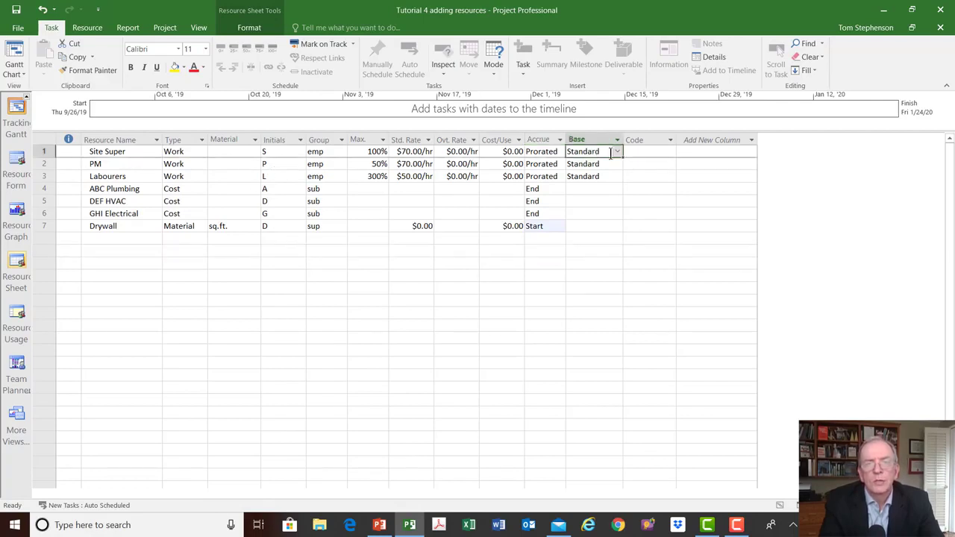
pyautogui.click(618, 152)
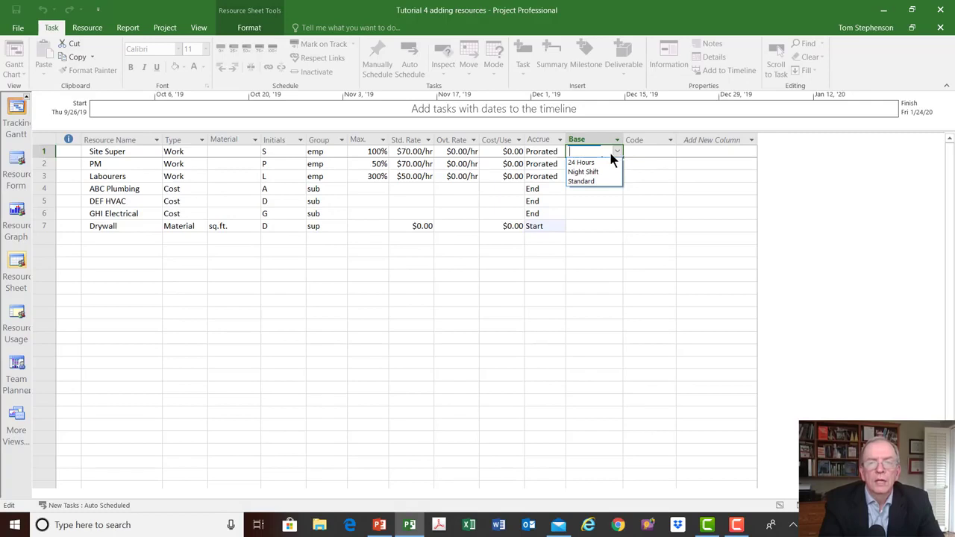
pyautogui.click(611, 153)
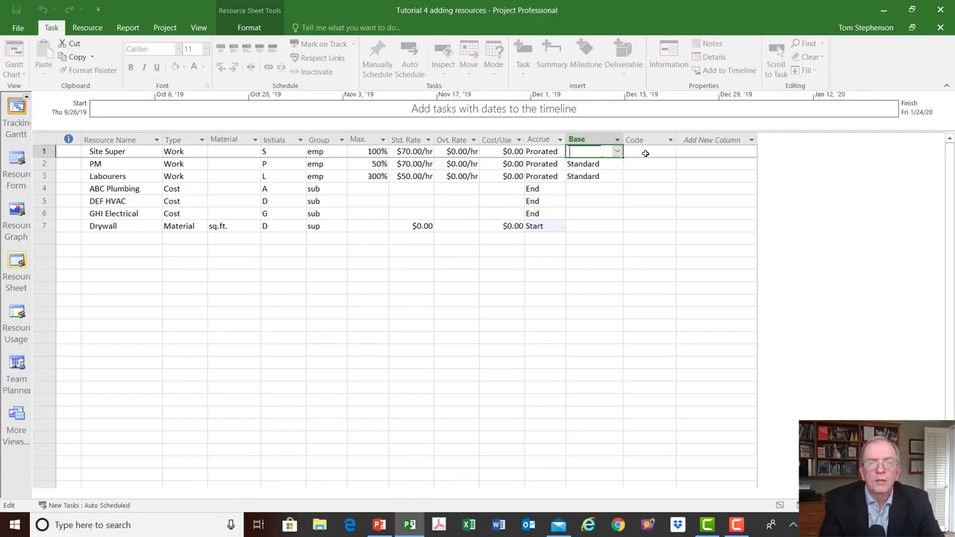
pyautogui.click(644, 152)
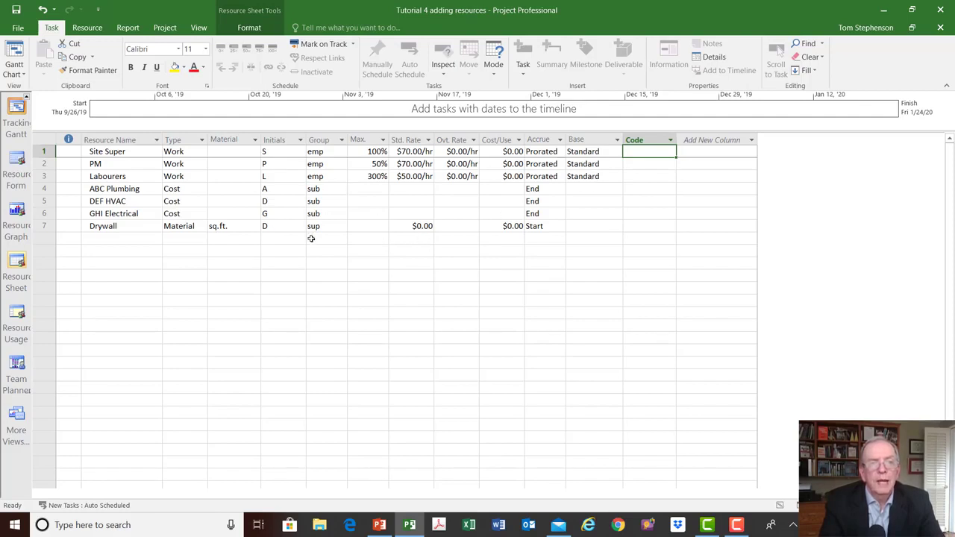
# Save the project and switch from the resource sheet to the Gantt Chart view.
pyautogui.click(15, 13)
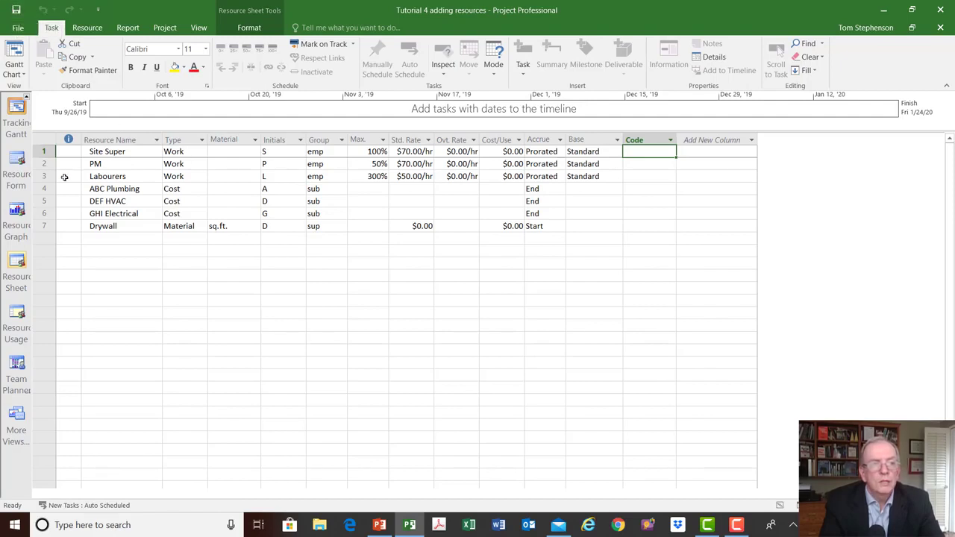
pyautogui.click(27, 97)
pyautogui.click(26, 97)
pyautogui.click(27, 97)
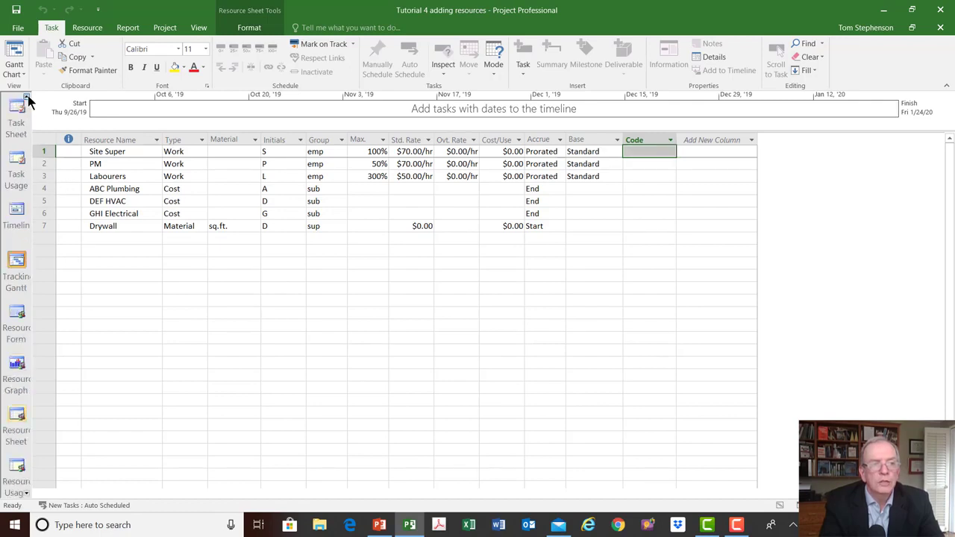
pyautogui.click(26, 98)
pyautogui.click(27, 98)
pyautogui.click(27, 97)
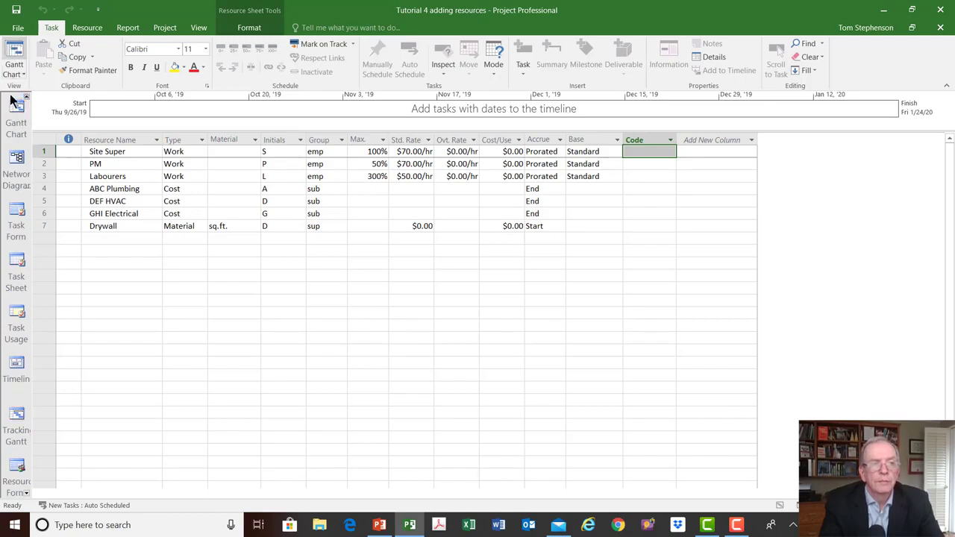
pyautogui.rightClick(10, 127)
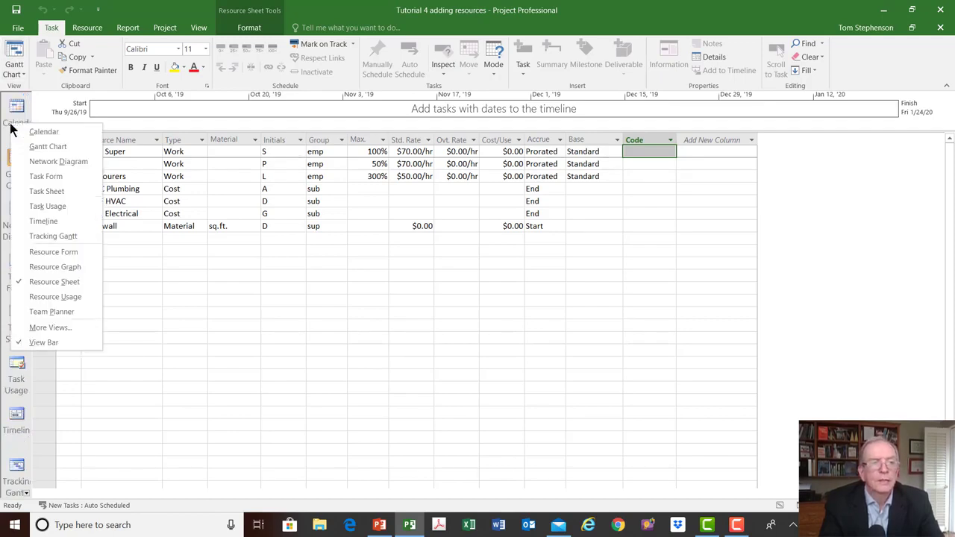
pyautogui.click(45, 147)
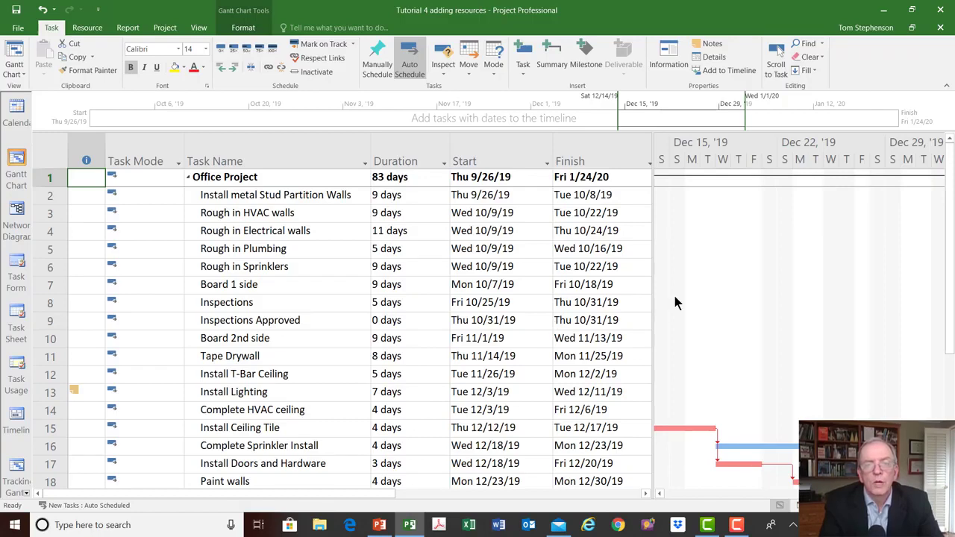
# Widen the task table to reveal the Resource Names column and examine the resources selectable for the Office Project task.
pyautogui.moveTo(653, 284); pyautogui.dragTo(881, 283)
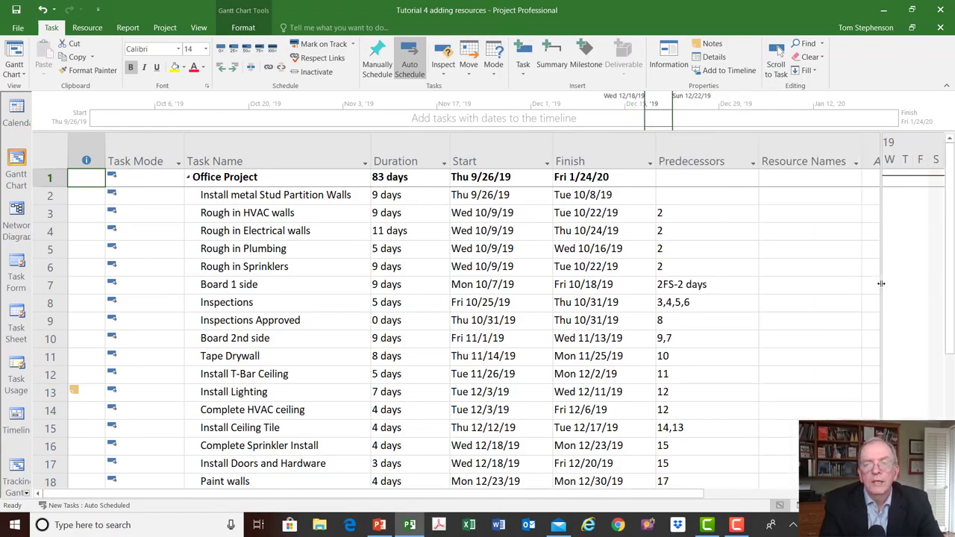
pyautogui.click(822, 182)
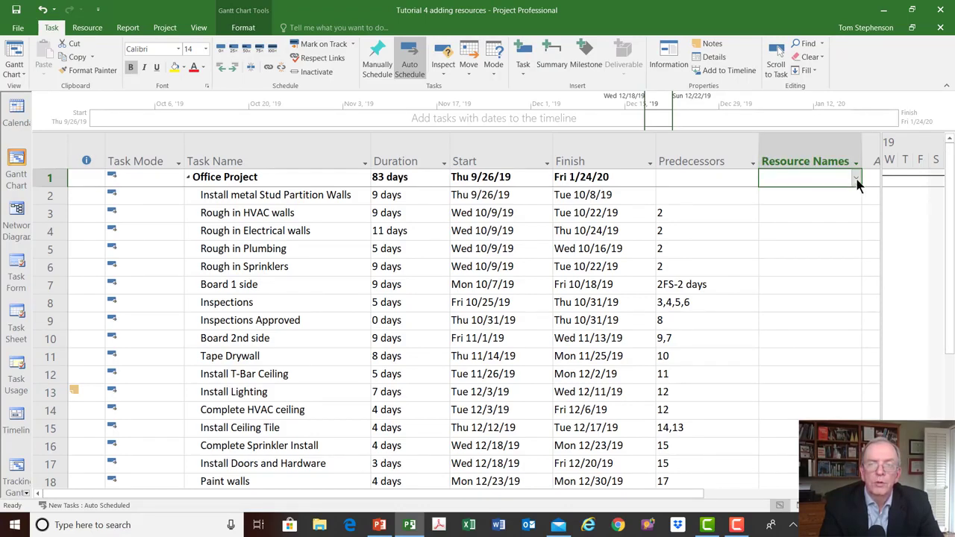
pyautogui.click(856, 179)
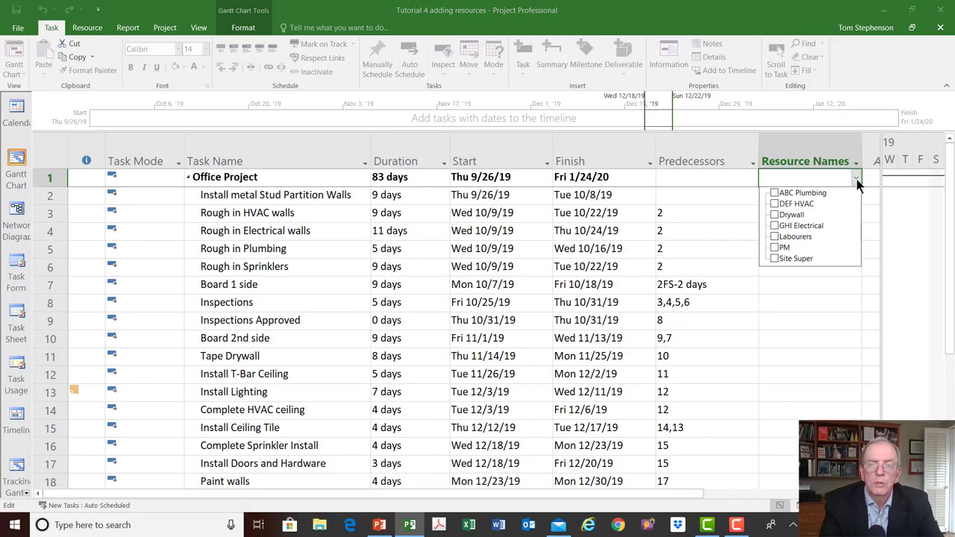
pyautogui.click(856, 180)
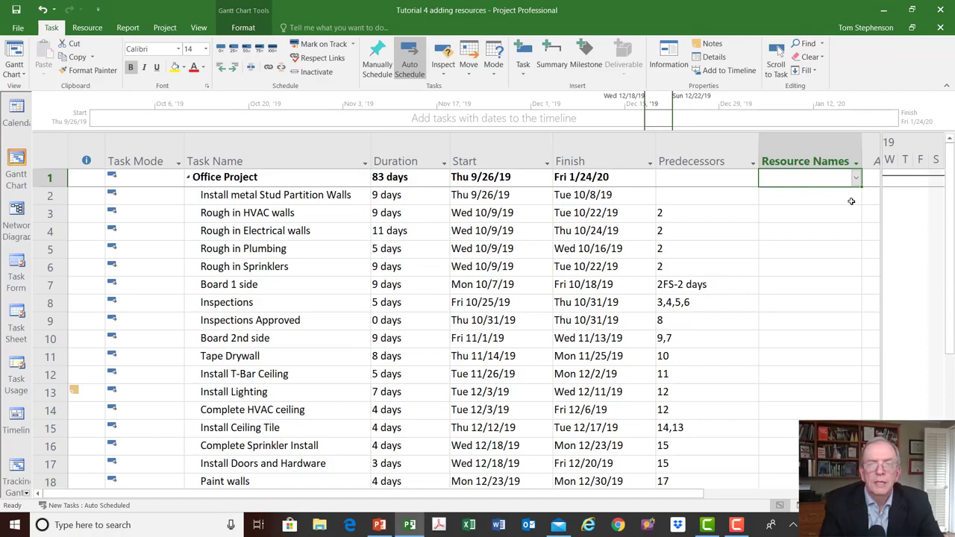
# Examine the resource choices for Office Project in the task details form, then close the form without assigning any.
pyautogui.click(703, 60)
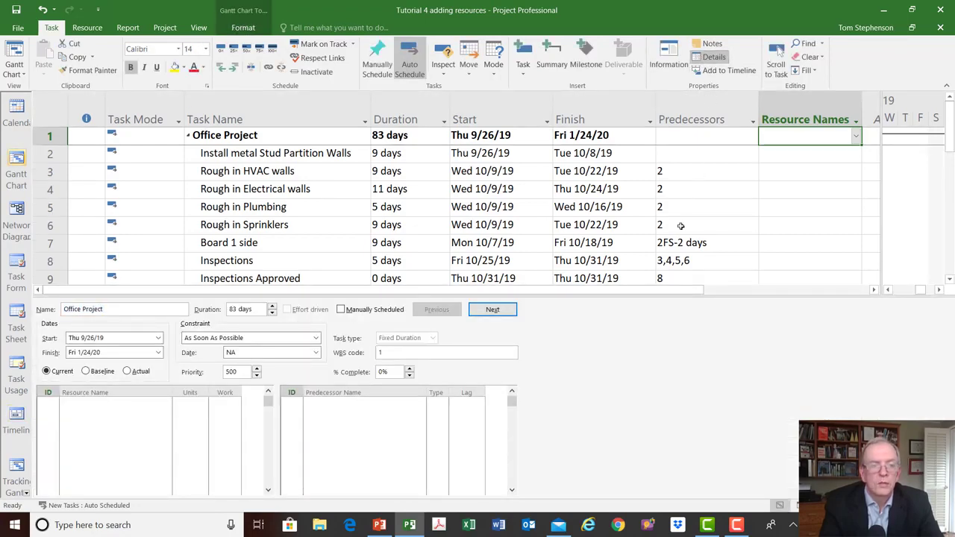
pyautogui.rightClick(622, 400)
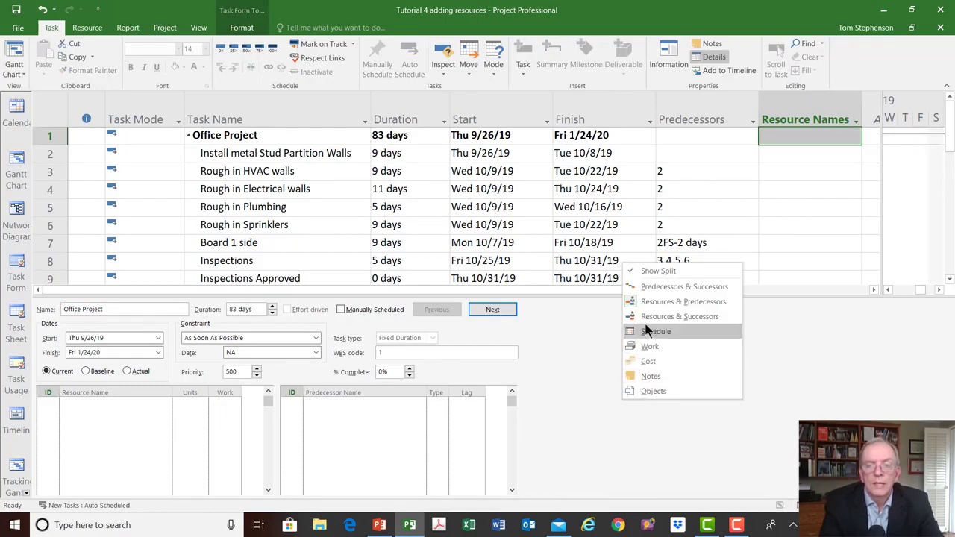
pyautogui.click(544, 408)
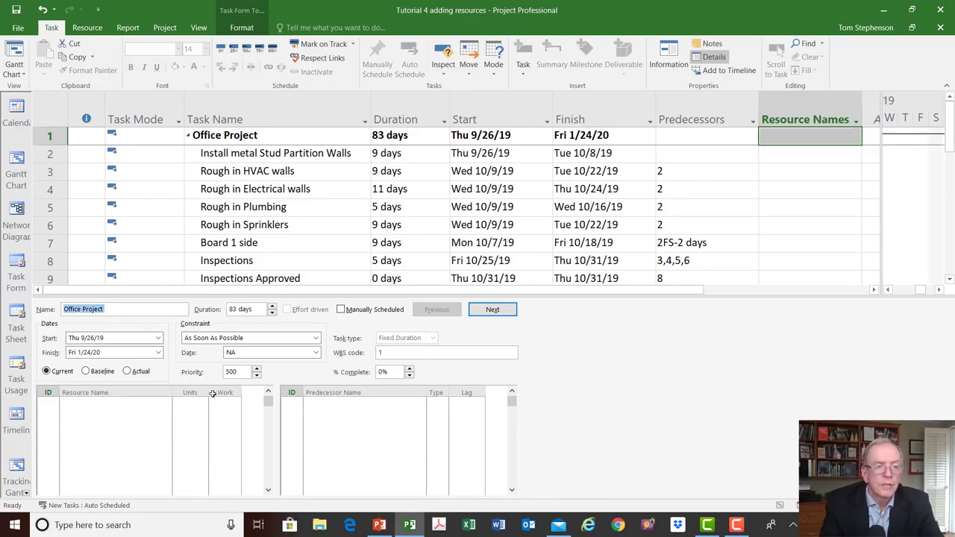
pyautogui.click(158, 402)
pyautogui.click(167, 404)
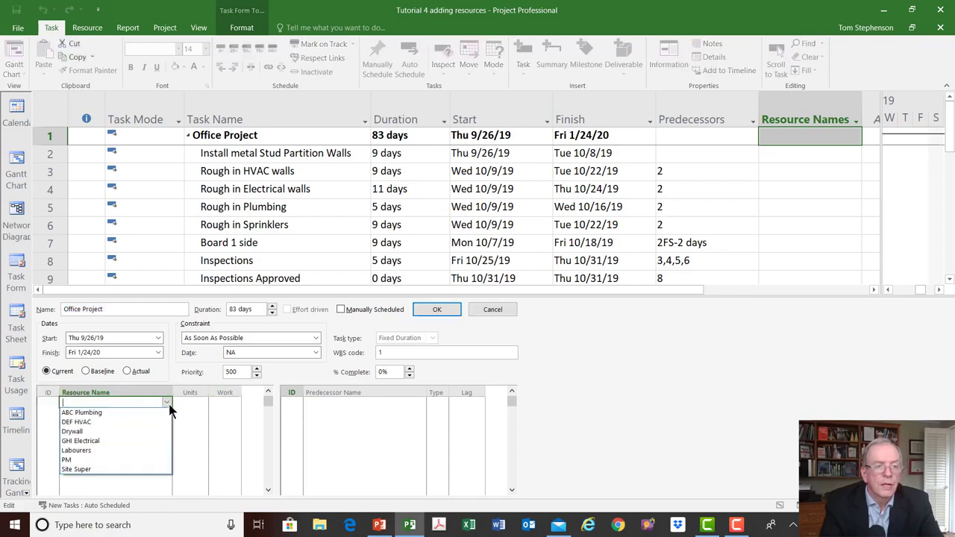
pyautogui.click(637, 411)
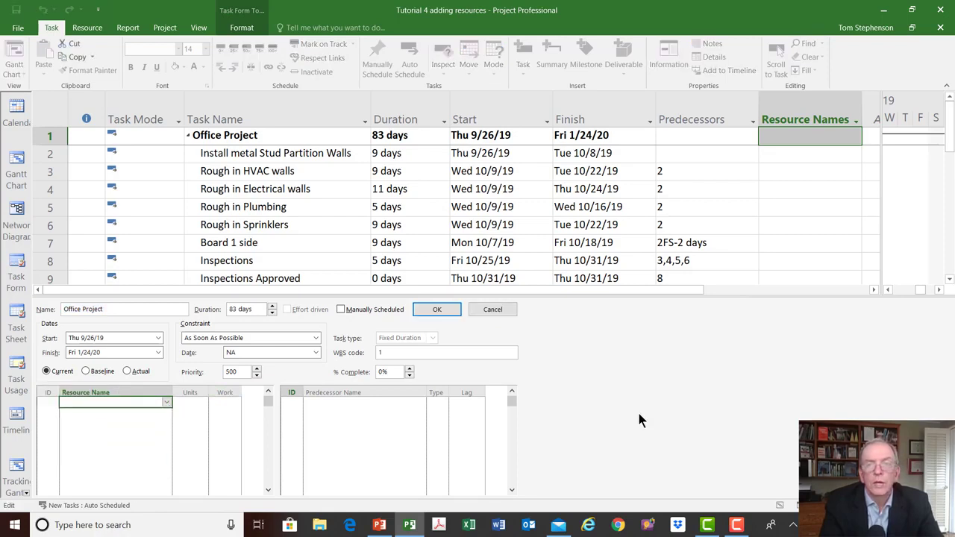
pyautogui.press('Escape')
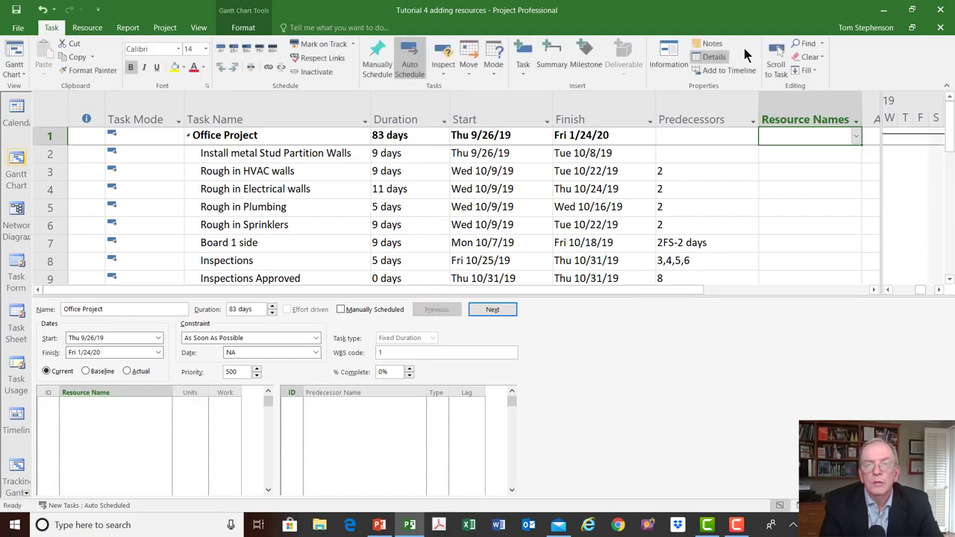
pyautogui.click(715, 57)
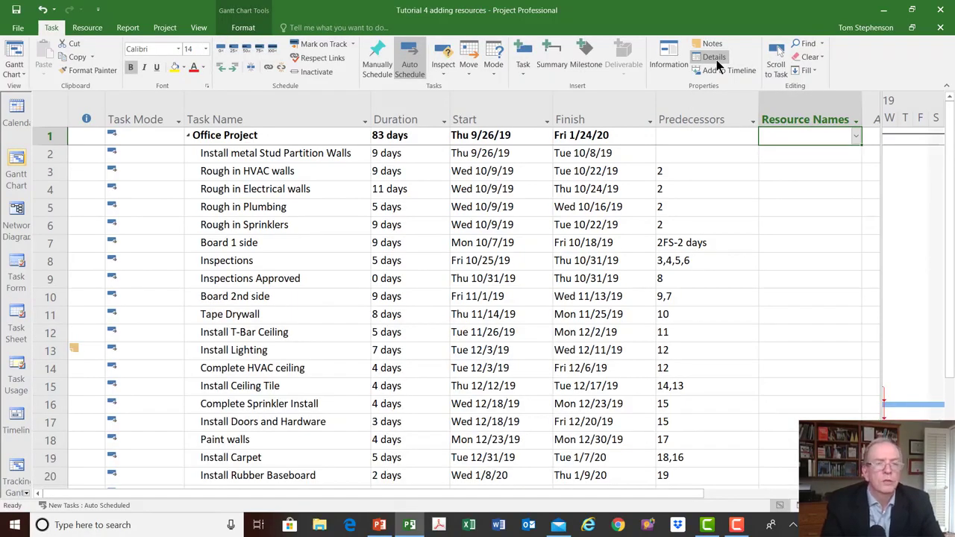
# Open the Assign Resources dialog over the task list and narrow the task table to show more of the Gantt bars.
pyautogui.click(97, 29)
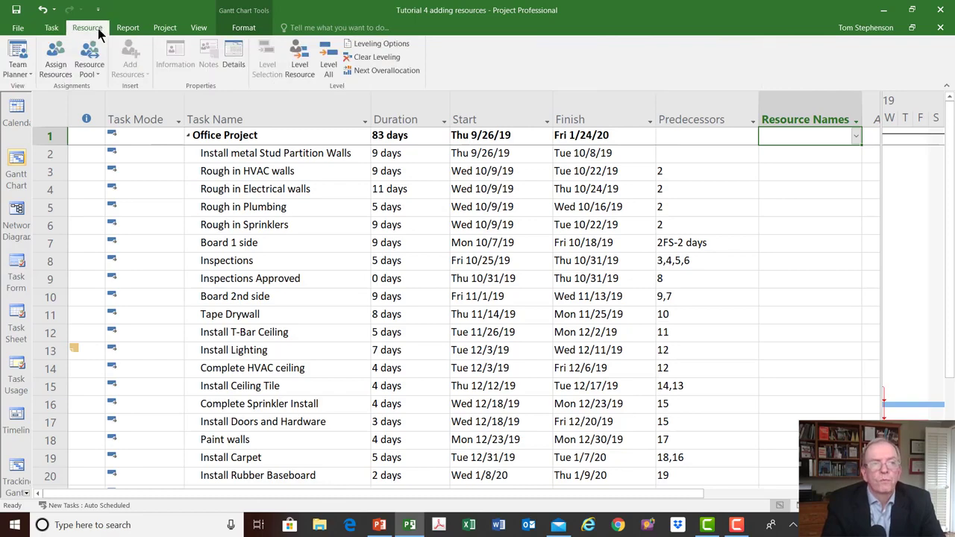
pyautogui.click(56, 61)
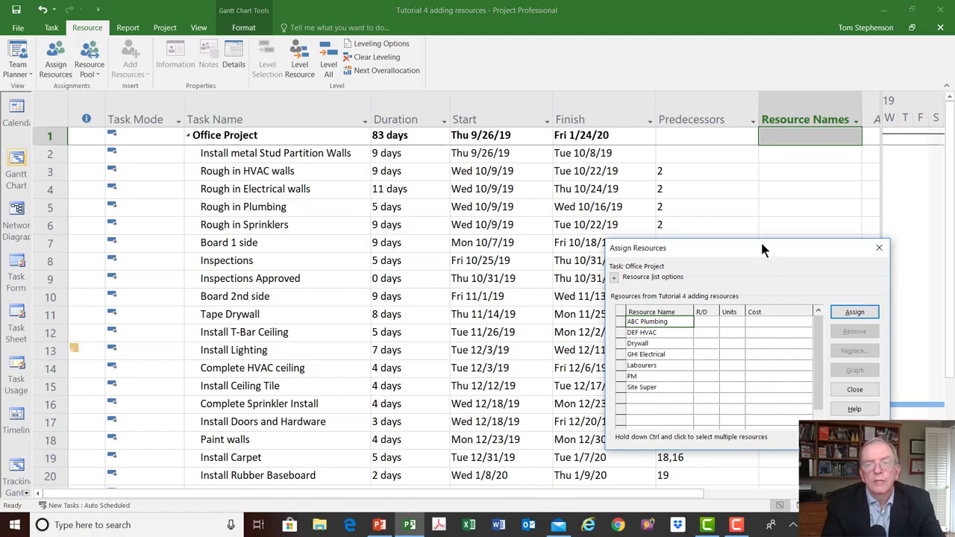
pyautogui.moveTo(762, 250); pyautogui.dragTo(484, 238)
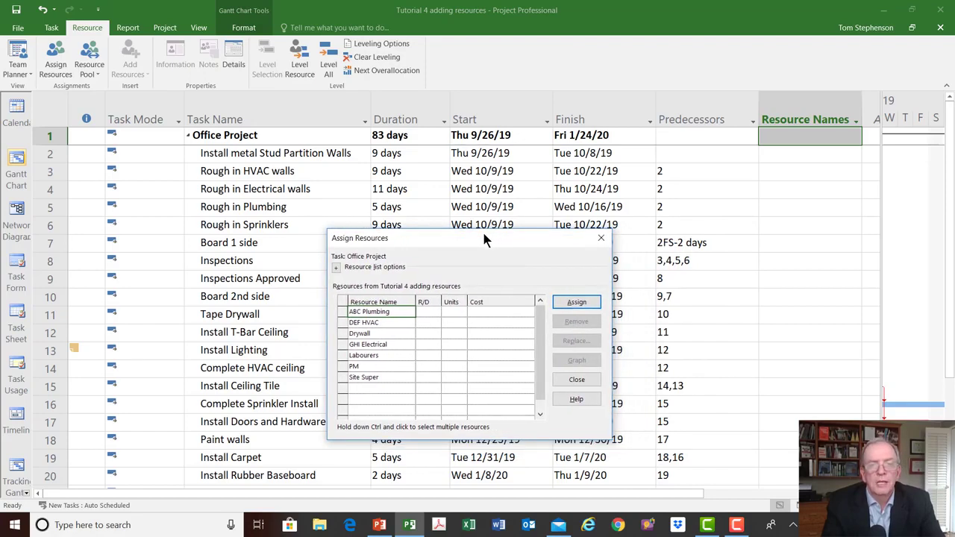
pyautogui.click(278, 187)
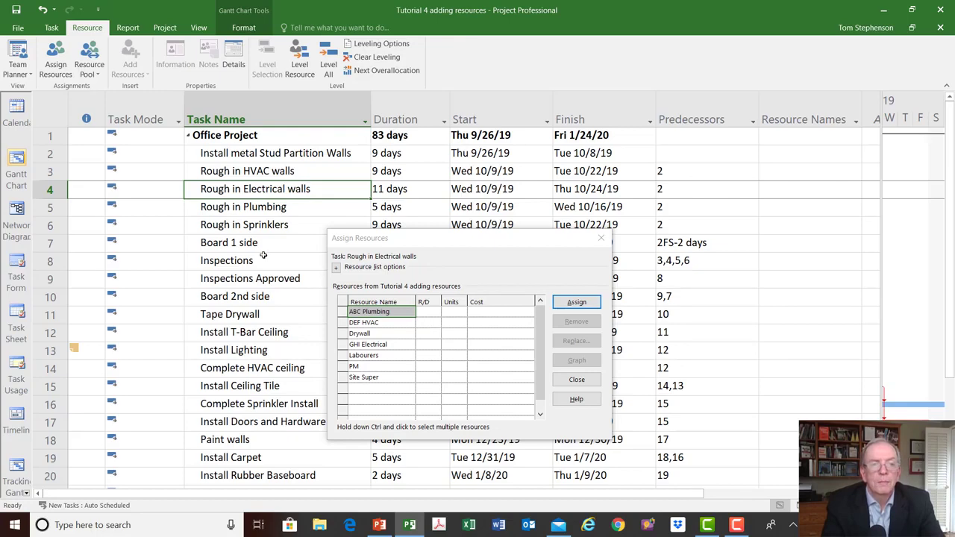
pyautogui.moveTo(502, 243); pyautogui.dragTo(363, 262)
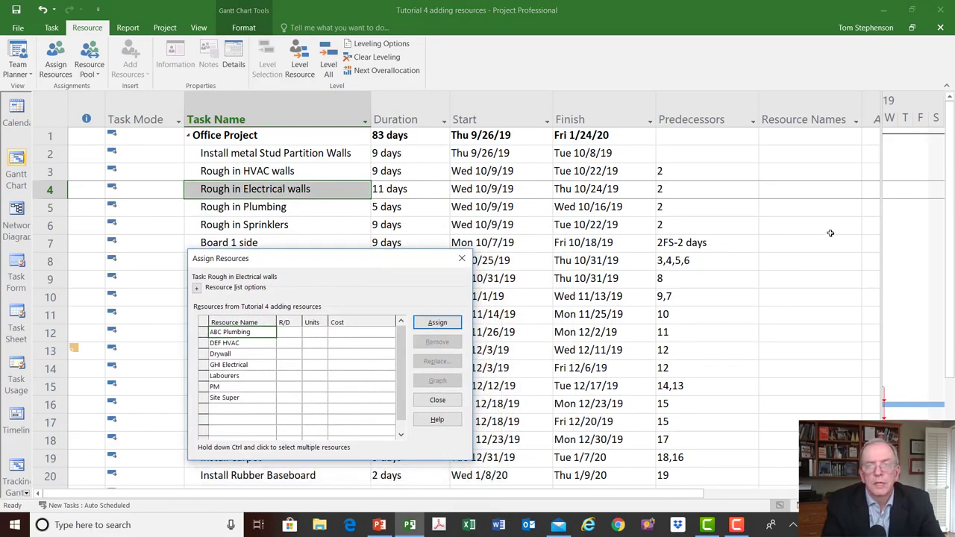
pyautogui.moveTo(881, 224); pyautogui.dragTo(712, 248)
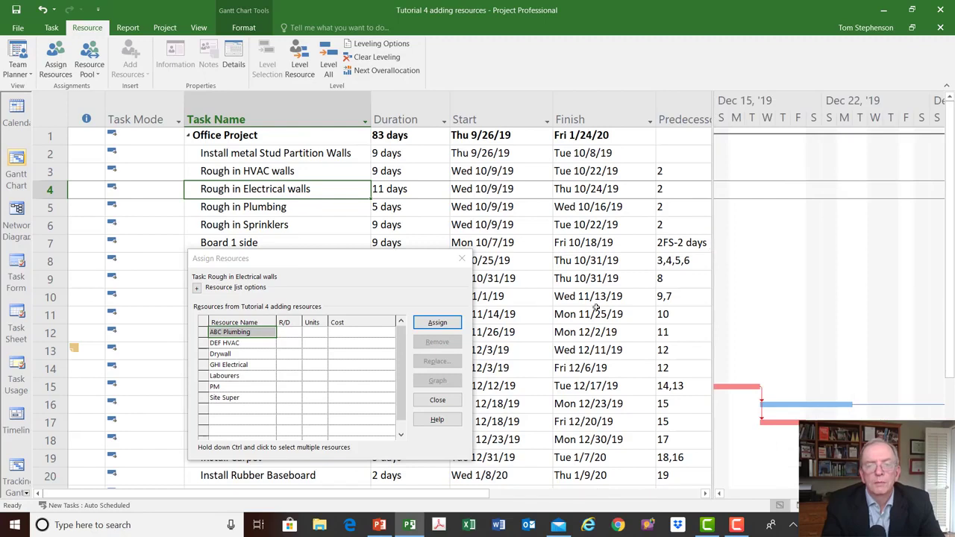
# Assign the Site Super resource to the Office Project summary task, keeping the subtask names near the list's beginning uncovered.
pyautogui.click(307, 135)
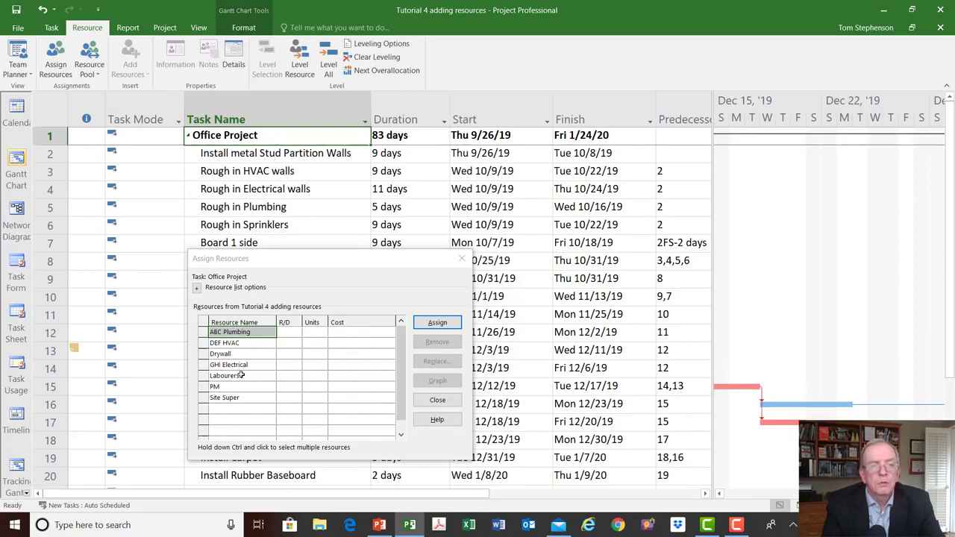
pyautogui.moveTo(269, 259); pyautogui.dragTo(417, 301)
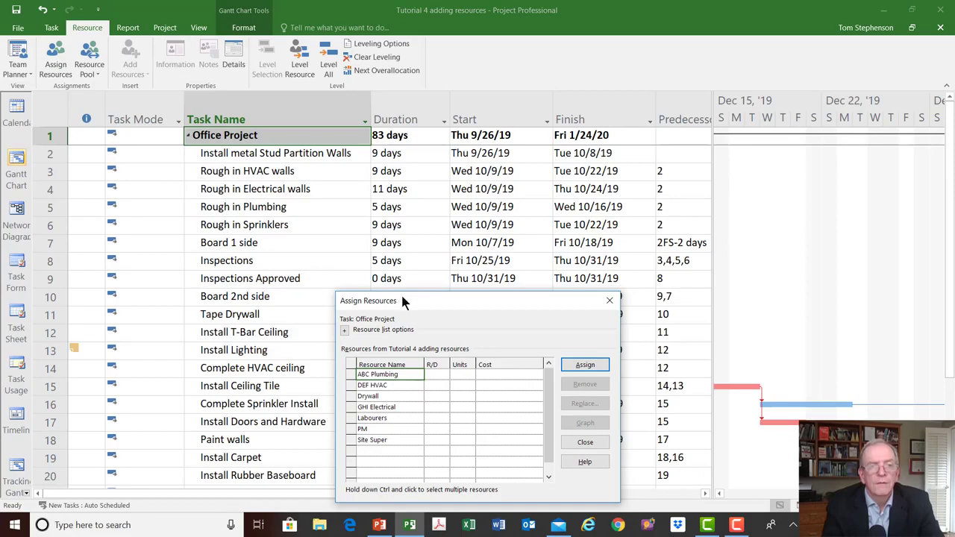
pyautogui.moveTo(401, 296); pyautogui.dragTo(195, 274)
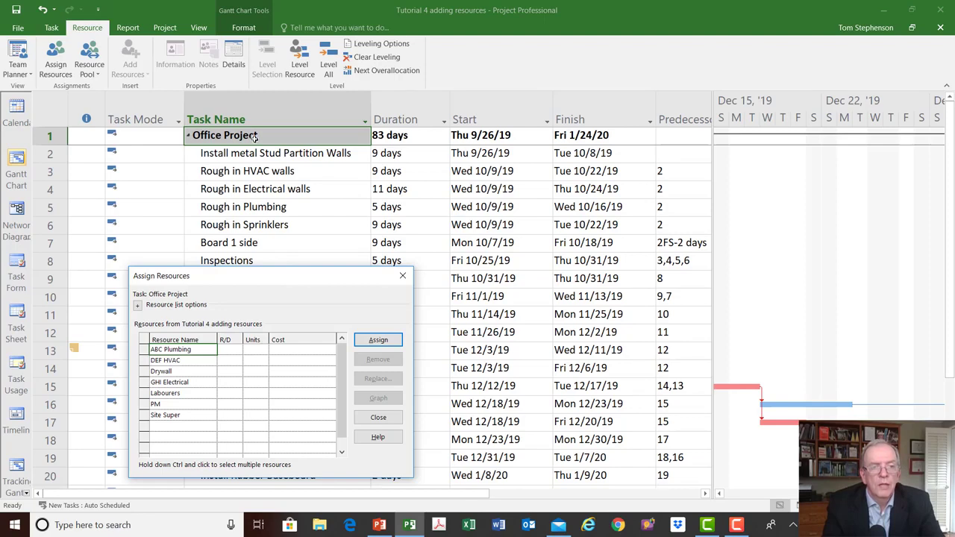
pyautogui.click(178, 418)
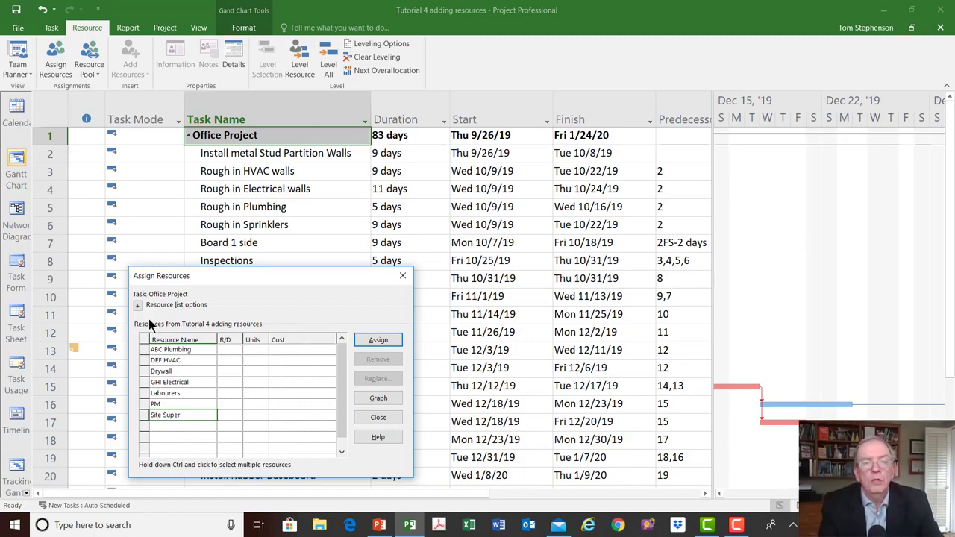
pyautogui.click(371, 340)
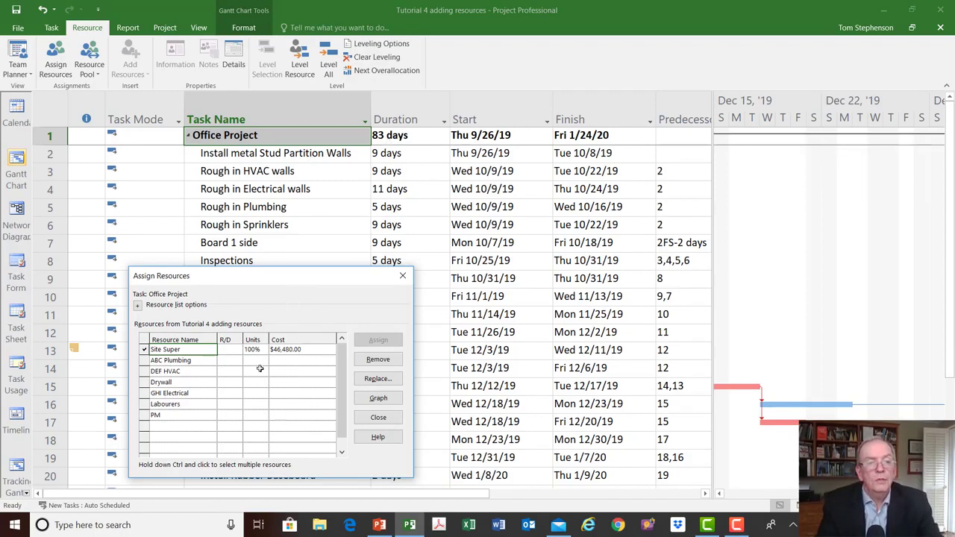
# Assign the PM resource to the Office Project summary task at 50% units.
pyautogui.click(177, 416)
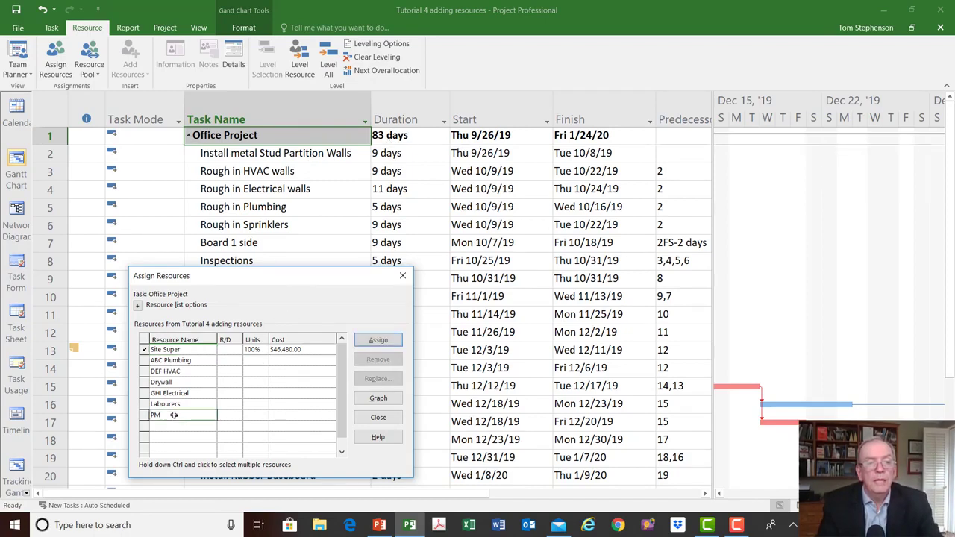
pyautogui.click(258, 415)
pyautogui.write('5')
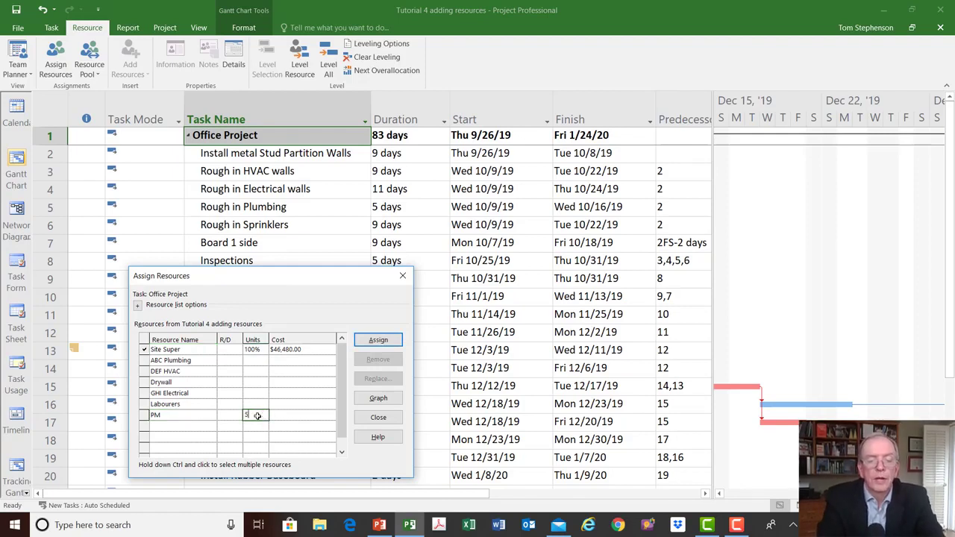
pyautogui.write('0')
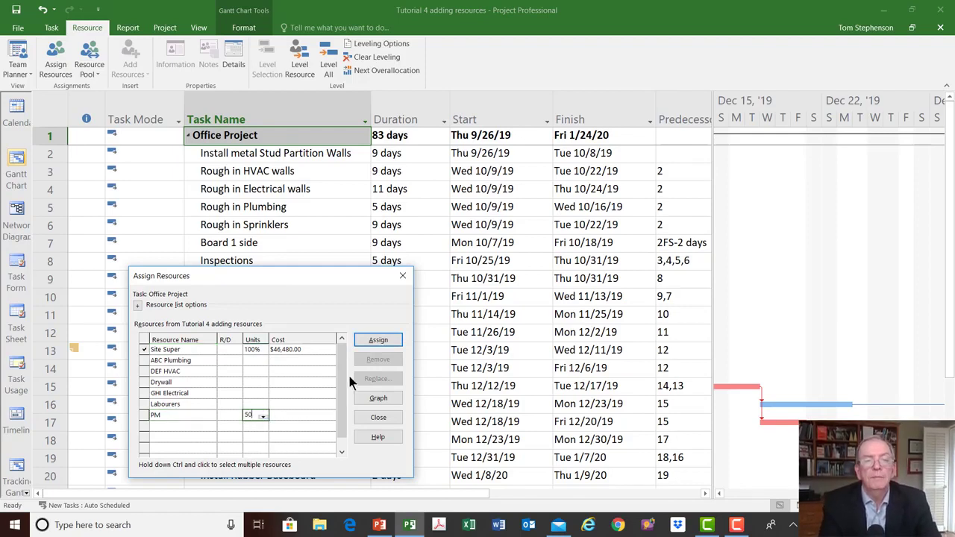
pyautogui.click(372, 341)
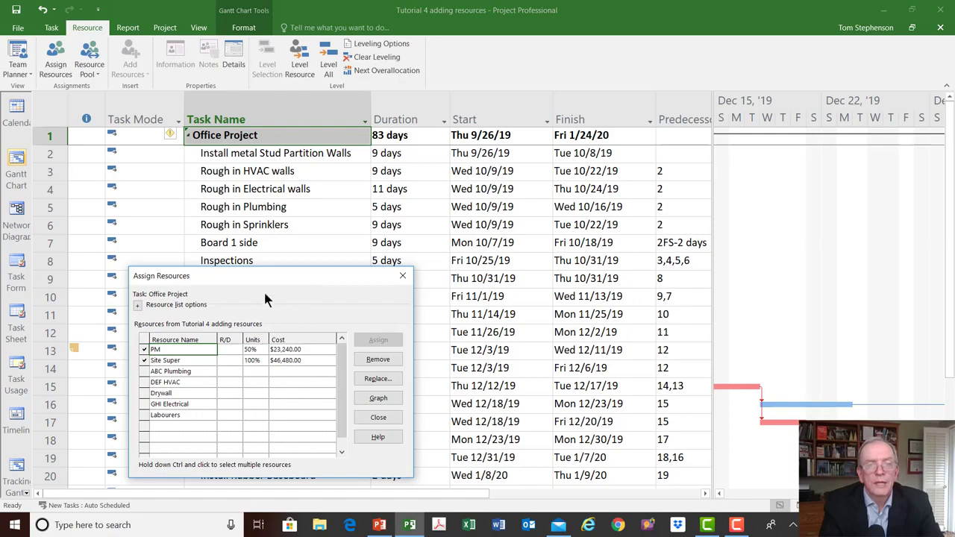
# Assign the DEF HVAC resource to the Rough in HVAC walls task with a cost of $30,000.
pyautogui.moveTo(271, 280); pyautogui.dragTo(328, 303)
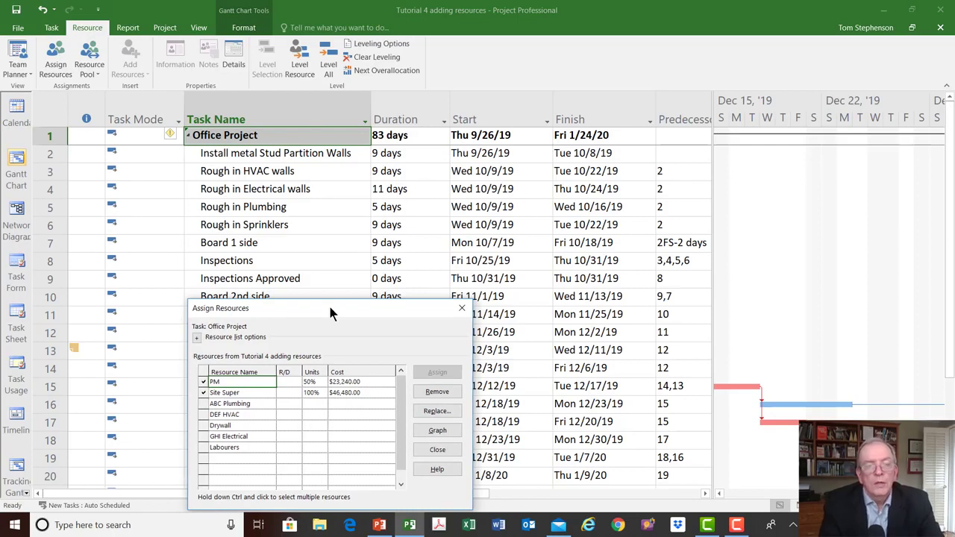
pyautogui.click(298, 156)
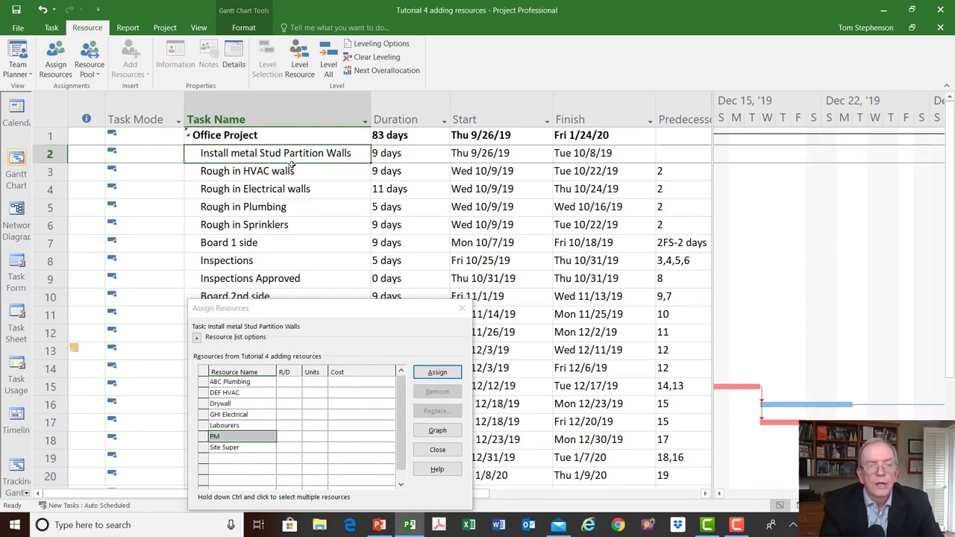
pyautogui.click(244, 175)
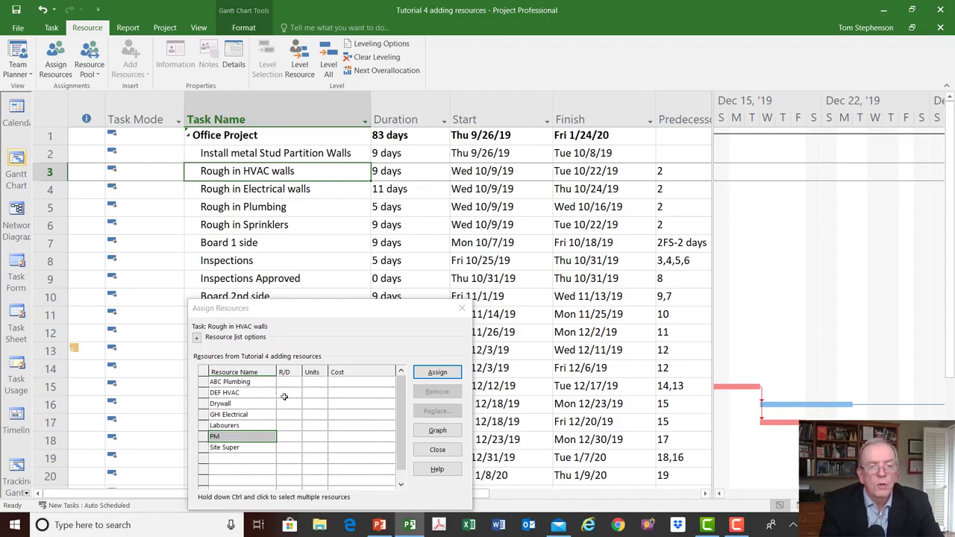
pyautogui.click(339, 394)
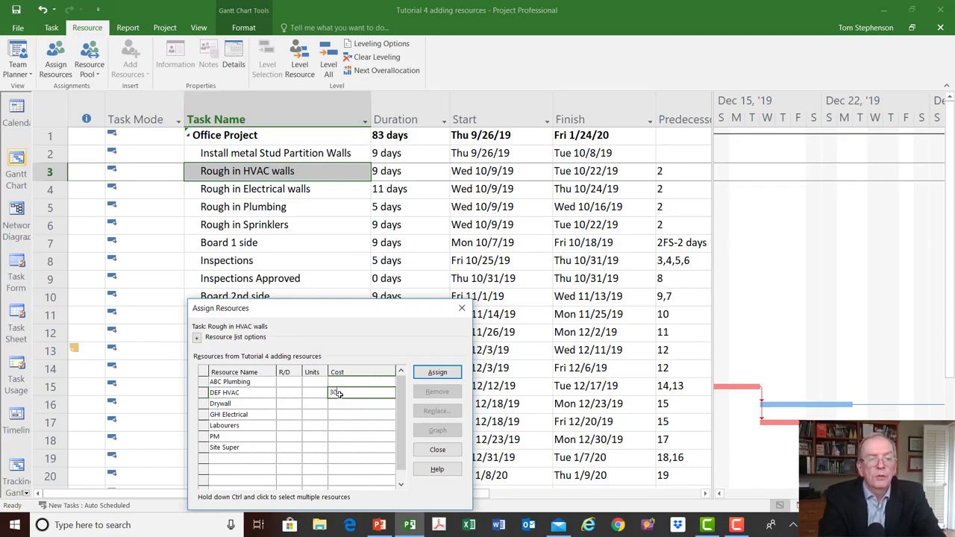
pyautogui.write('000')
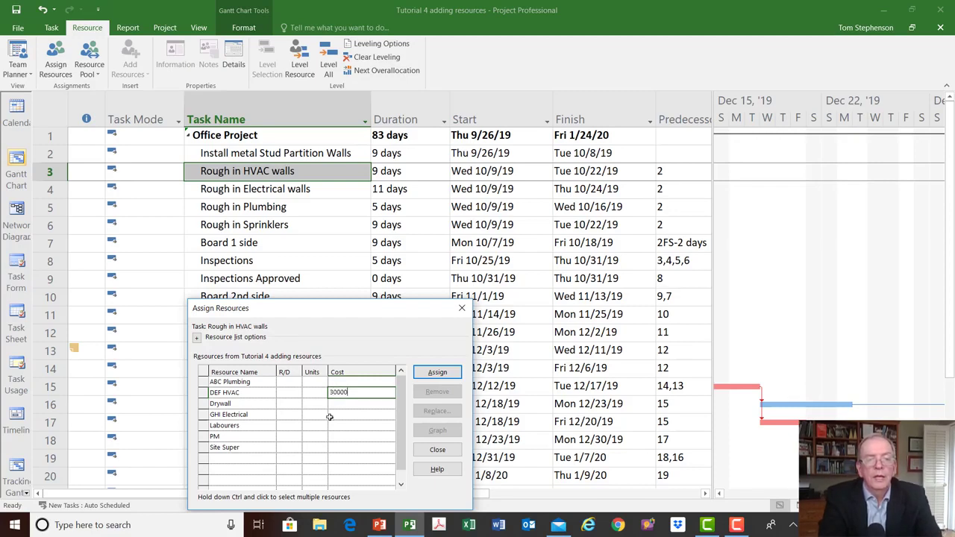
pyautogui.click(438, 372)
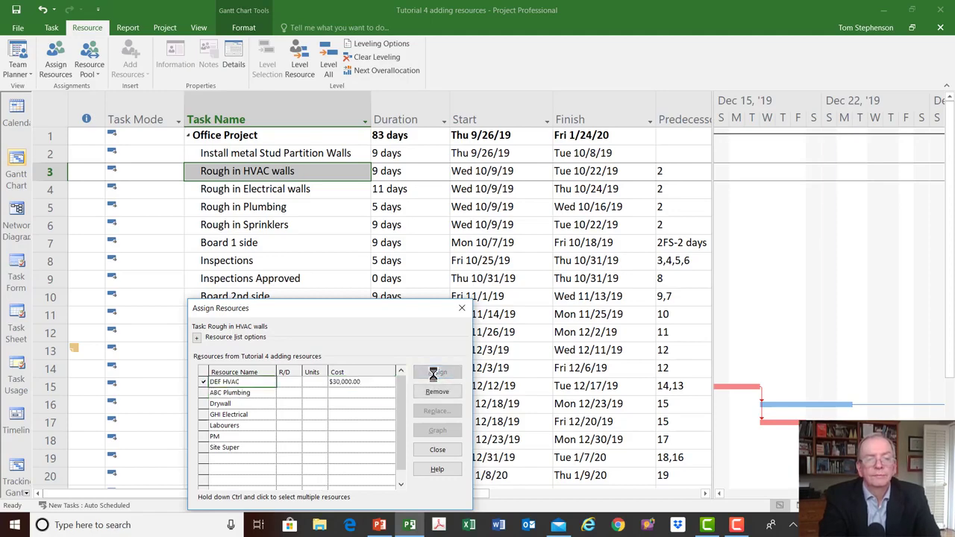
# Assign the GHI Electrical resource to Rough in Electrical walls at a cost of $20,000, keeping the dialog clear of the task names.
pyautogui.moveTo(341, 312); pyautogui.dragTo(645, 228)
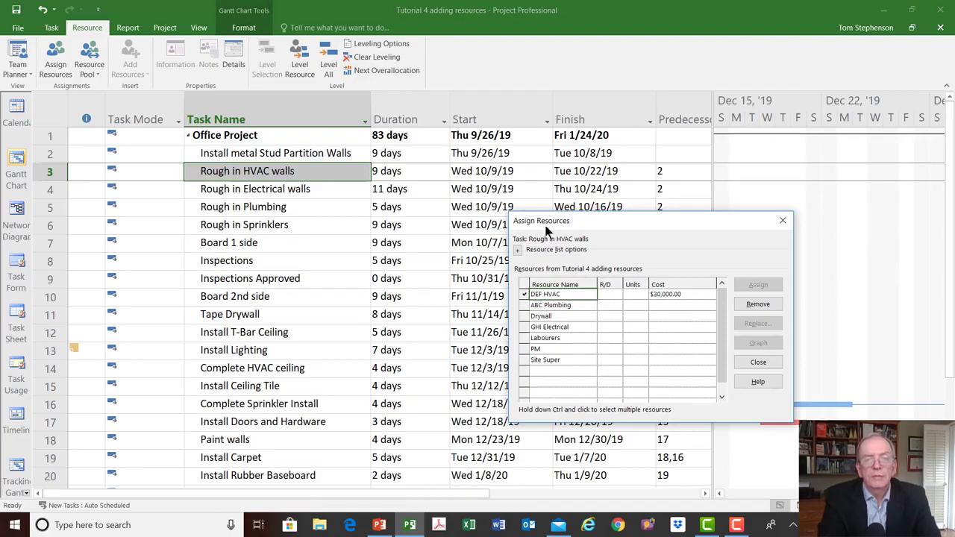
pyautogui.click(304, 189)
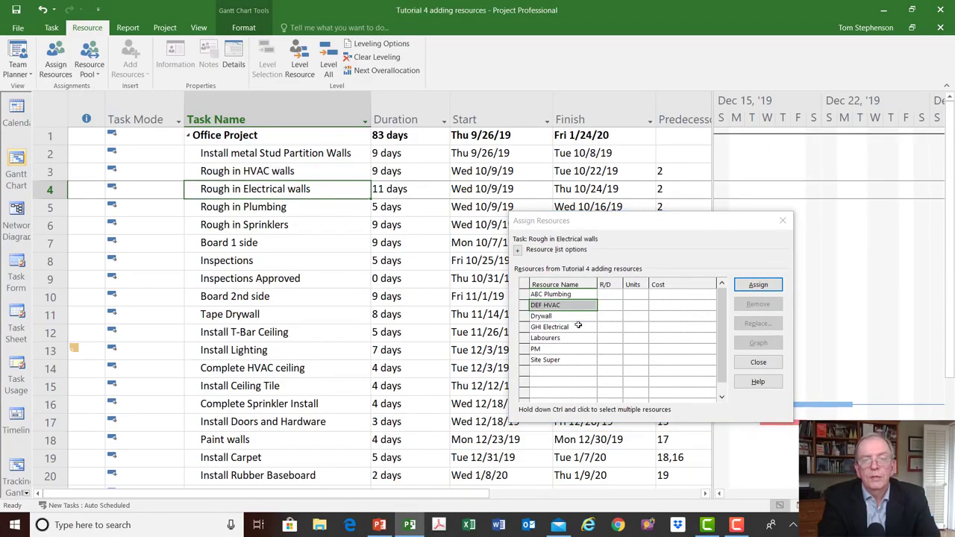
pyautogui.click(631, 326)
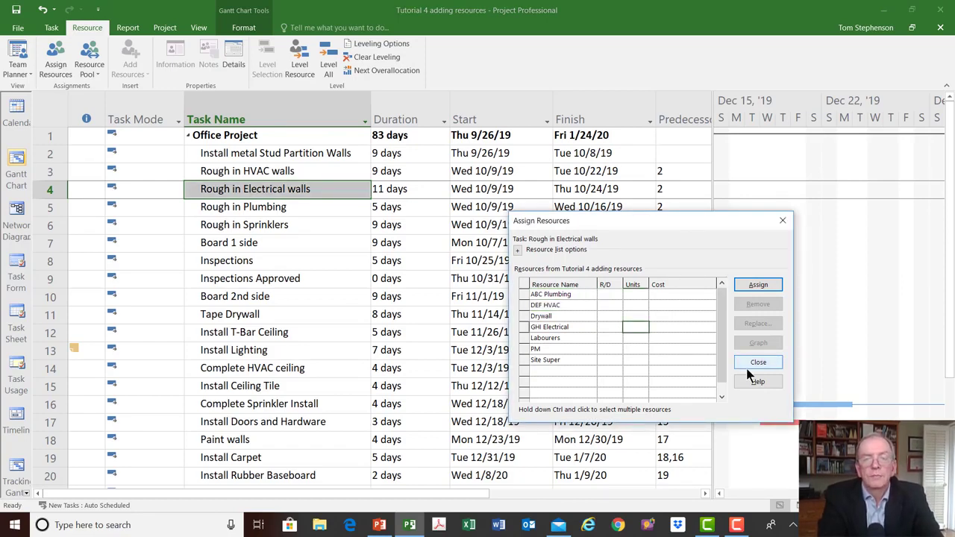
pyautogui.click(666, 328)
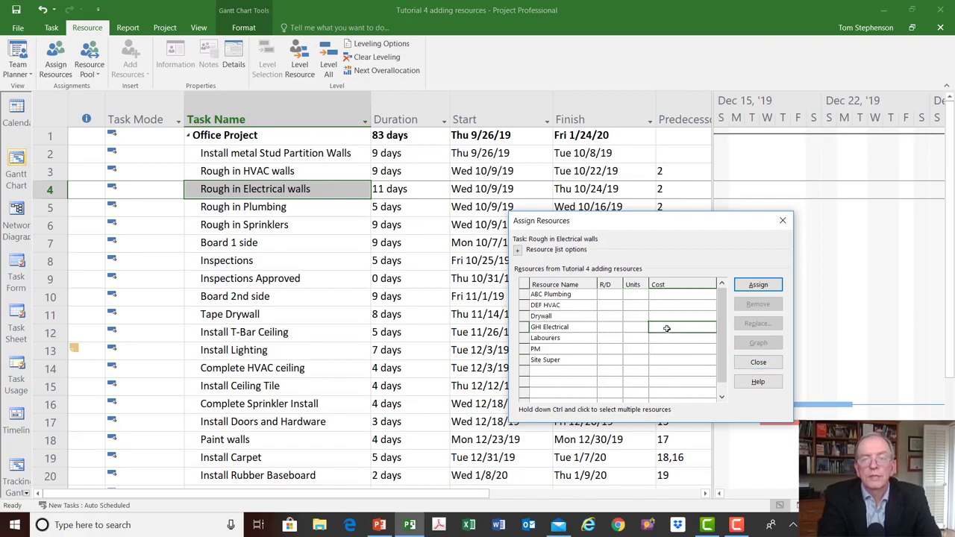
pyautogui.write('20000')
pyautogui.click(749, 285)
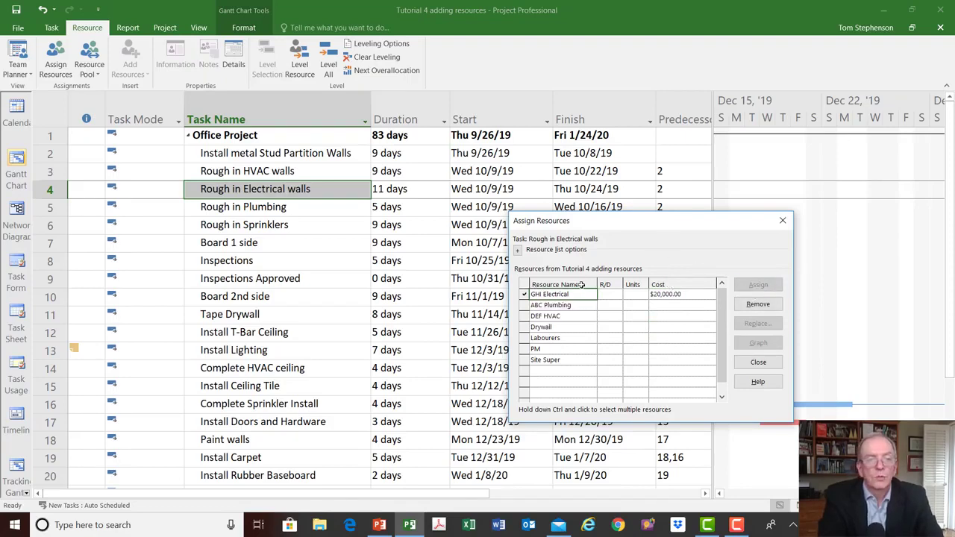
# Assign the DEF HVAC resource to the Complete HVAC ceiling task with a cost of $20,000.
pyautogui.click(297, 368)
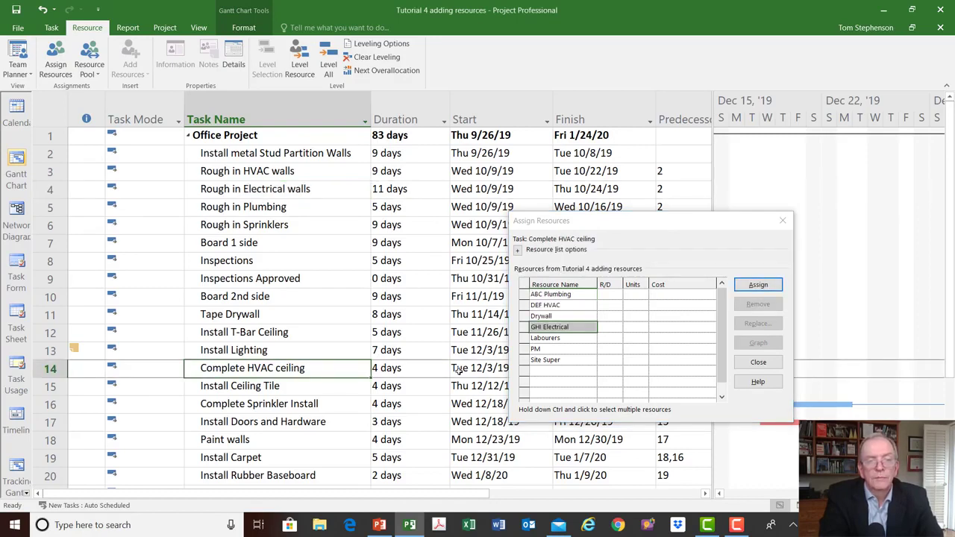
pyautogui.click(661, 306)
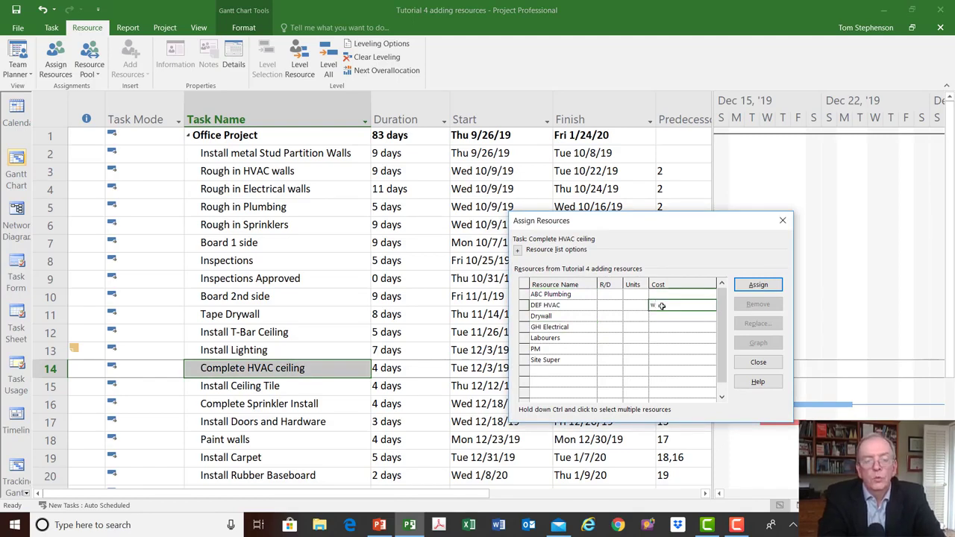
pyautogui.press('BackSpace')
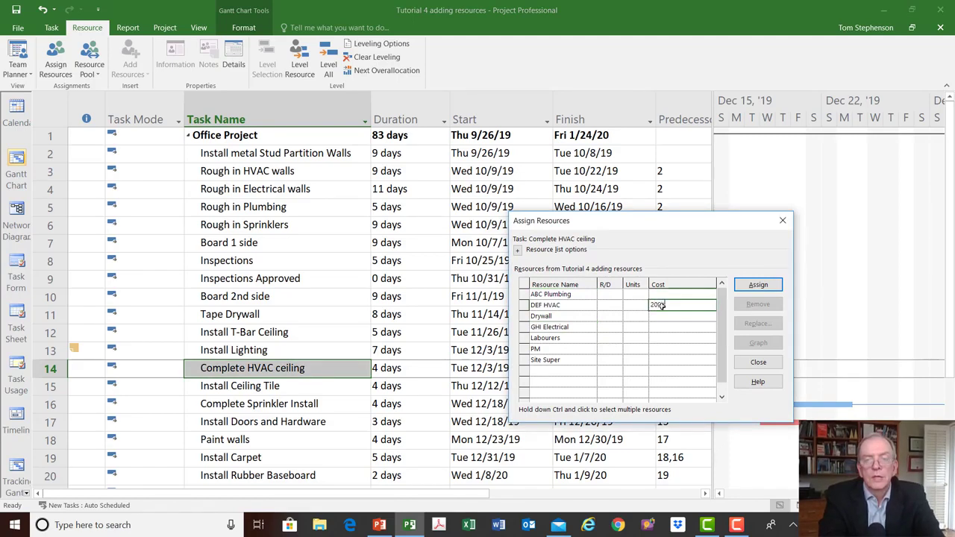
pyautogui.click(768, 284)
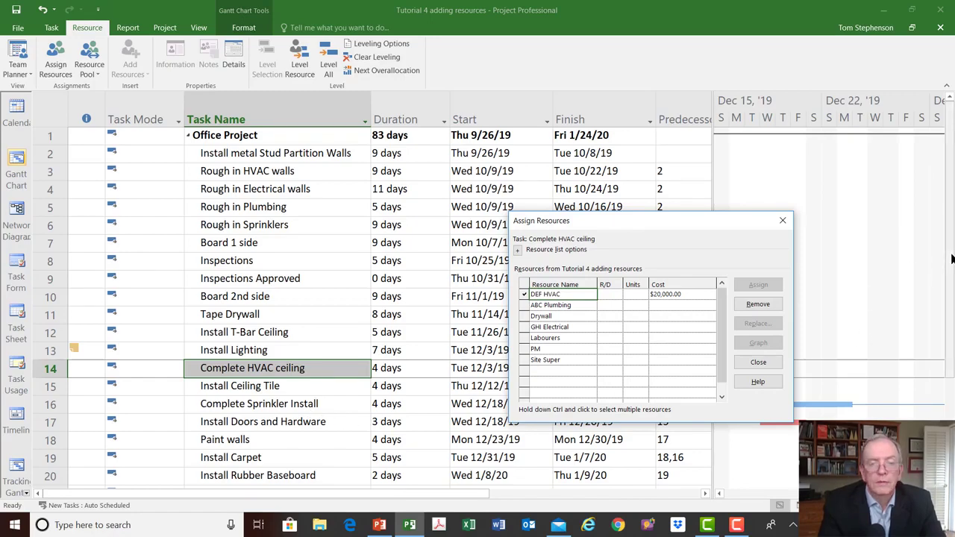
# Assign the GHI Electrical resource to the Install Finish Electrical task with a cost of $20,000.
pyautogui.moveTo(950, 260); pyautogui.dragTo(949, 283)
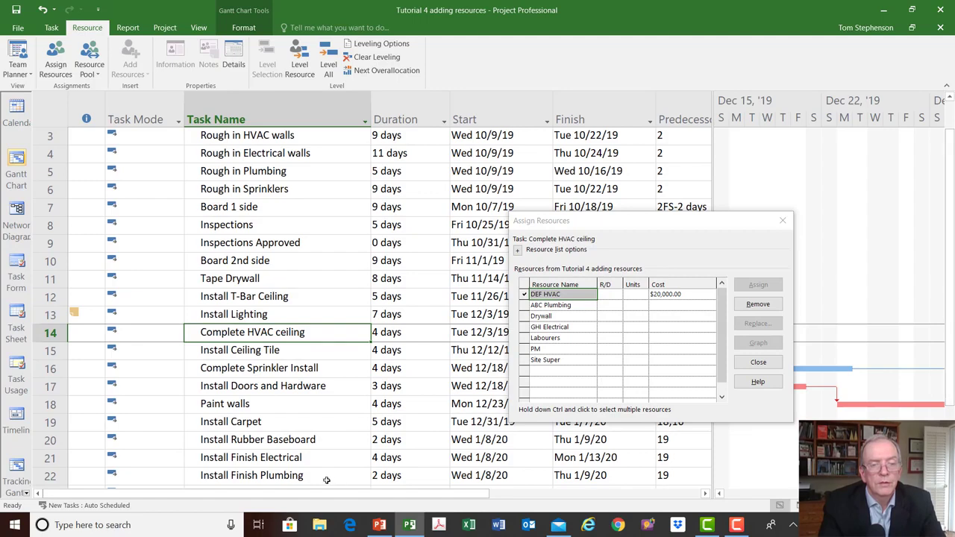
pyautogui.click(221, 463)
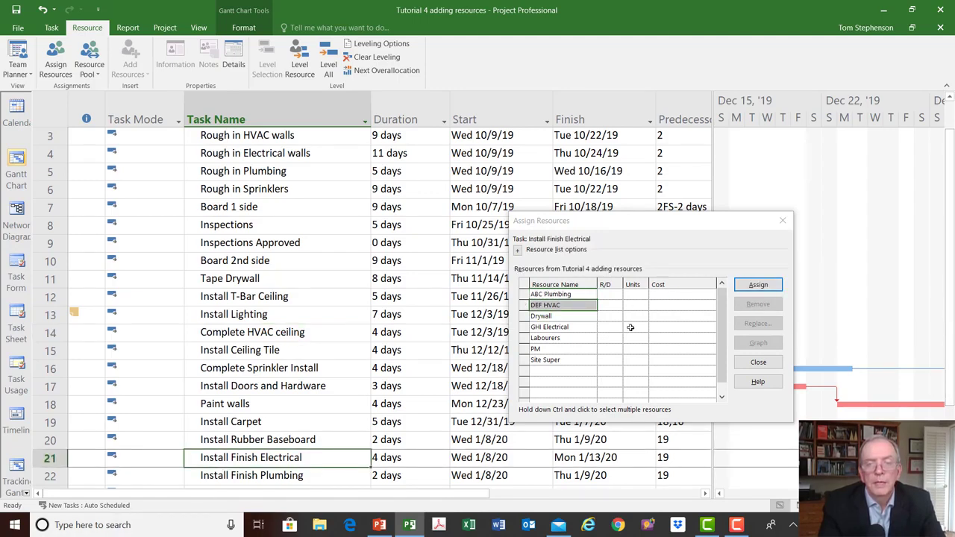
pyautogui.click(658, 327)
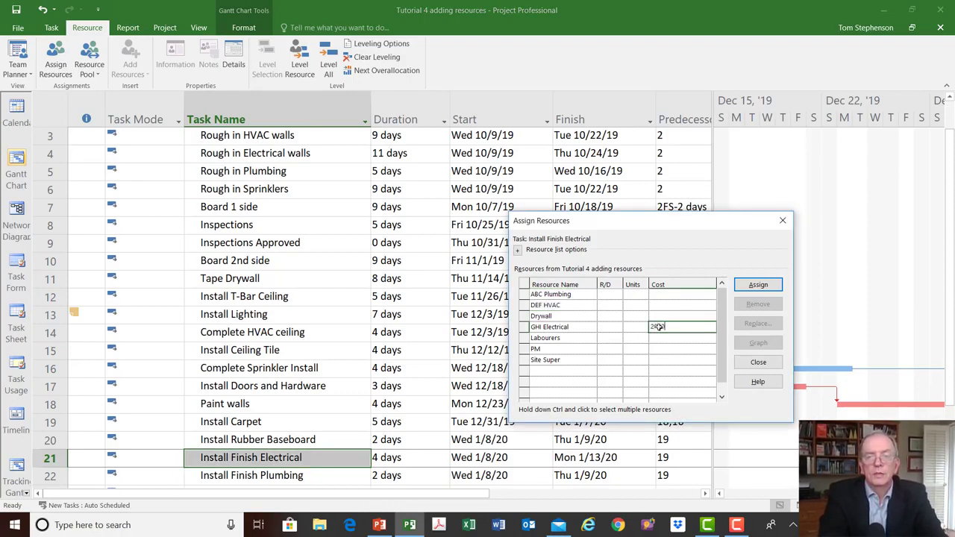
pyautogui.click(751, 290)
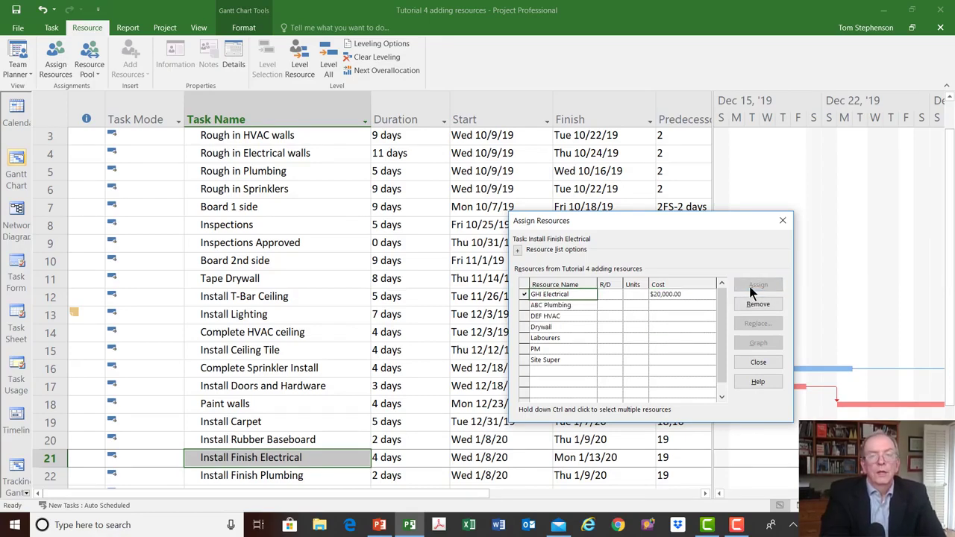
# Assign the ABC Plumbing resource to the Rough in Plumbing task with a cost of $15,000.
pyautogui.moveTo(710, 224)
pyautogui.mouseDown()
pyautogui.moveTo(688, 221)
pyautogui.moveTo(707, 227)
pyautogui.mouseUp()
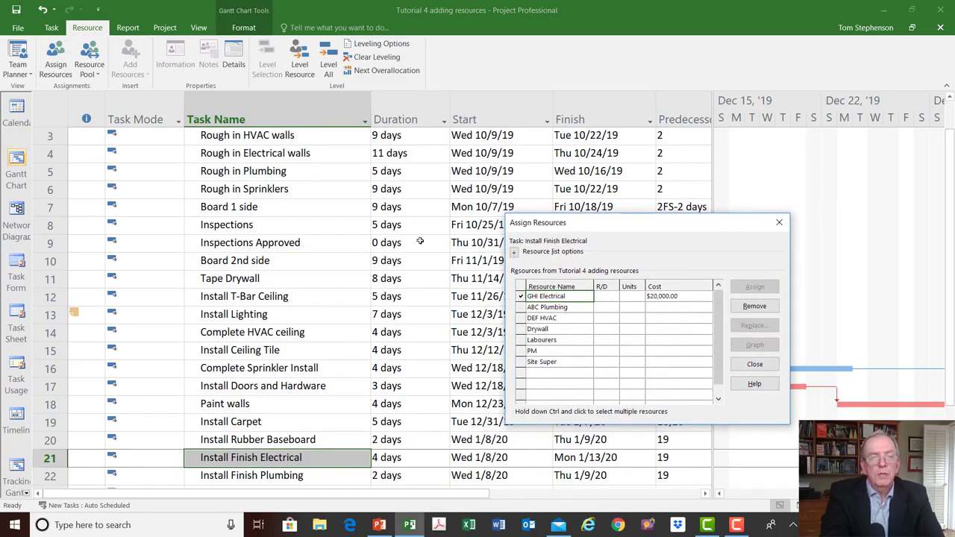
pyautogui.click(312, 171)
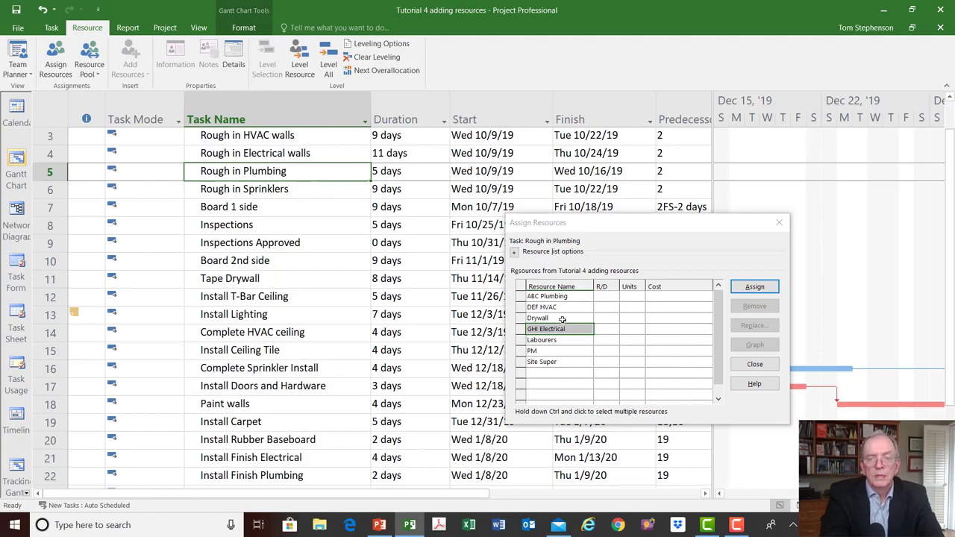
pyautogui.click(667, 300)
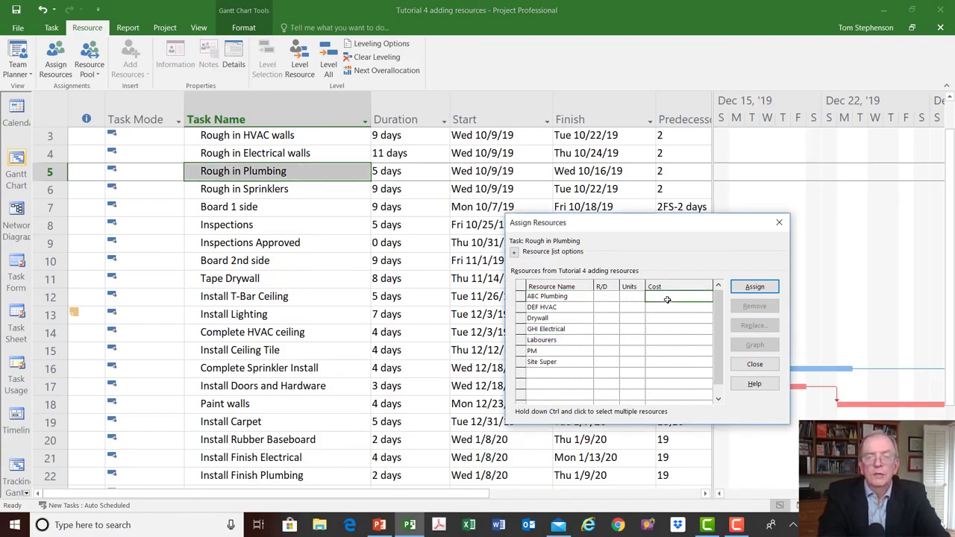
pyautogui.write('15000')
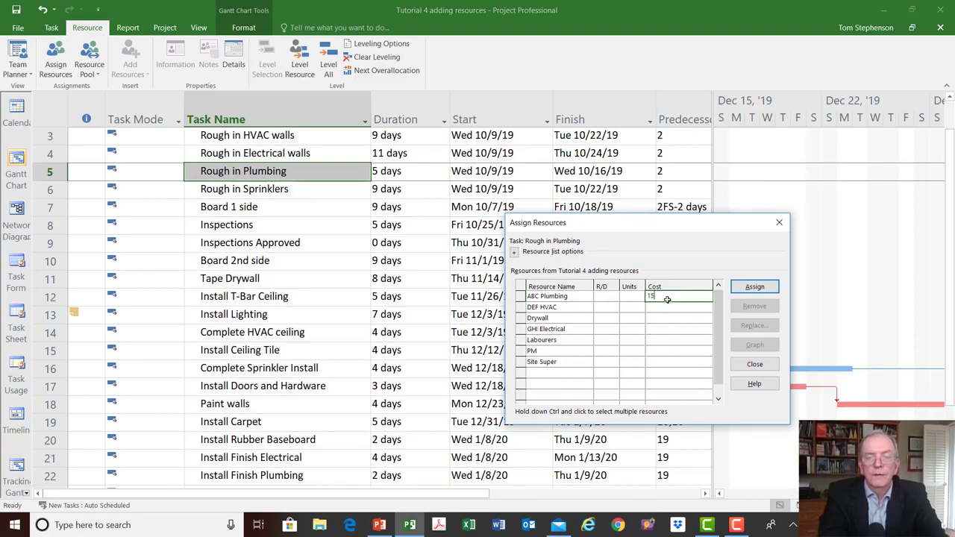
pyautogui.click(746, 288)
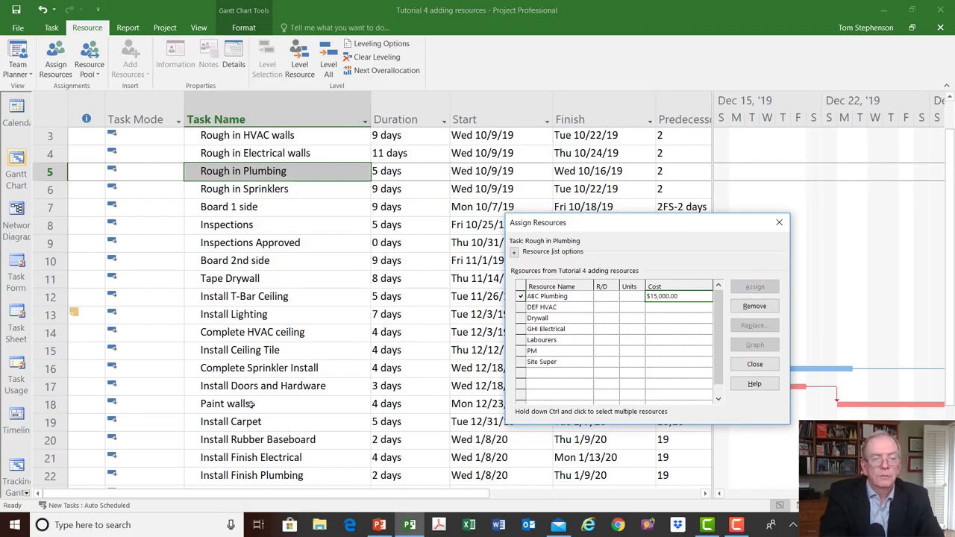
# Assign the ABC Plumbing resource to Install Finish Plumbing with a cost of $15,000, and close the Assign Resources dialog.
pyautogui.click(290, 474)
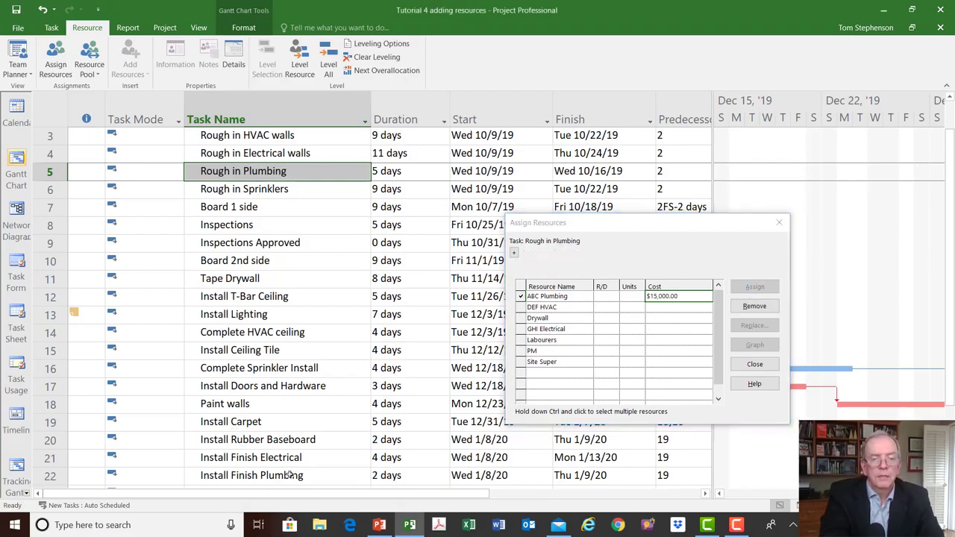
pyautogui.click(662, 295)
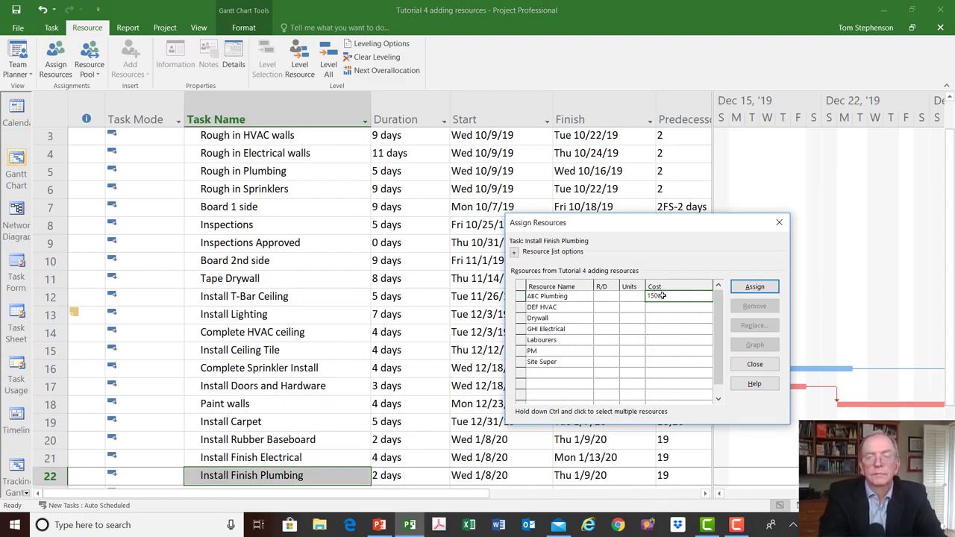
pyautogui.write('15000')
pyautogui.click(764, 286)
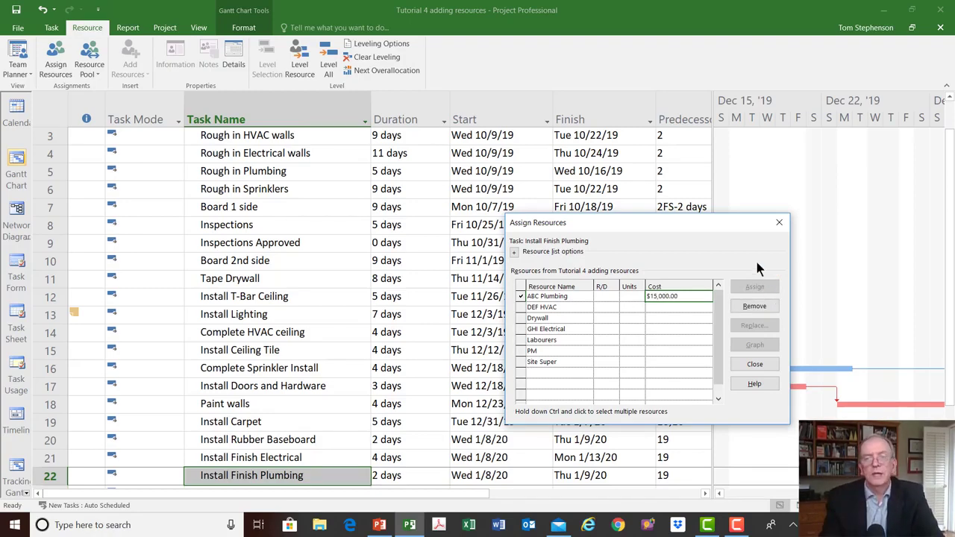
pyautogui.click(778, 224)
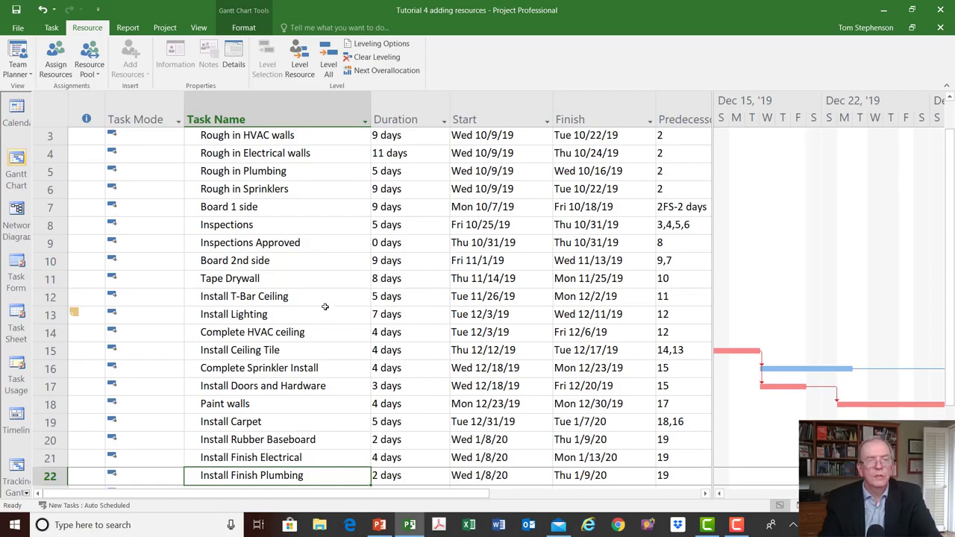
# Open the Assign Resources dialog for the Board 1 side task, clear of the task names, and select the Labourers' units value.
pyautogui.click(249, 207)
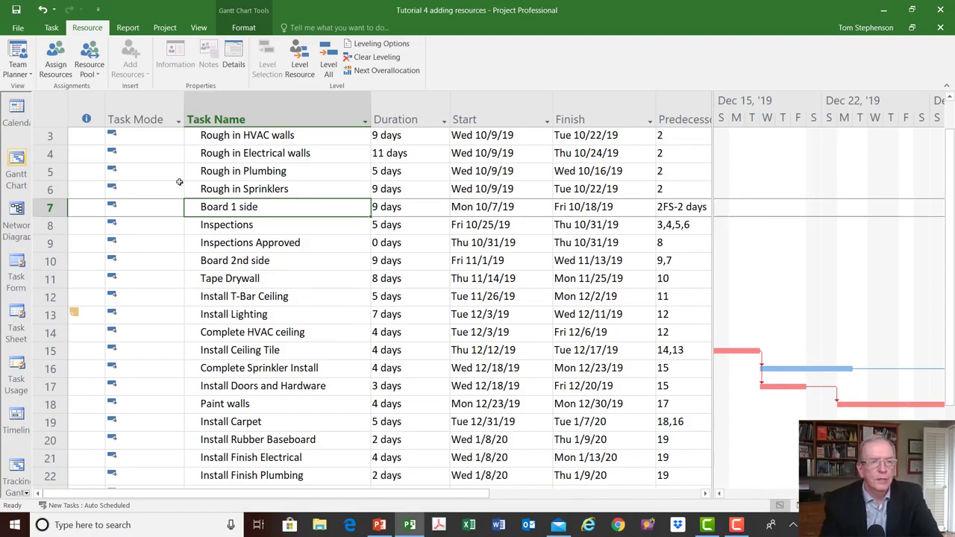
pyautogui.click(59, 67)
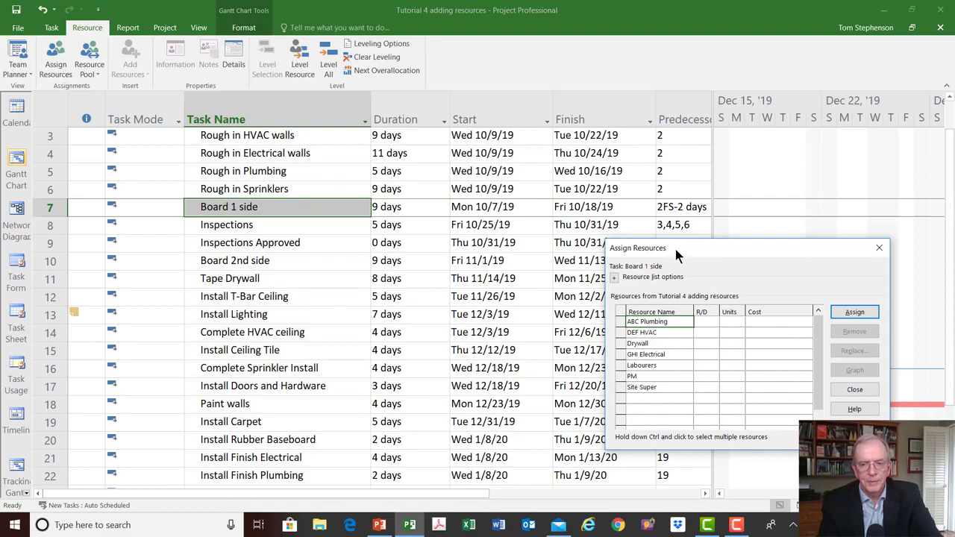
pyautogui.moveTo(675, 249); pyautogui.dragTo(517, 274)
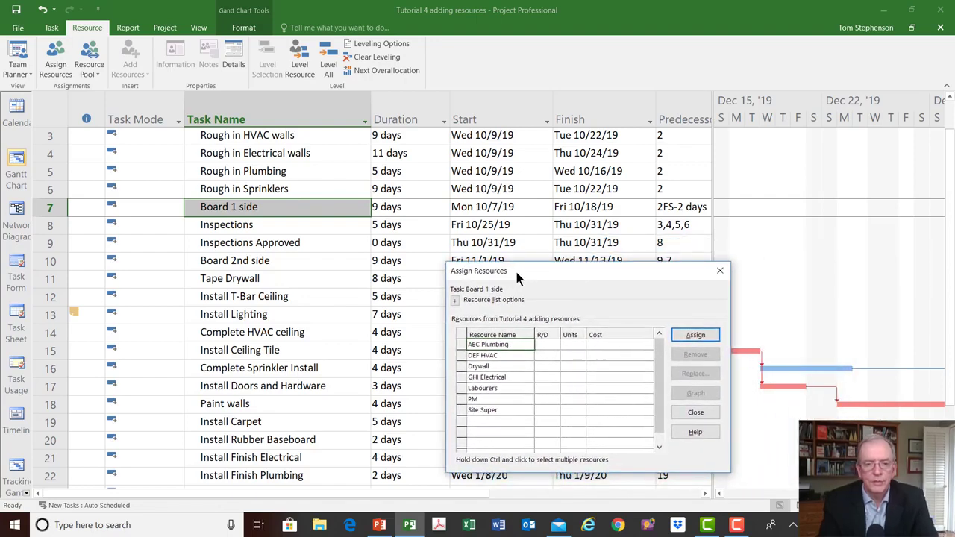
pyautogui.click(603, 388)
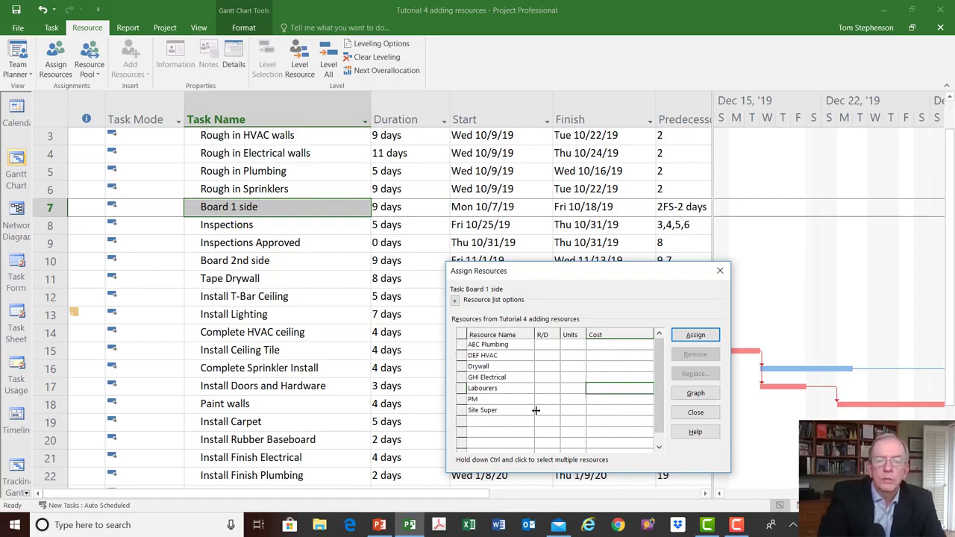
pyautogui.click(576, 387)
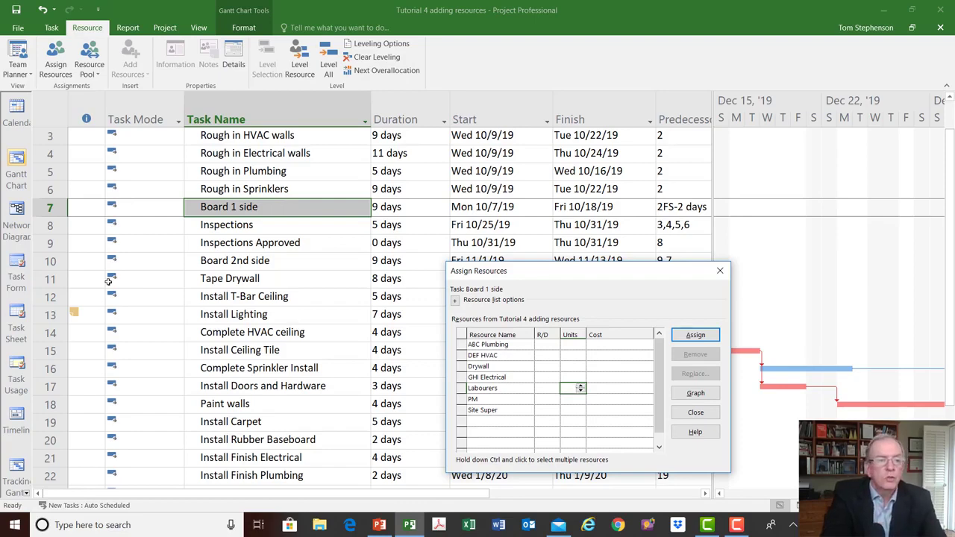
# Open the Resource Sheet and examine the maximum units and the ABC Plumbing resource's details.
pyautogui.click(26, 494)
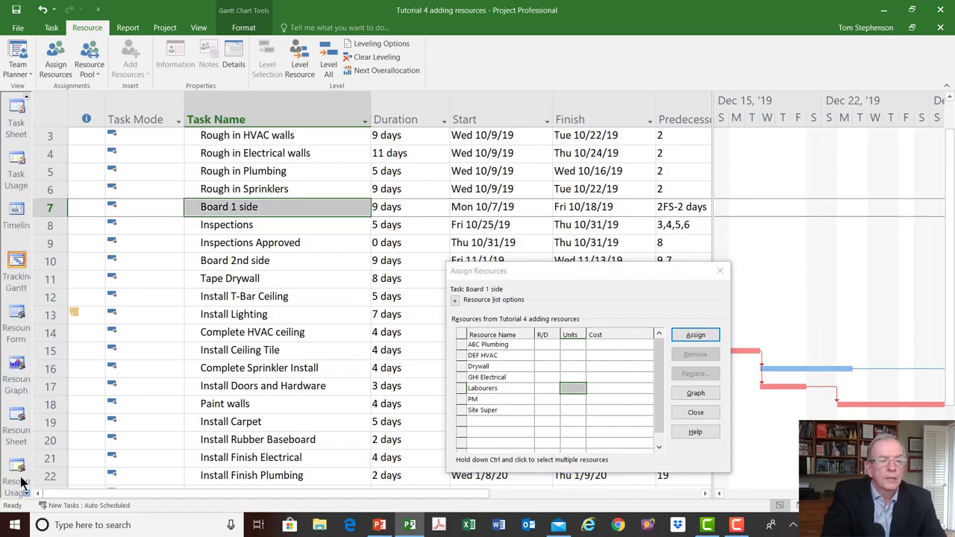
pyautogui.click(17, 420)
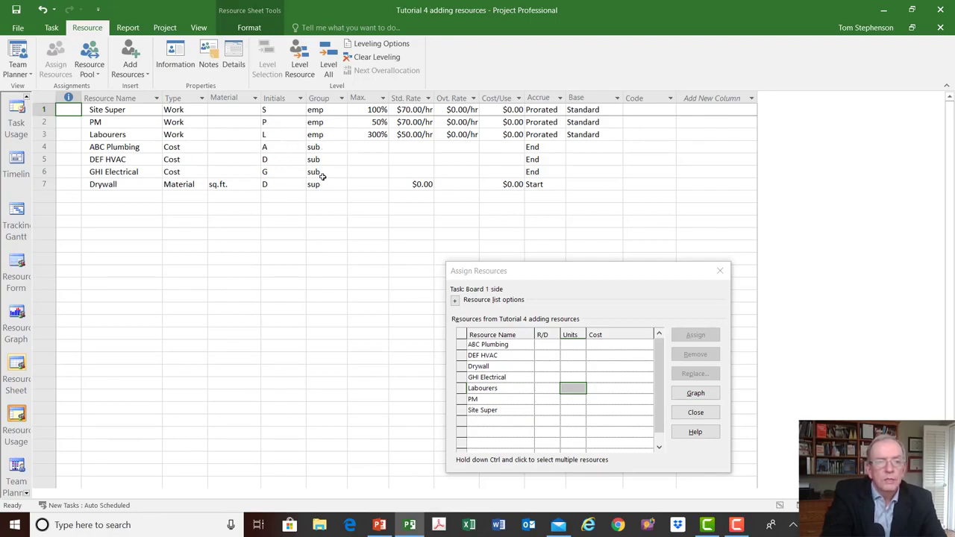
pyautogui.doubleClick(367, 146)
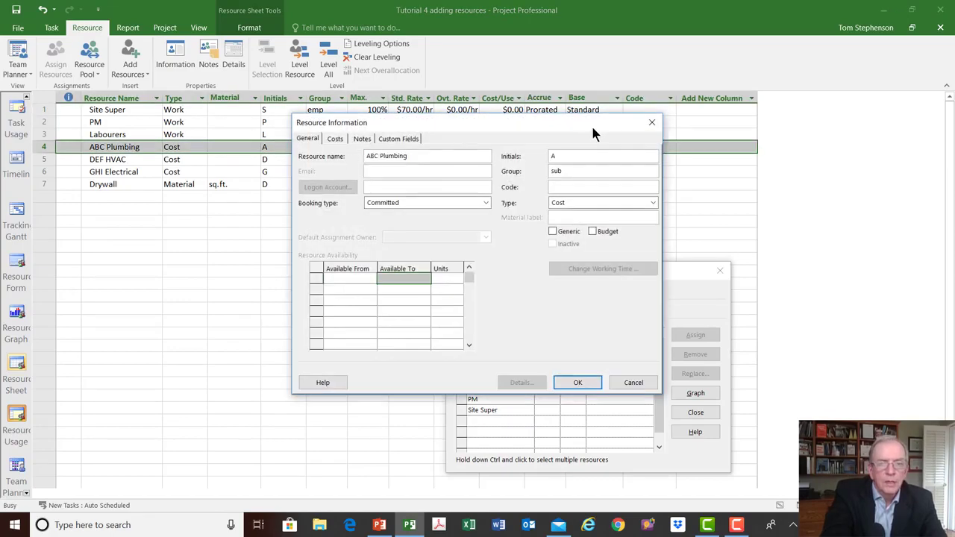
pyautogui.click(651, 124)
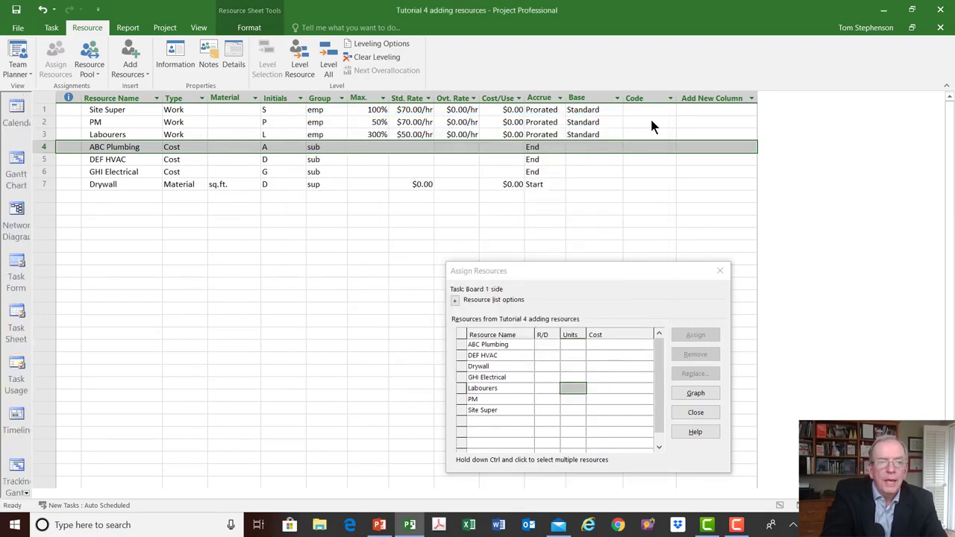
pyautogui.click(369, 150)
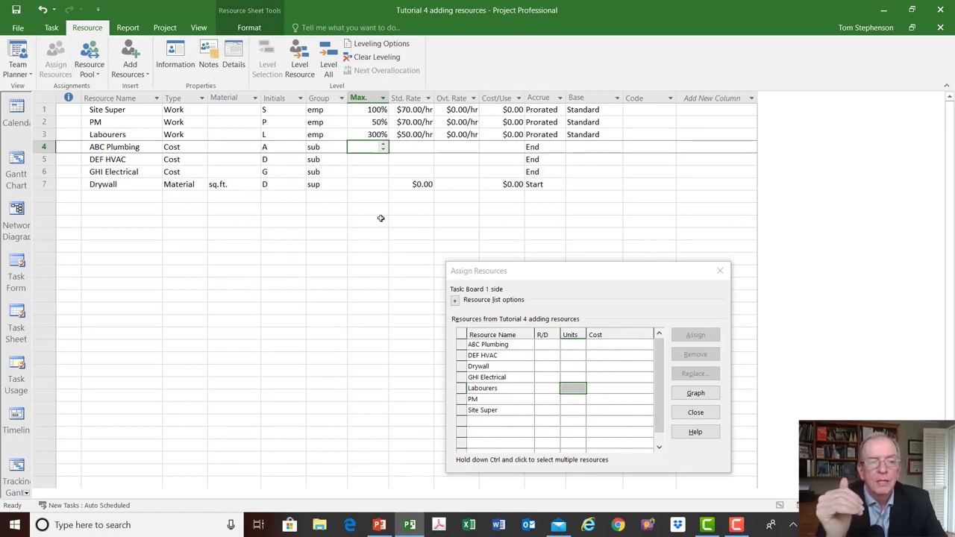
# Set the Drywall material resource's standard rate to $0.50 per sq.ft.
pyautogui.click(416, 187)
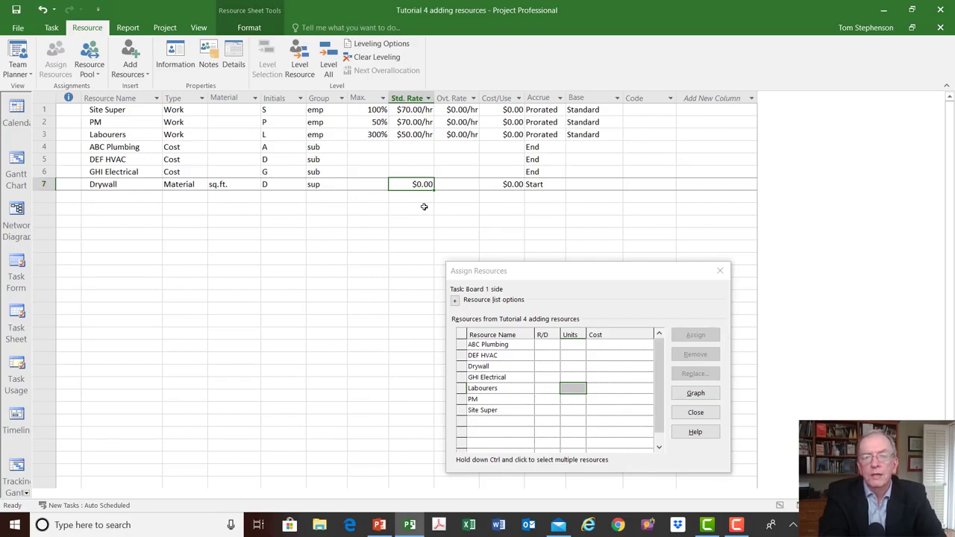
pyautogui.write('.')
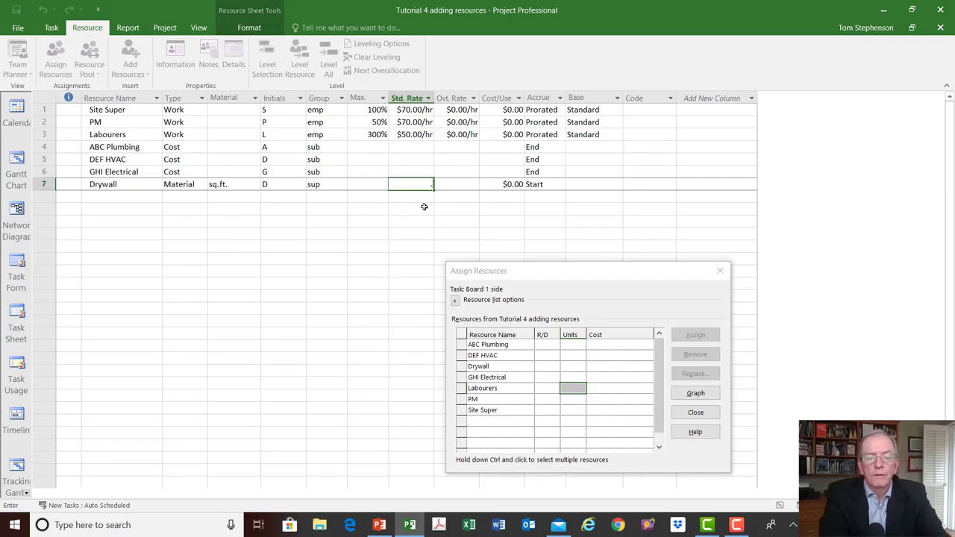
pyautogui.write('50')
pyautogui.press('Return')
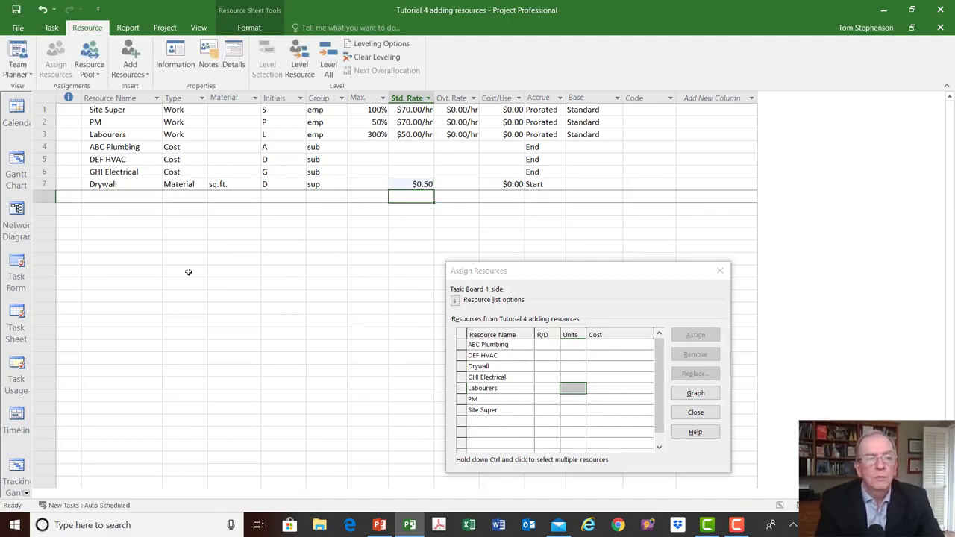
# Return to the Gantt Chart and assign the Labourers to the Board 1 side task at 100% units.
pyautogui.click(8, 237)
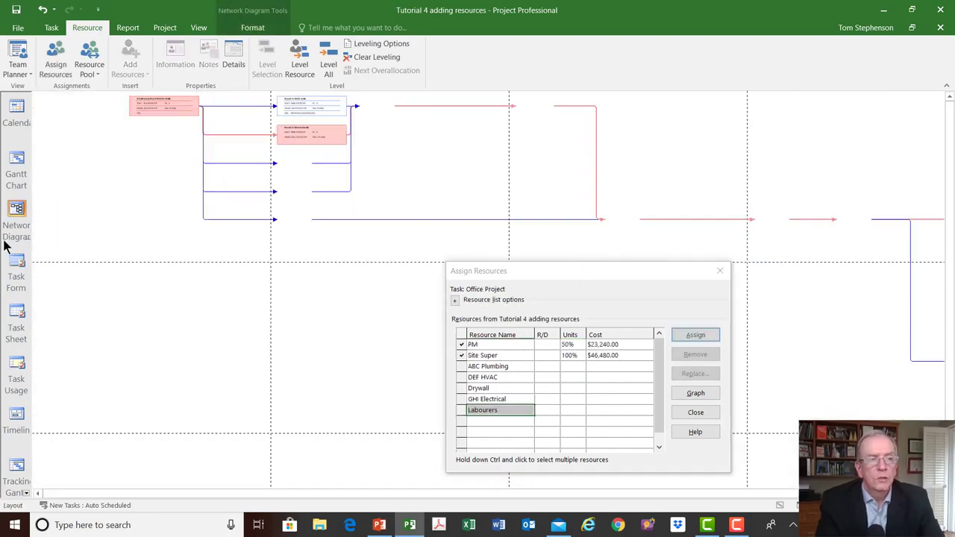
pyautogui.click(22, 125)
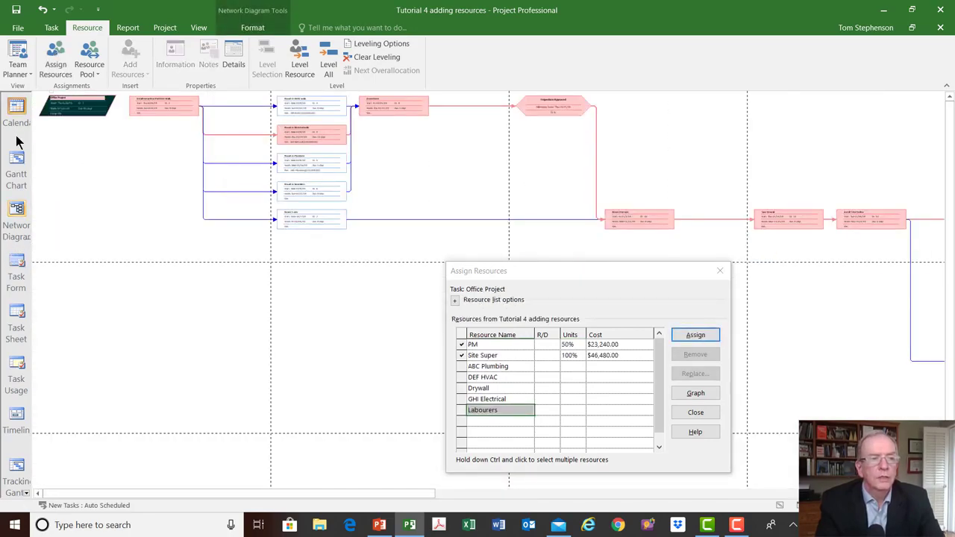
pyautogui.click(16, 173)
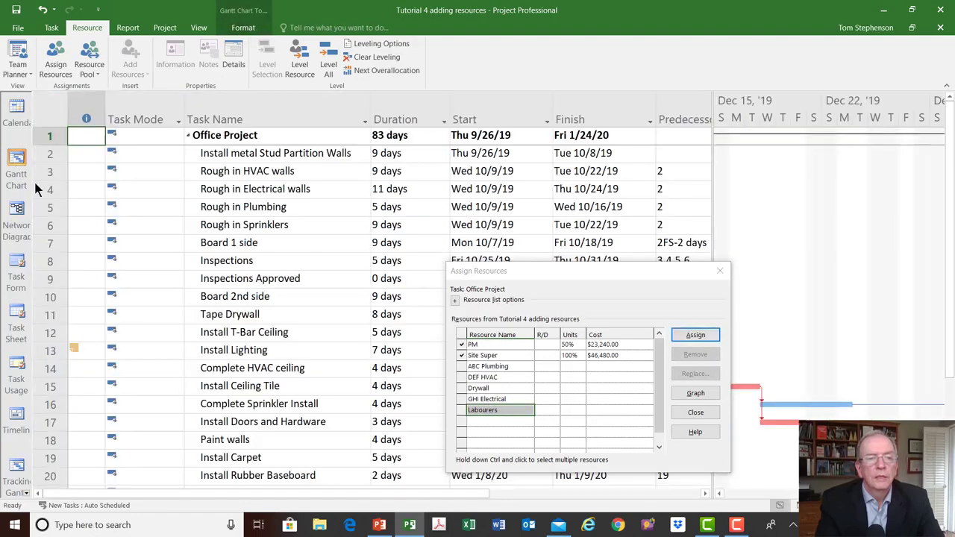
pyautogui.moveTo(506, 266); pyautogui.dragTo(488, 269)
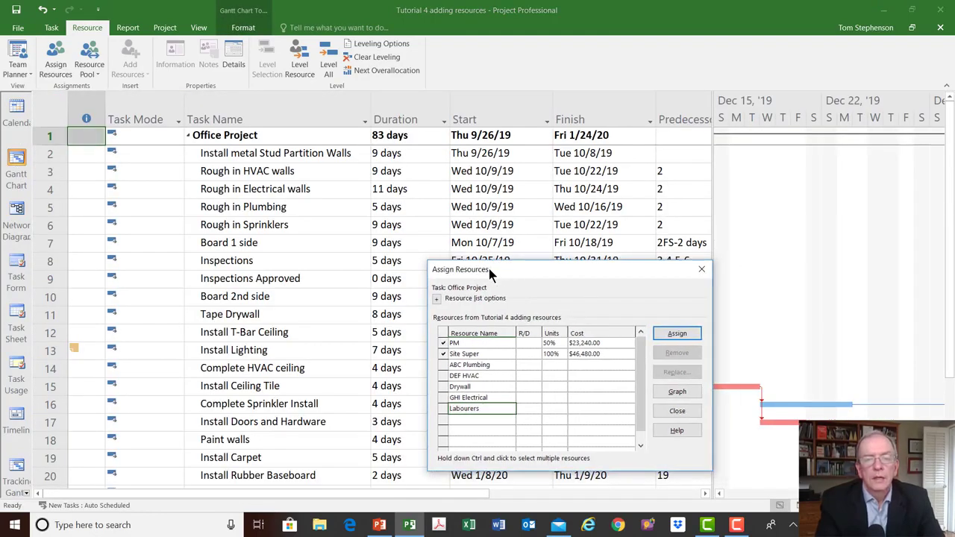
pyautogui.click(288, 249)
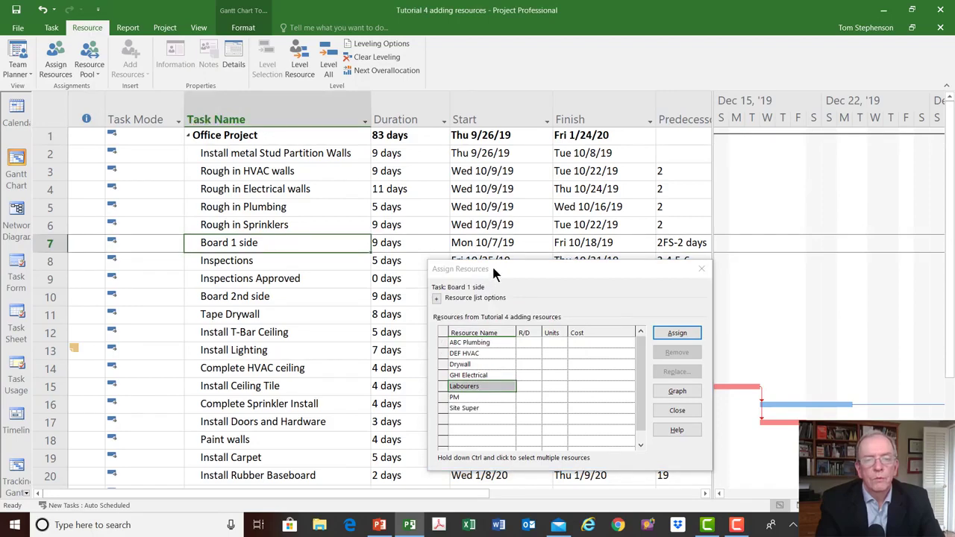
pyautogui.moveTo(492, 273); pyautogui.dragTo(440, 282)
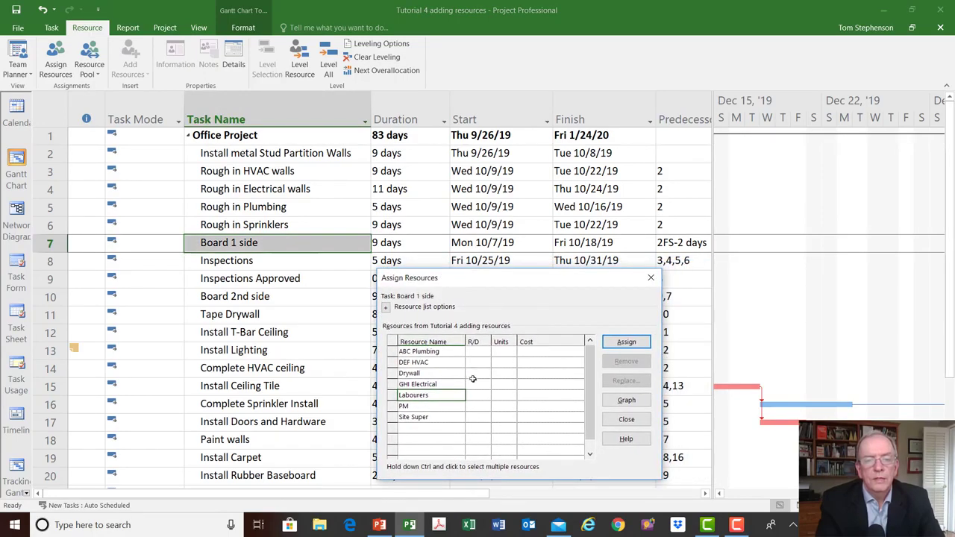
pyautogui.click(502, 395)
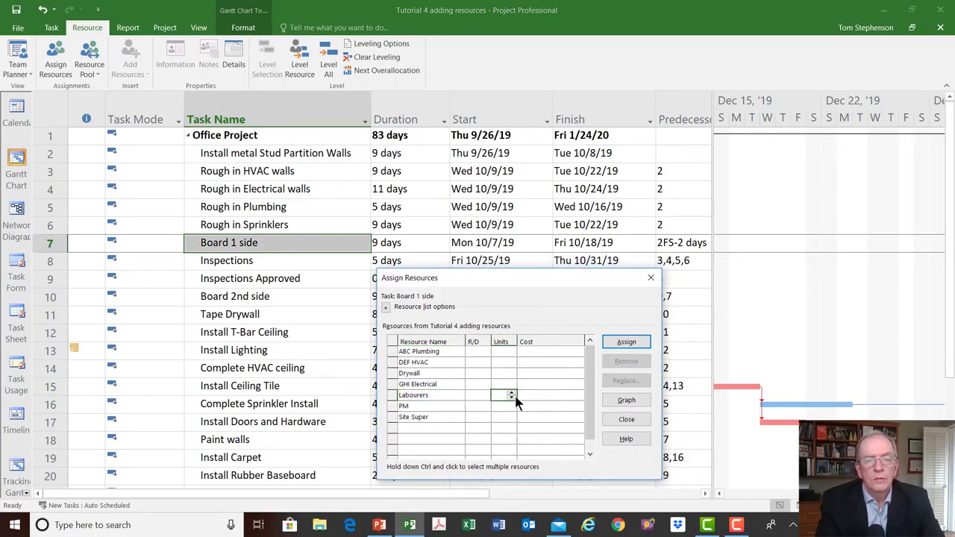
pyautogui.click(511, 393)
pyautogui.click(614, 342)
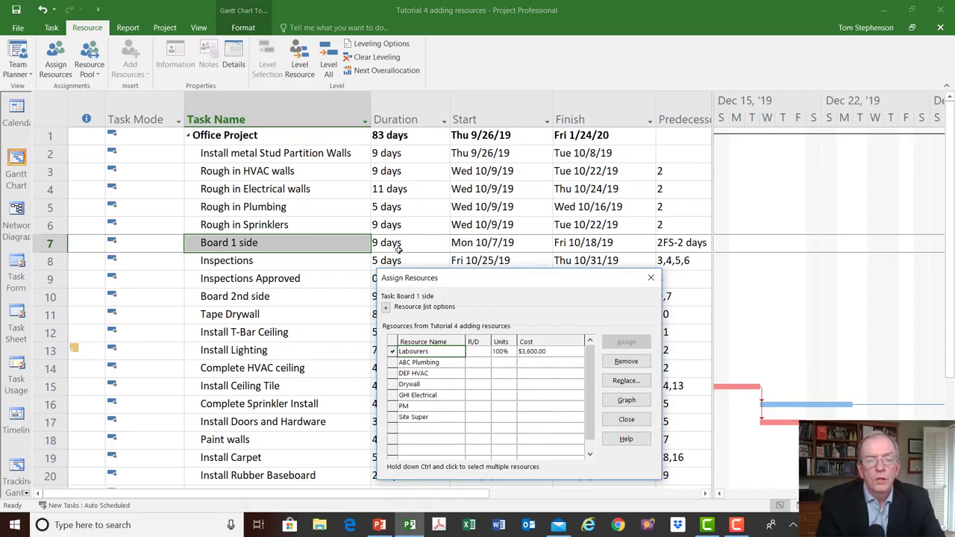
pyautogui.doubleClick(502, 366)
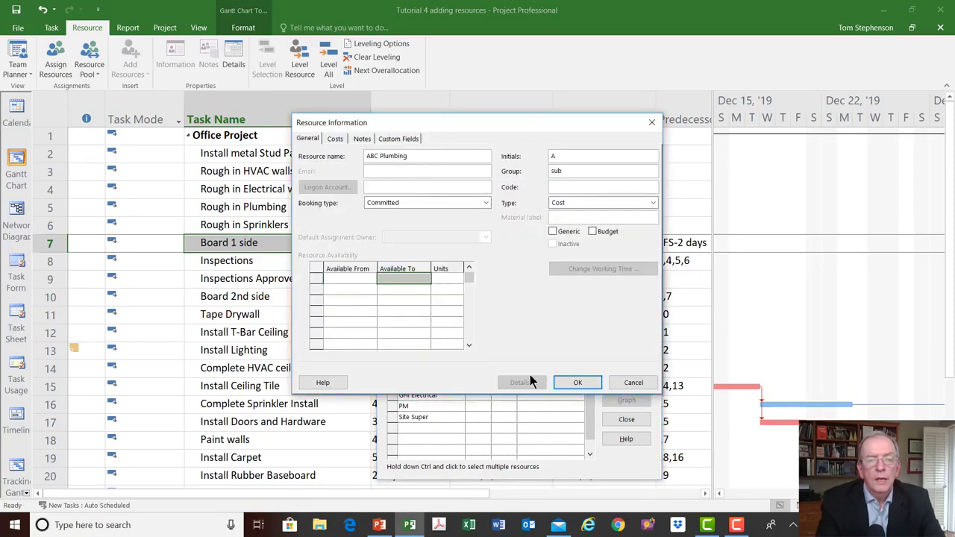
pyautogui.click(635, 385)
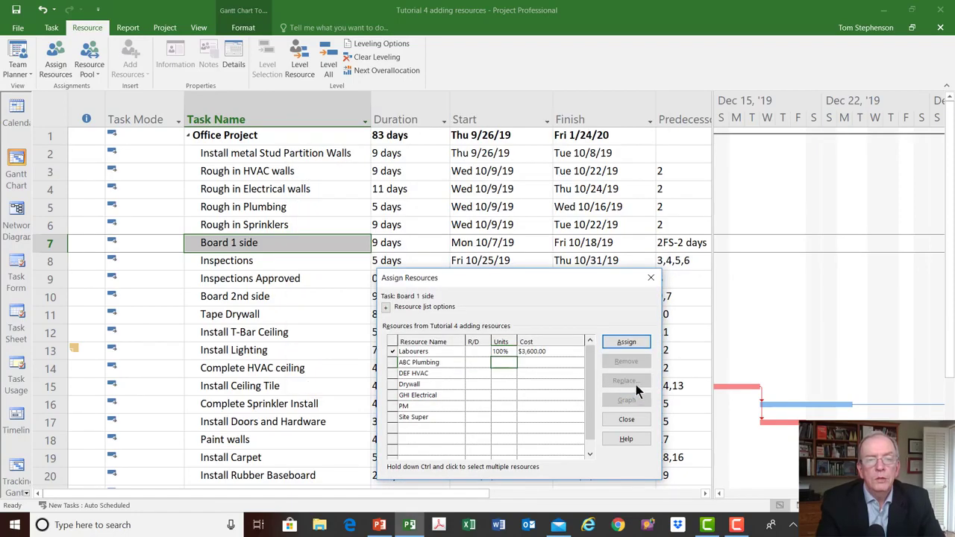
# Assign the Labourers to the Board 2nd side task at 100% units.
pyautogui.click(261, 295)
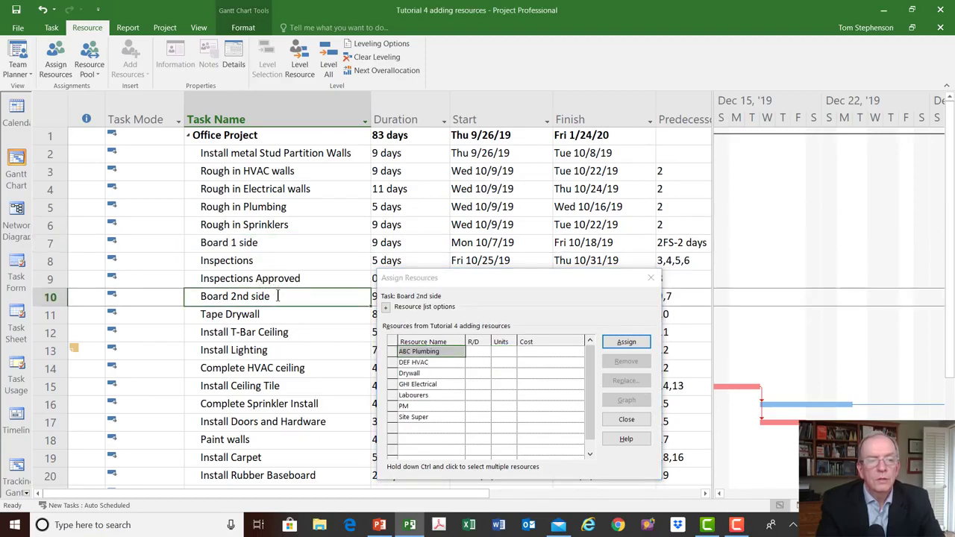
pyautogui.click(411, 395)
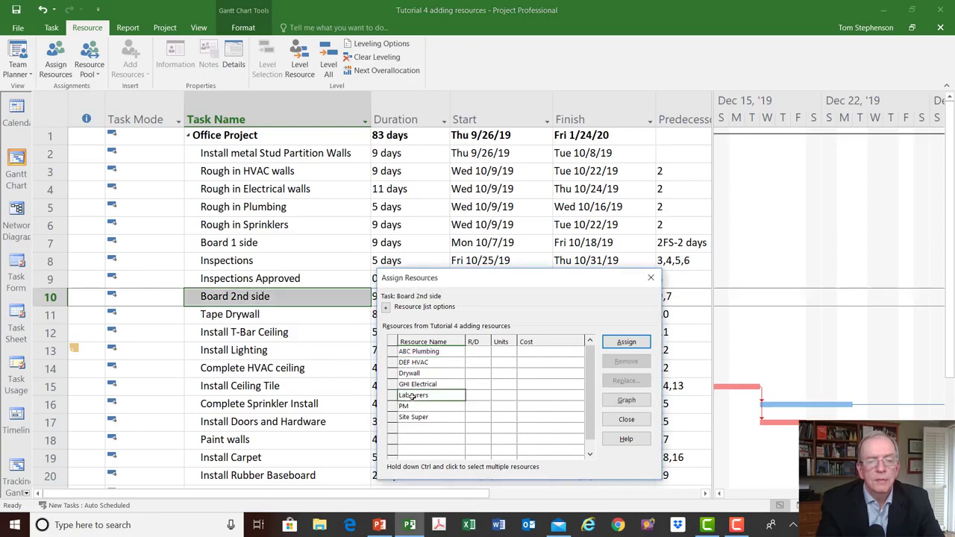
pyautogui.click(499, 396)
pyautogui.click(511, 395)
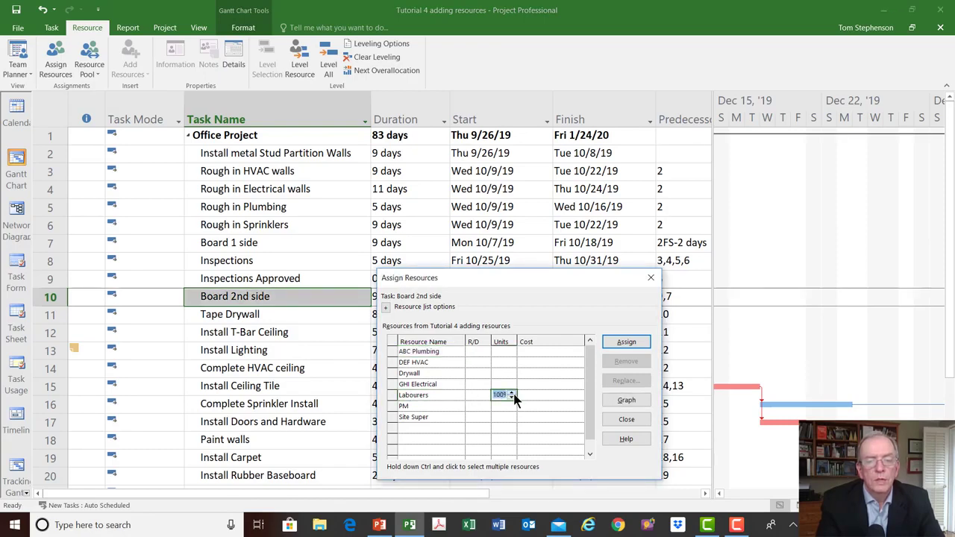
pyautogui.click(609, 340)
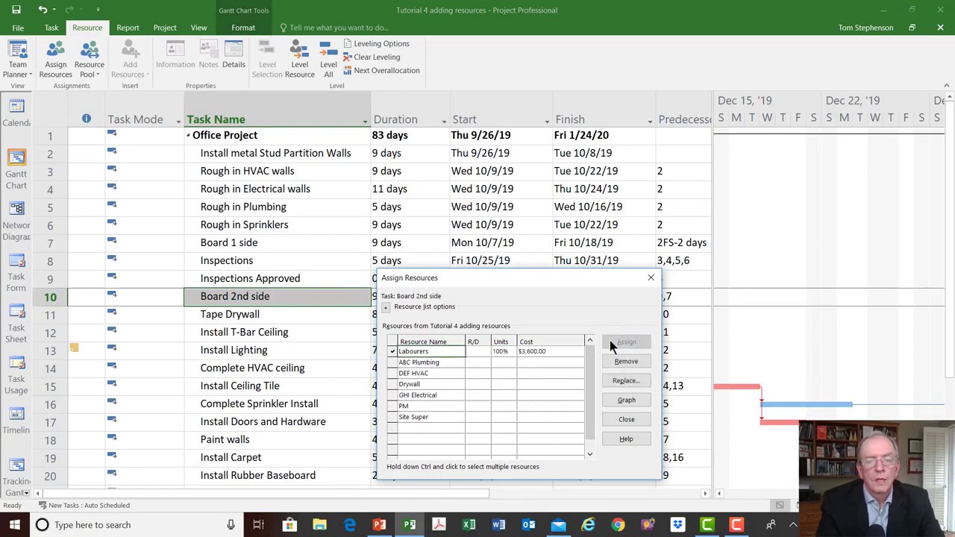
# Move the Assign Resources dialog clear of the task rows and set the Labourers' units on Board 1 side to 200%.
pyautogui.moveTo(442, 276); pyautogui.dragTo(440, 323)
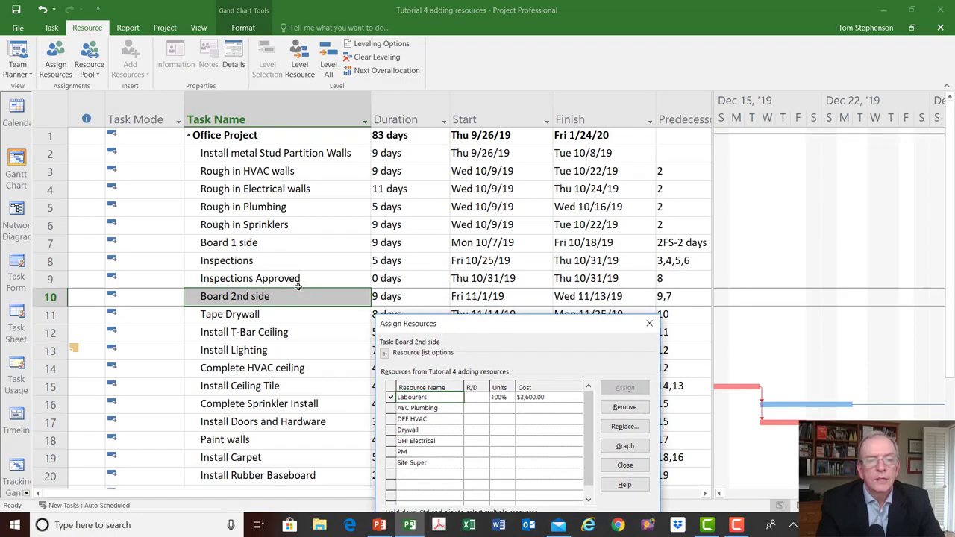
pyautogui.click(288, 249)
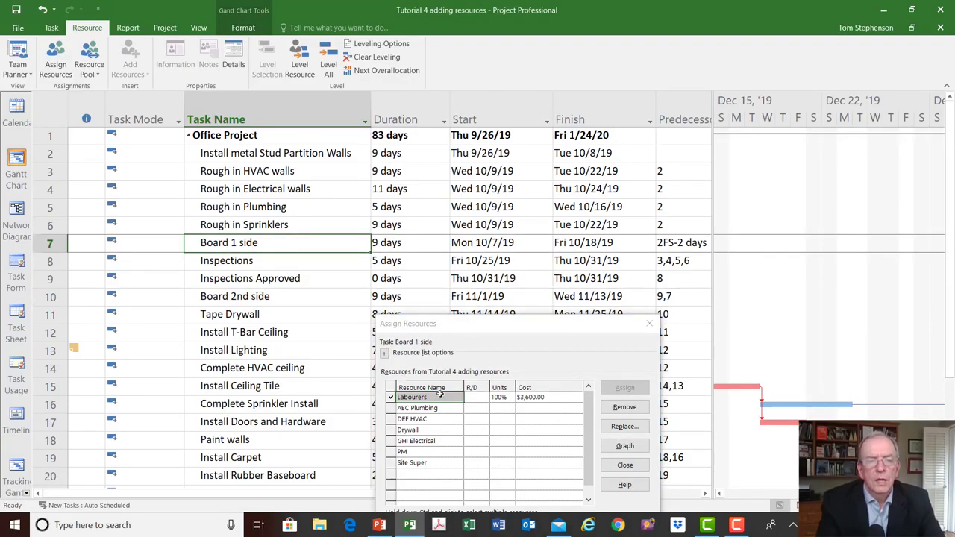
pyautogui.click(503, 398)
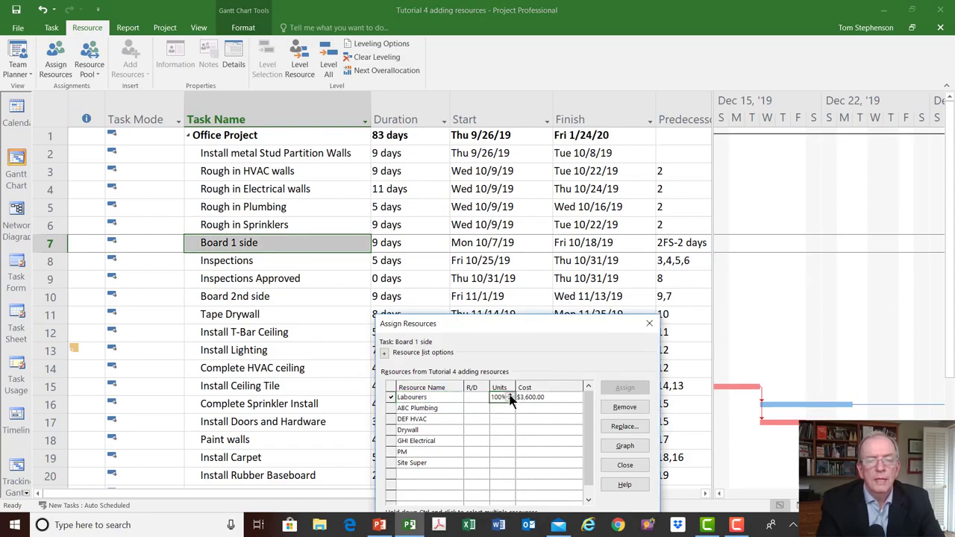
pyautogui.click(510, 395)
pyautogui.click(510, 396)
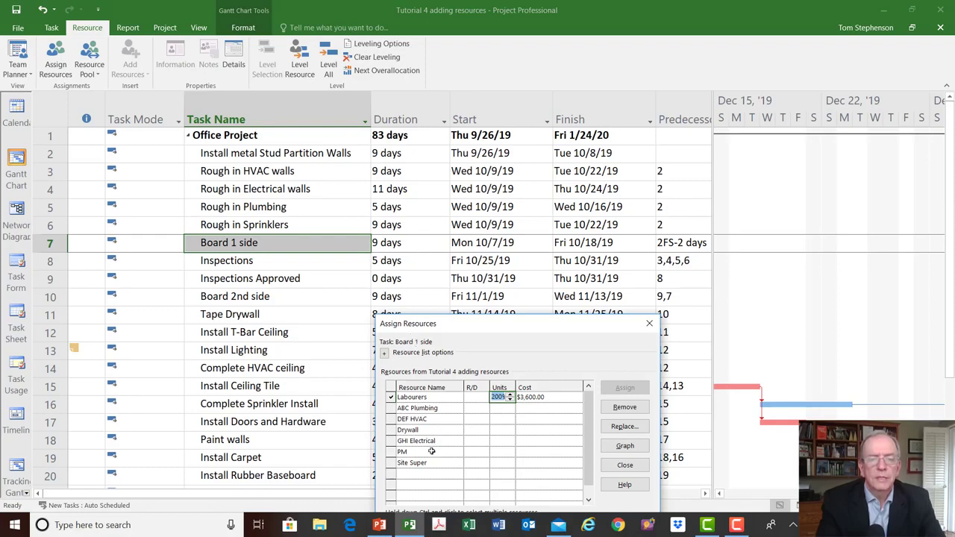
pyautogui.click(419, 475)
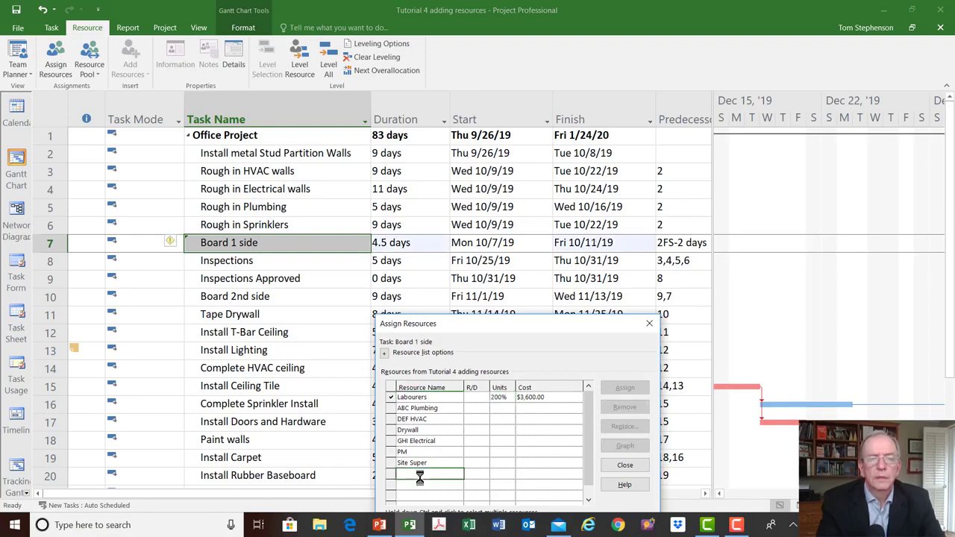
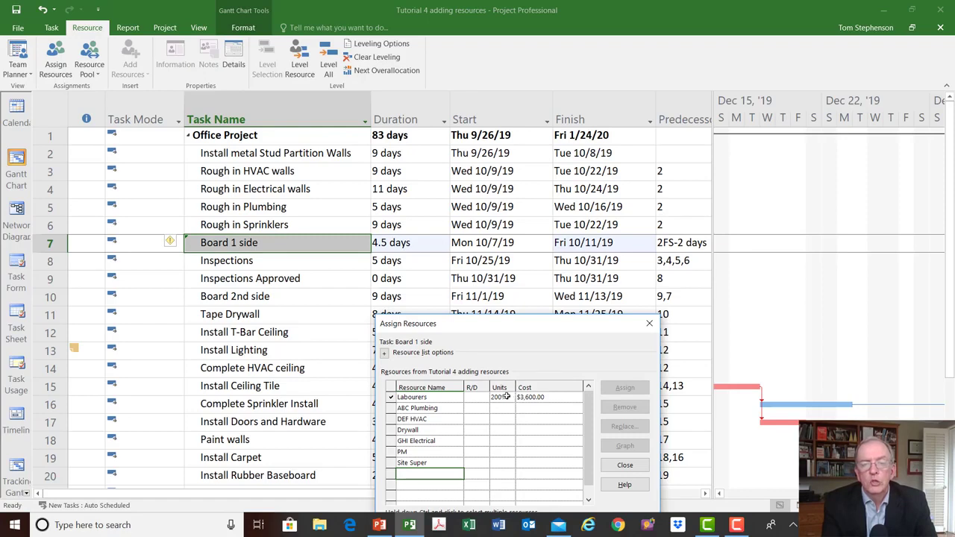
# Set the duration of the Board 1 side task to 9 days and reselect that task's duration.
pyautogui.click(410, 242)
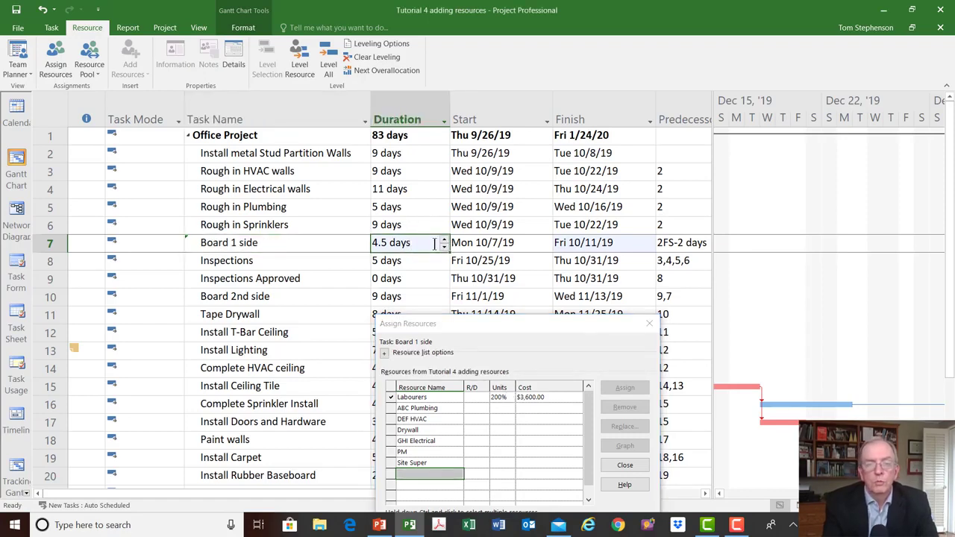
pyautogui.write('9')
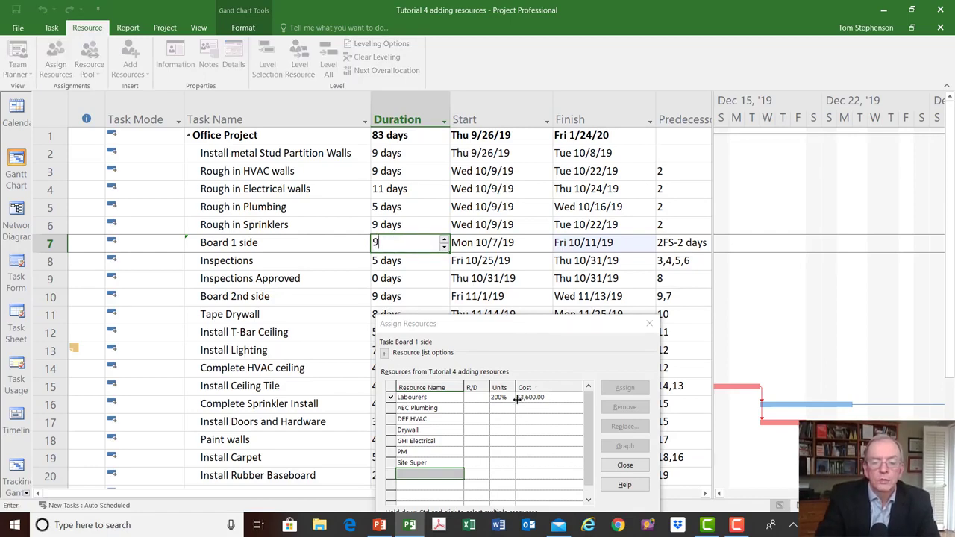
pyautogui.press('Escape')
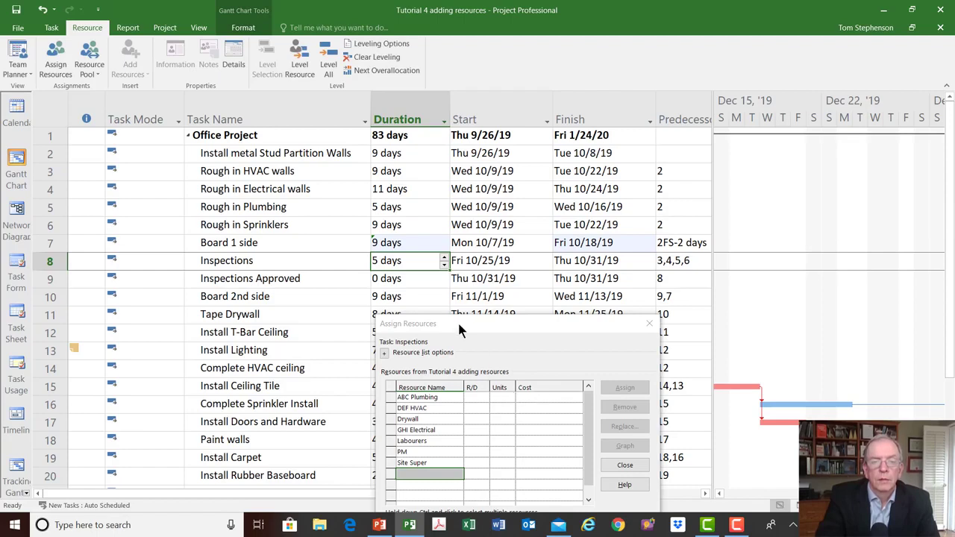
pyautogui.click(420, 240)
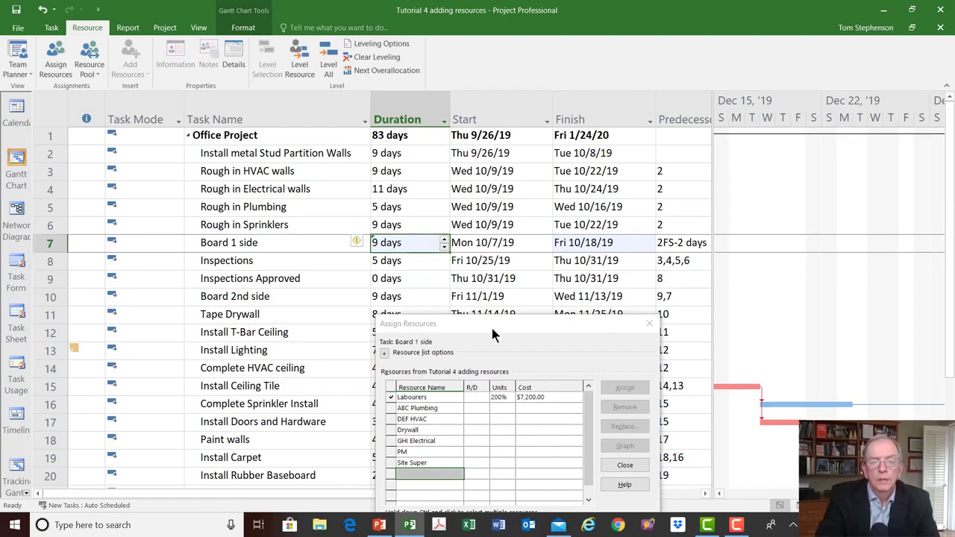
# Assign 10,000 sq.ft. of Drywall to the Board 1 side task and widen the Units column in the Assign Resources dialog.
pyautogui.click(306, 245)
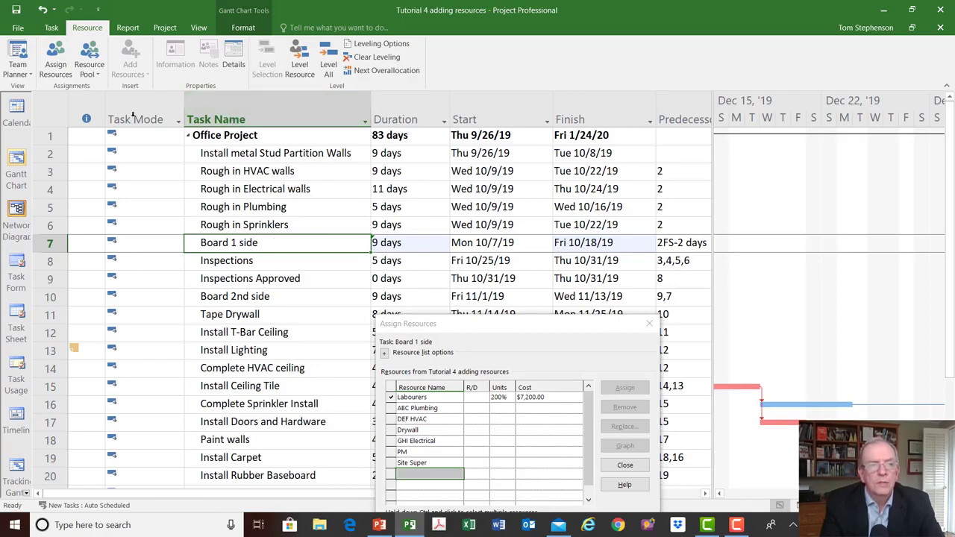
pyautogui.click(52, 29)
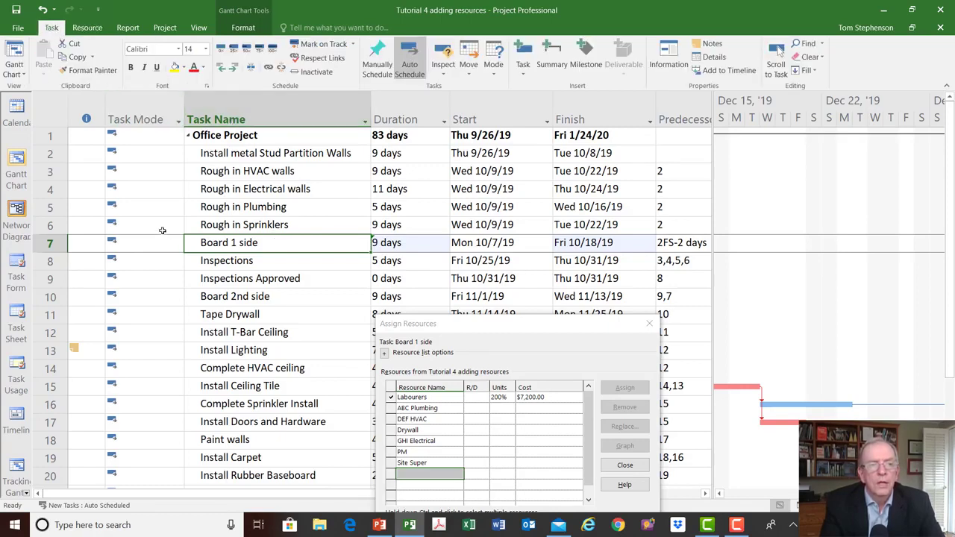
pyautogui.click(228, 250)
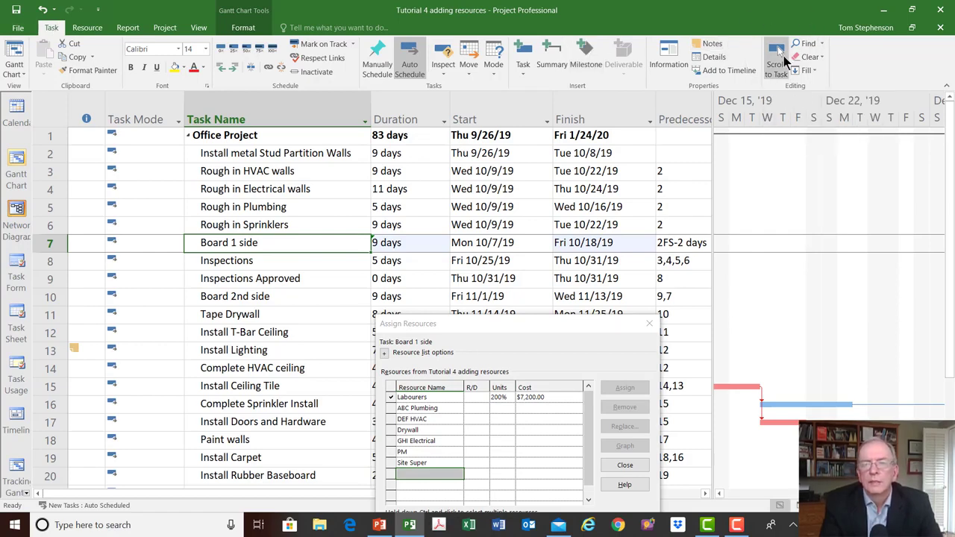
pyautogui.click(777, 52)
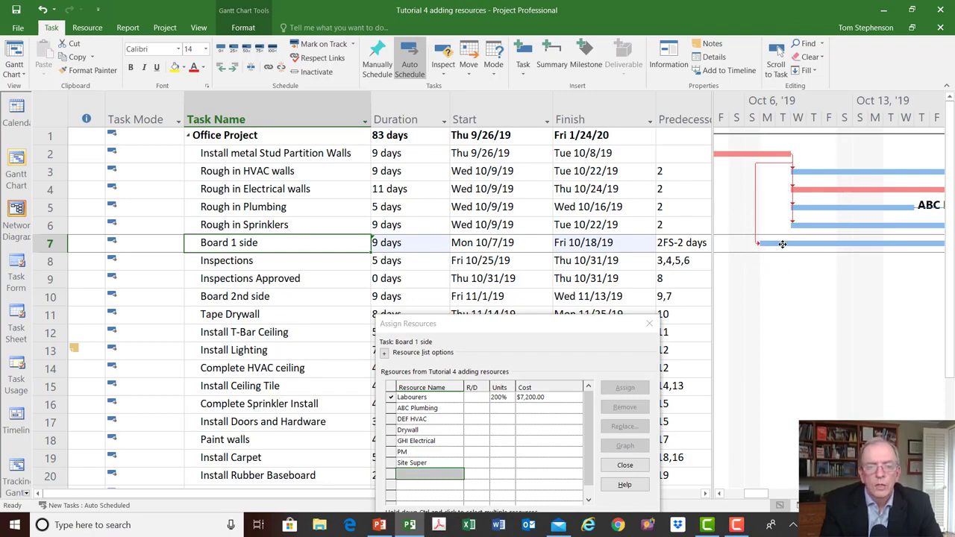
pyautogui.click(420, 430)
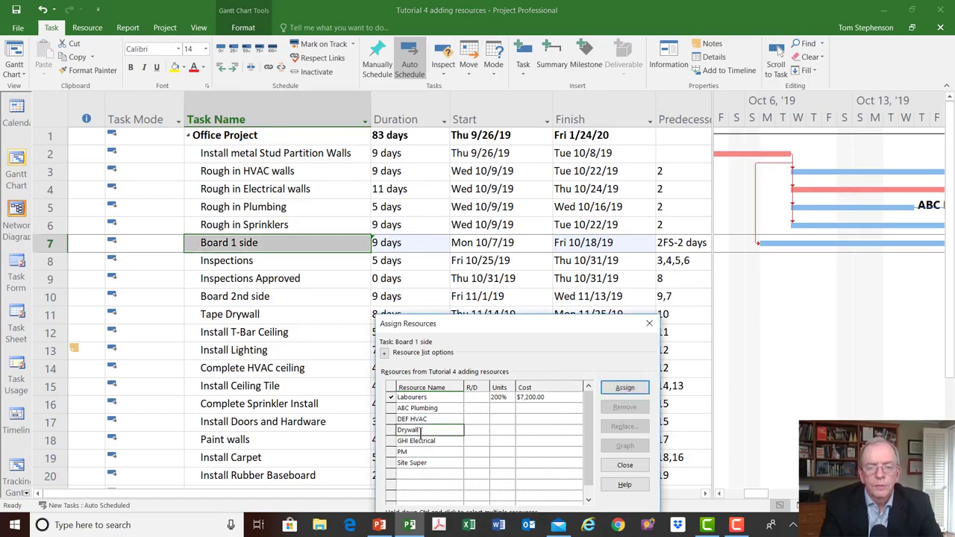
pyautogui.click(499, 432)
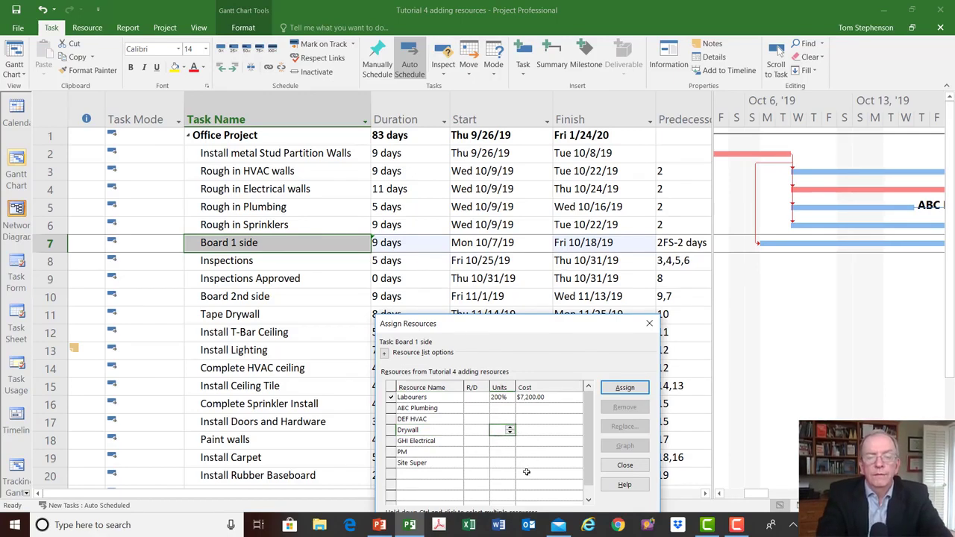
pyautogui.write('10')
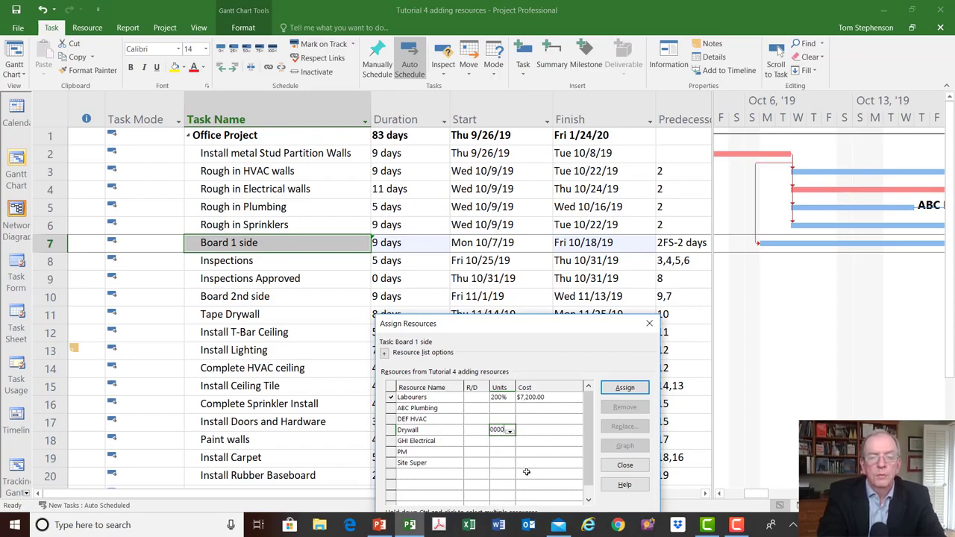
pyautogui.press('Return')
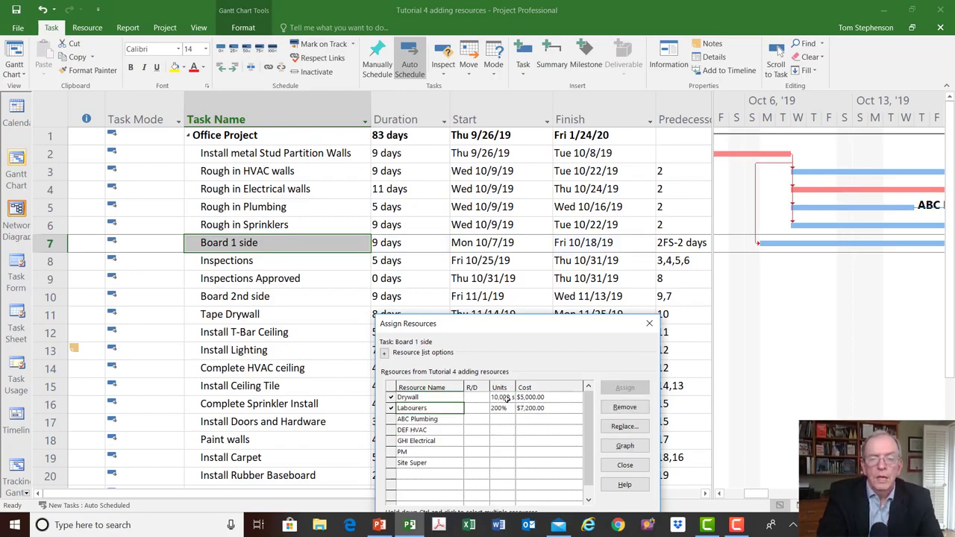
pyautogui.moveTo(513, 387); pyautogui.dragTo(536, 387)
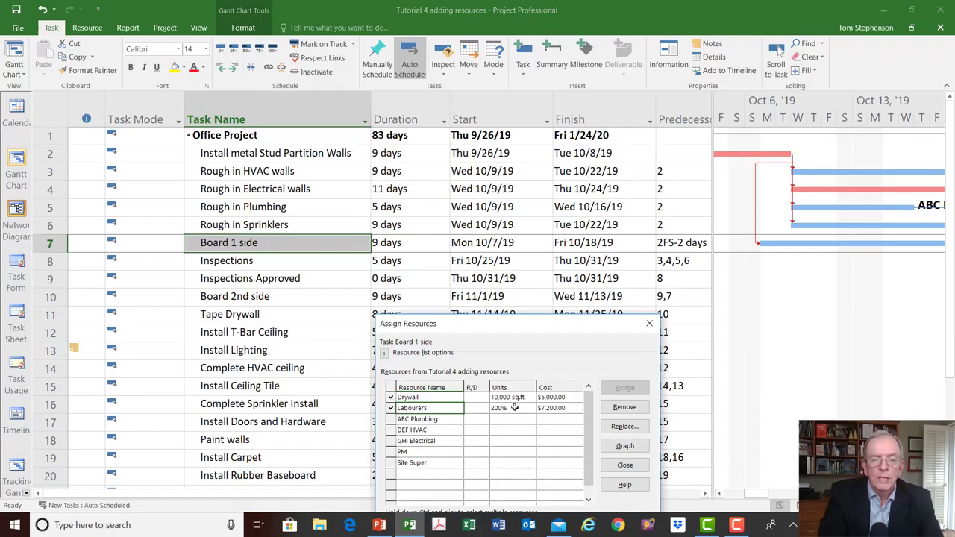
# Check the Drywall rate in the Resource Sheet, then review Board 1 side's assigned resources from the Gantt Chart and close the Assign Resources dialog.
pyautogui.click(27, 495)
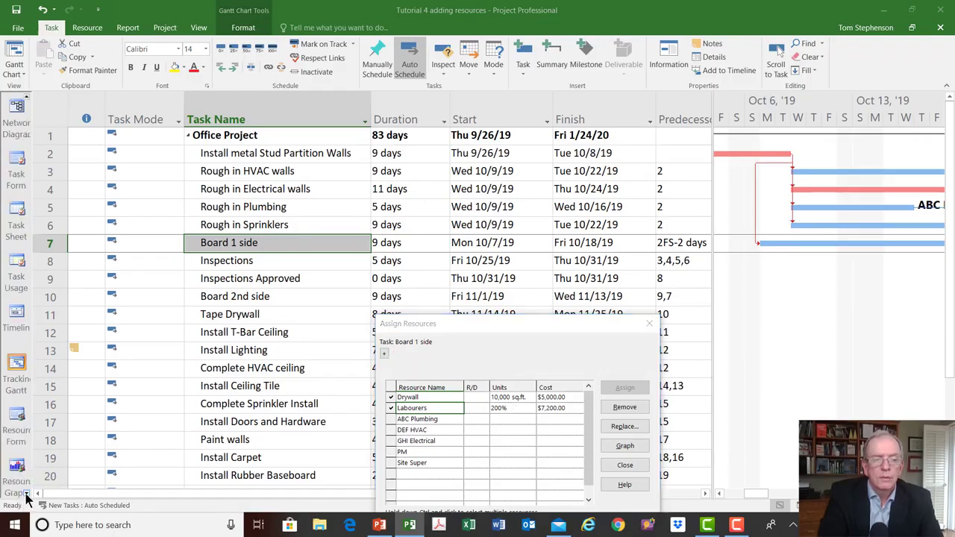
pyautogui.click(26, 494)
pyautogui.click(17, 465)
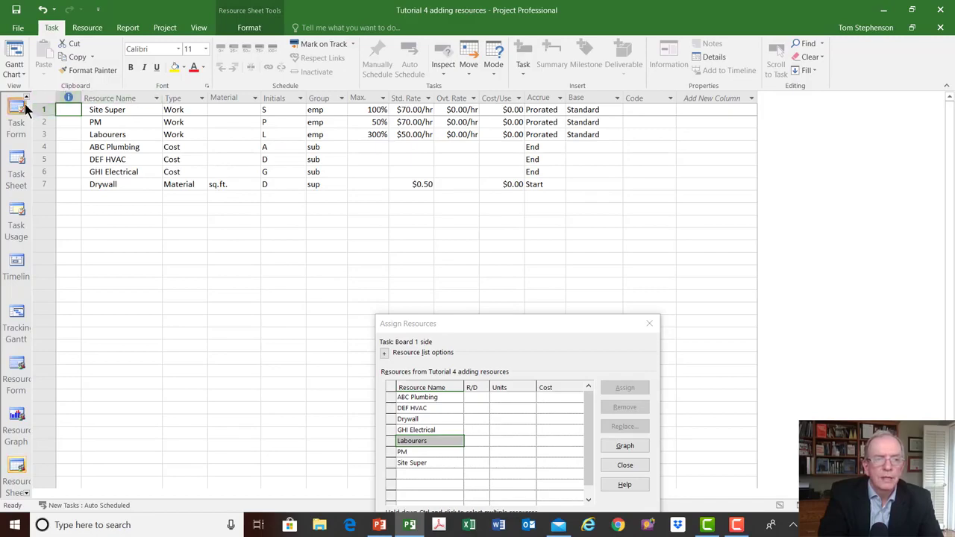
pyautogui.click(14, 58)
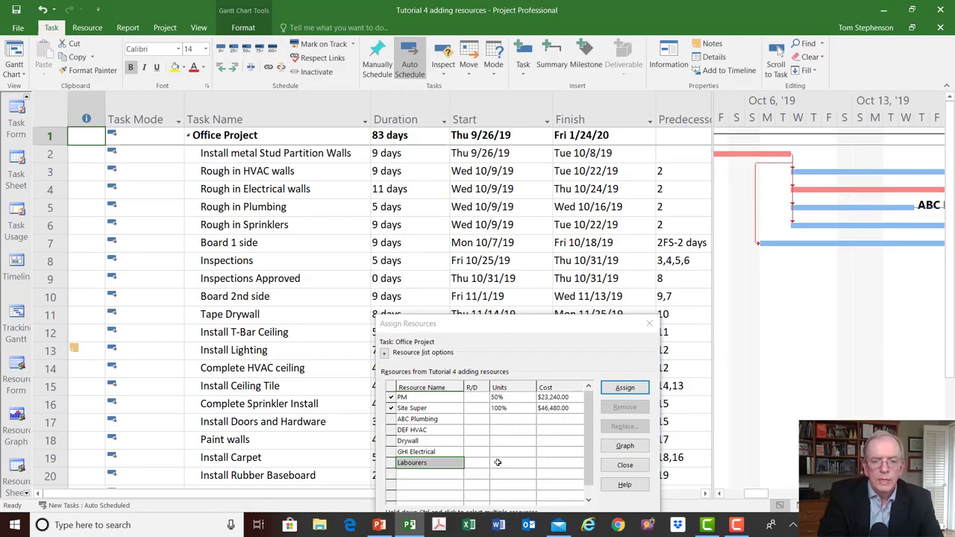
pyautogui.click(255, 242)
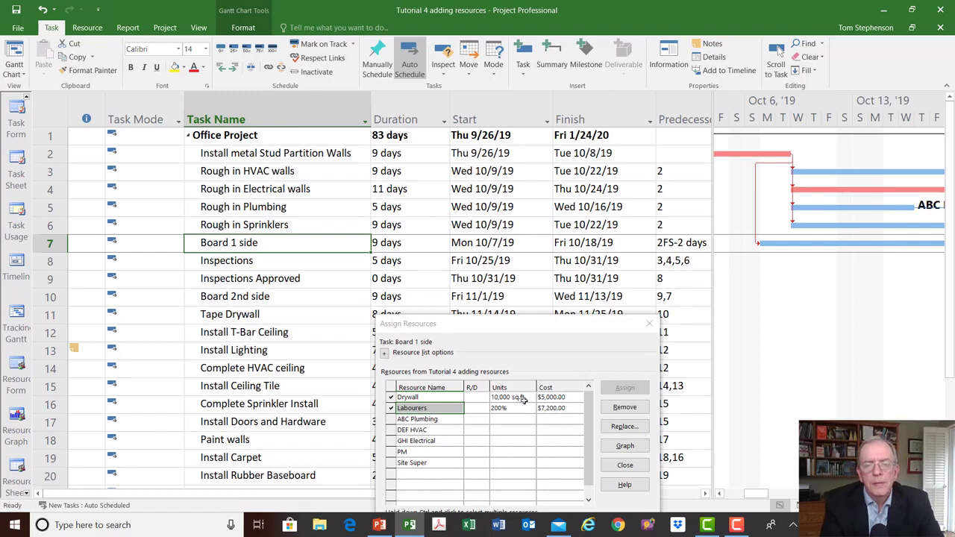
pyautogui.click(649, 325)
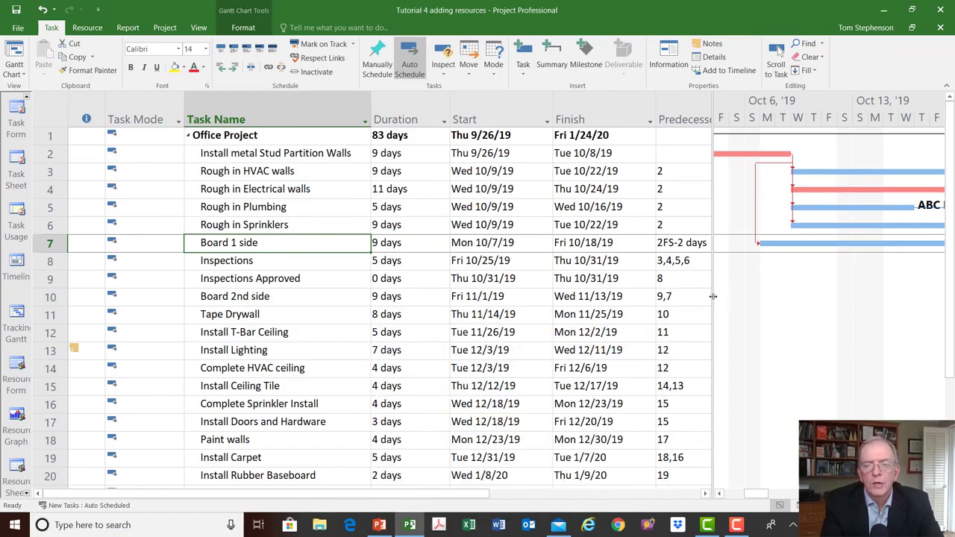
# Examine the Resource Names column and the resource labels beside the Gantt bars, adjusting the divider between table and chart.
pyautogui.moveTo(712, 296); pyautogui.dragTo(861, 266)
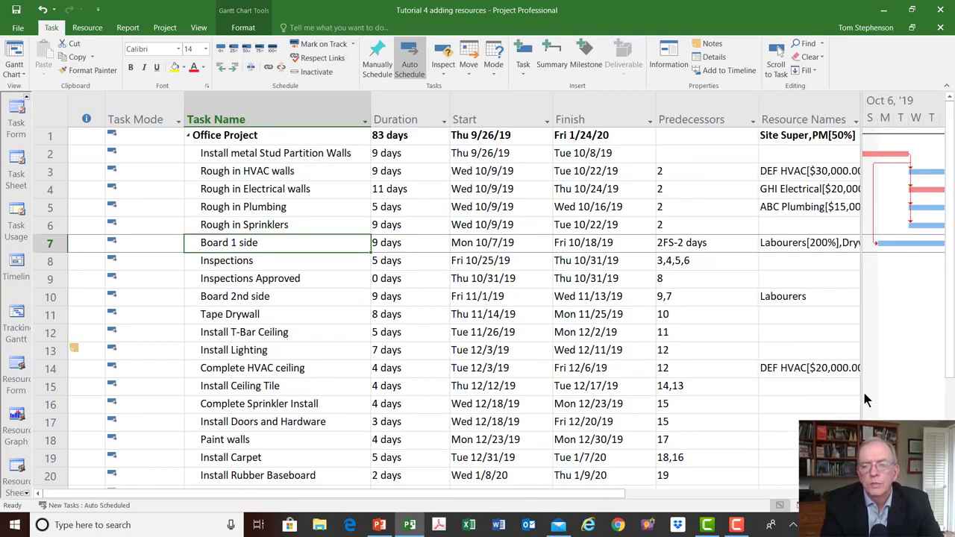
pyautogui.moveTo(863, 393); pyautogui.dragTo(661, 412)
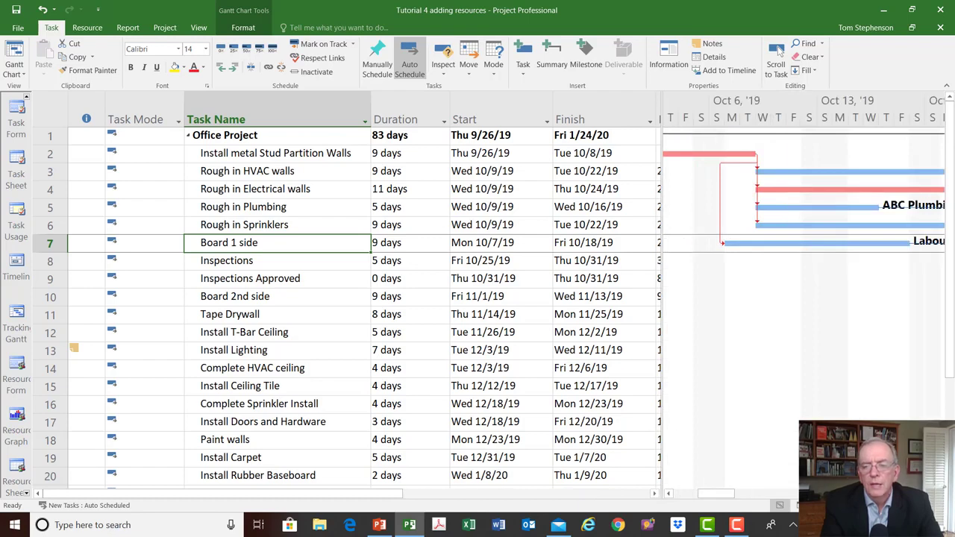
pyautogui.click(778, 49)
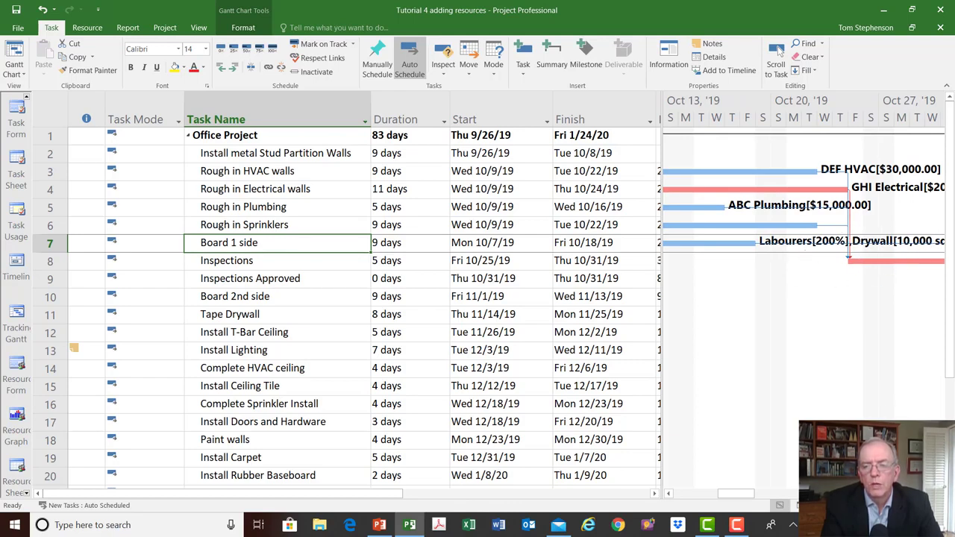
pyautogui.click(778, 50)
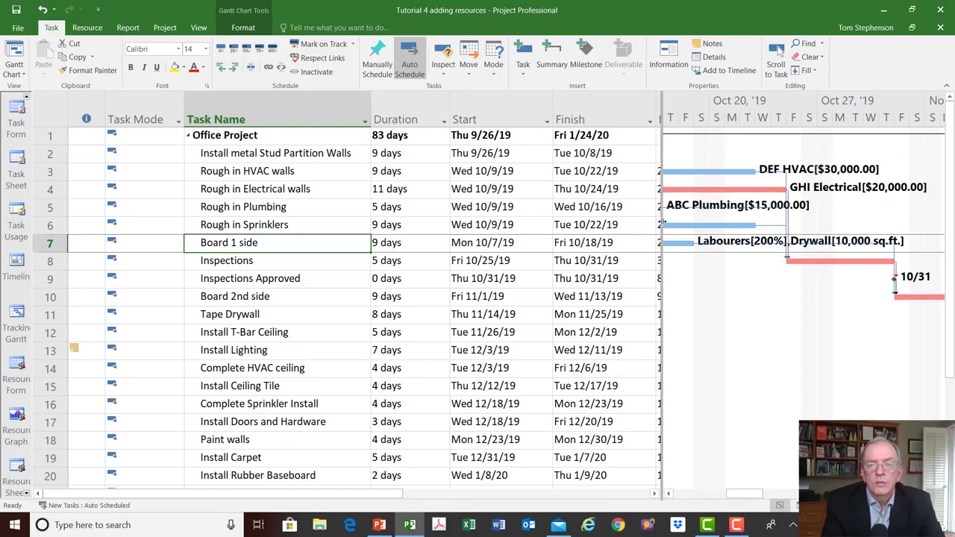
pyautogui.moveTo(663, 221); pyautogui.dragTo(745, 211)
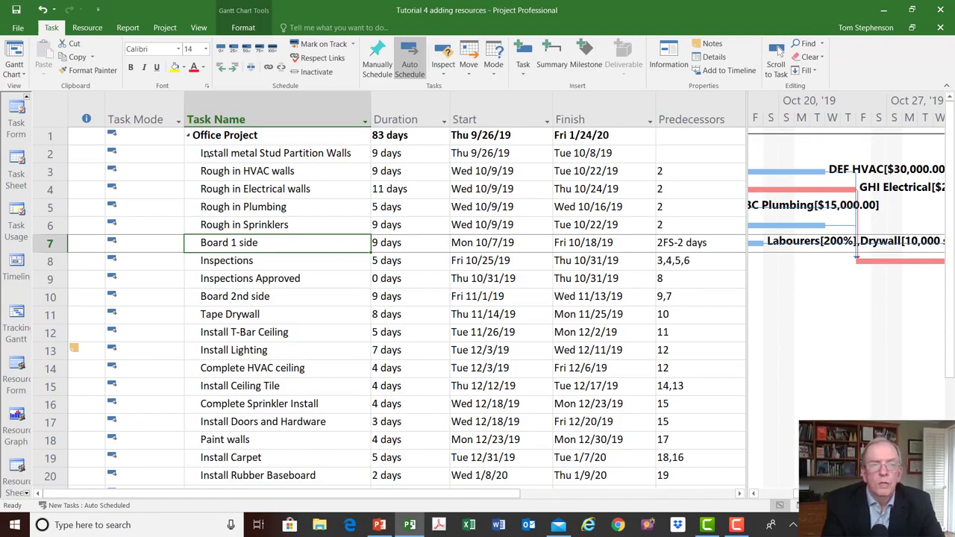
# Switch the Gantt Chart's task table from Entry to Cost.
pyautogui.click(54, 111)
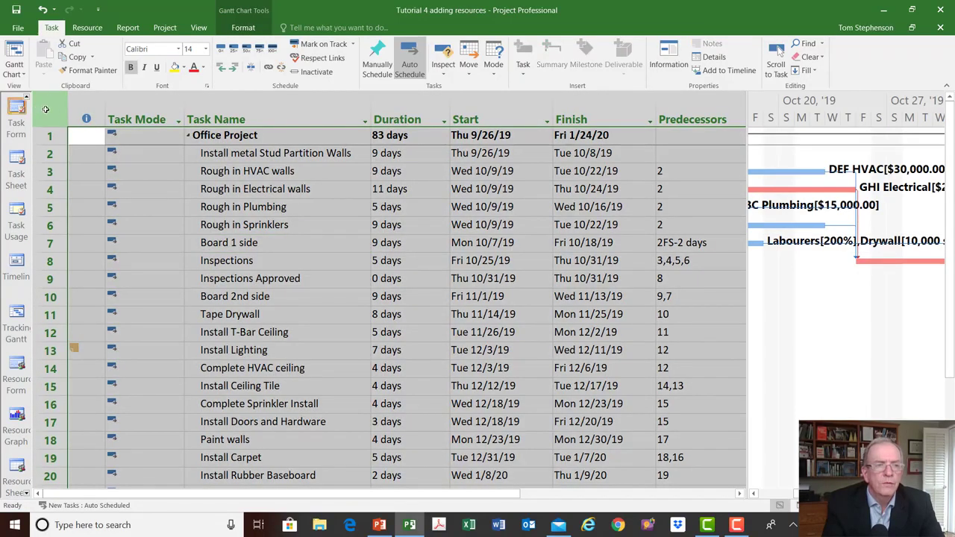
pyautogui.rightClick(47, 105)
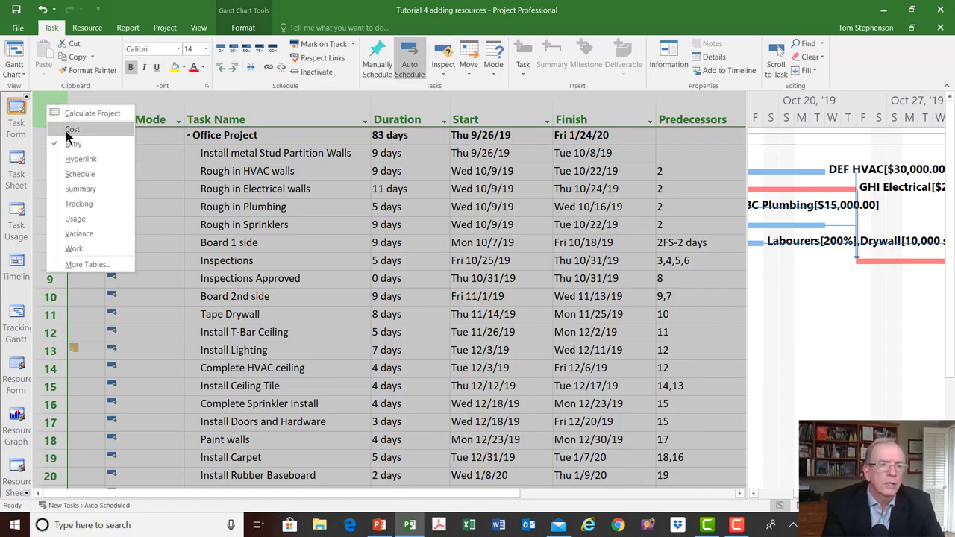
pyautogui.click(69, 131)
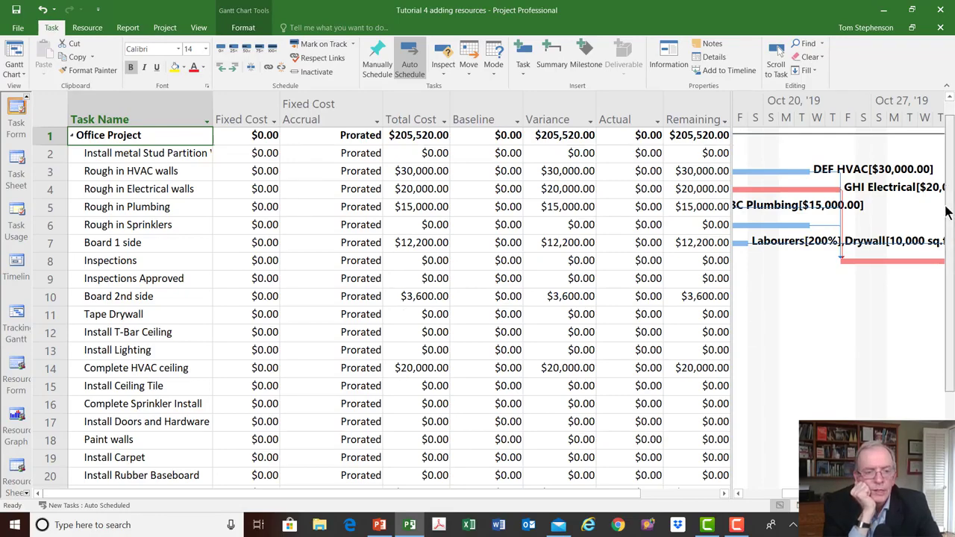
pyautogui.moveTo(945, 207); pyautogui.dragTo(949, 185)
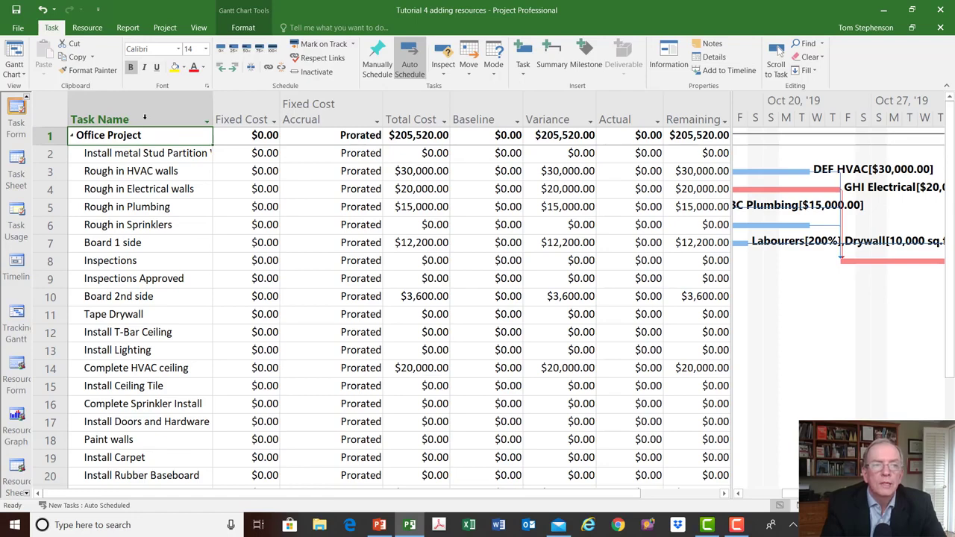
# Review the resources and costs assigned to the Office Project summary task, and close the Assign Resources dialog.
pyautogui.click(84, 28)
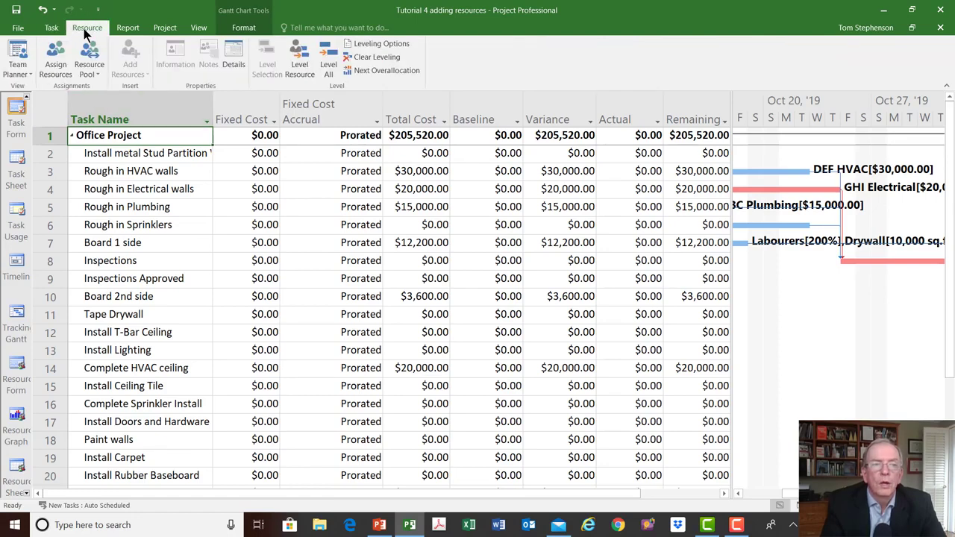
pyautogui.click(62, 62)
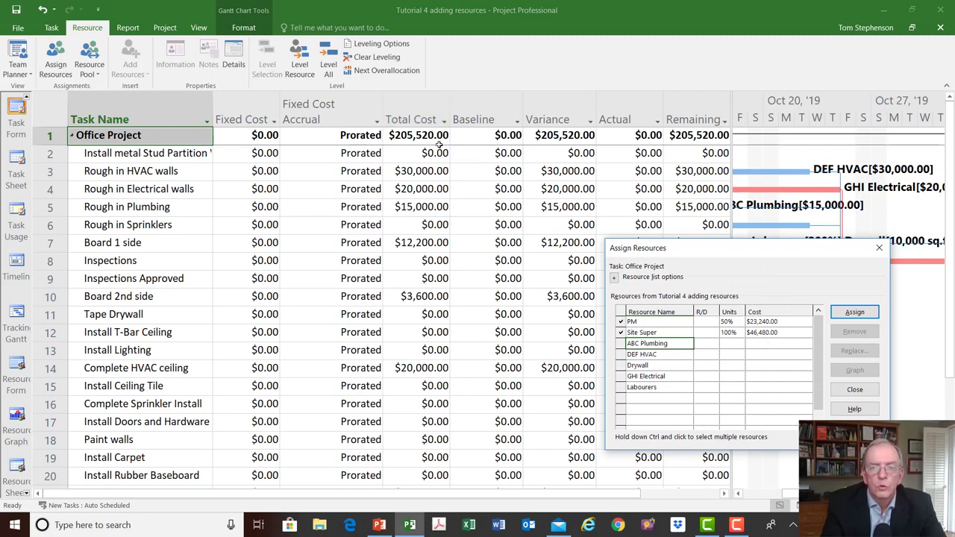
pyautogui.click(879, 248)
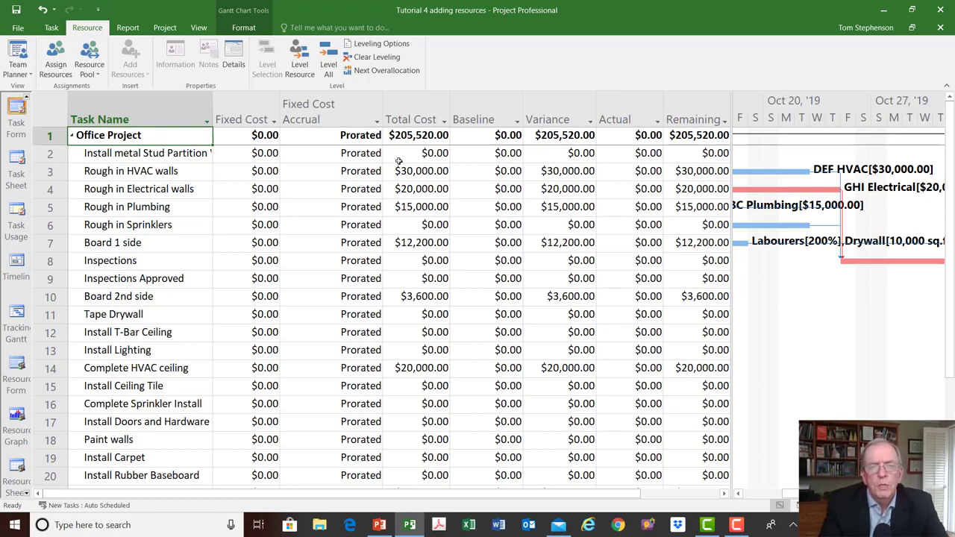
# Examine the Fixed Cost, Total Cost, Baseline, Variance, Actual and Remaining columns of the Cost table, with the Remaining column fully in view.
pyautogui.moveTo(403, 104)
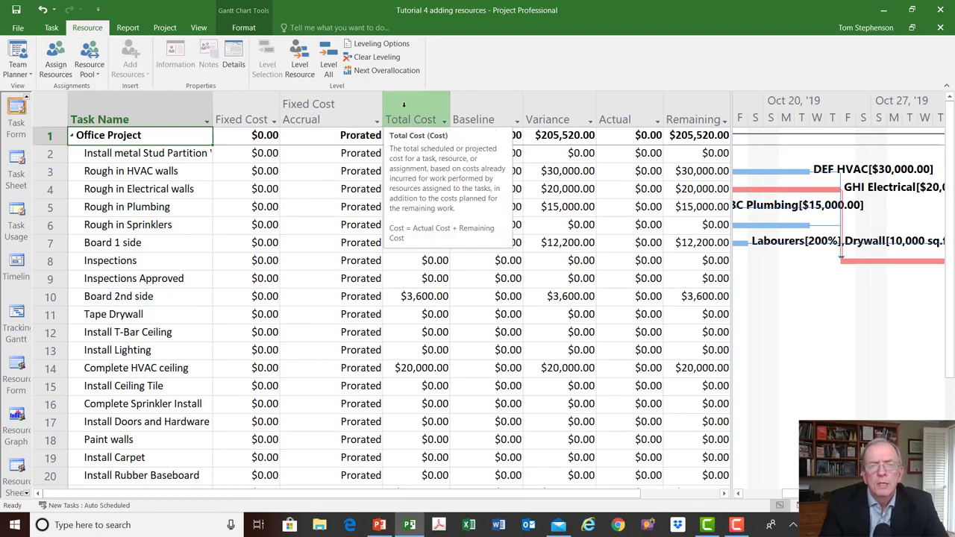
pyautogui.moveTo(470, 104)
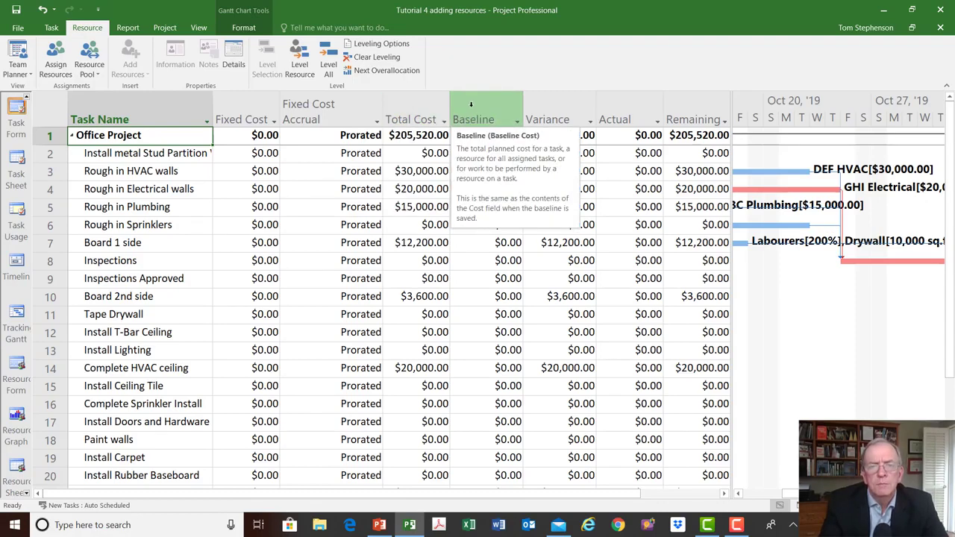
pyautogui.moveTo(549, 105)
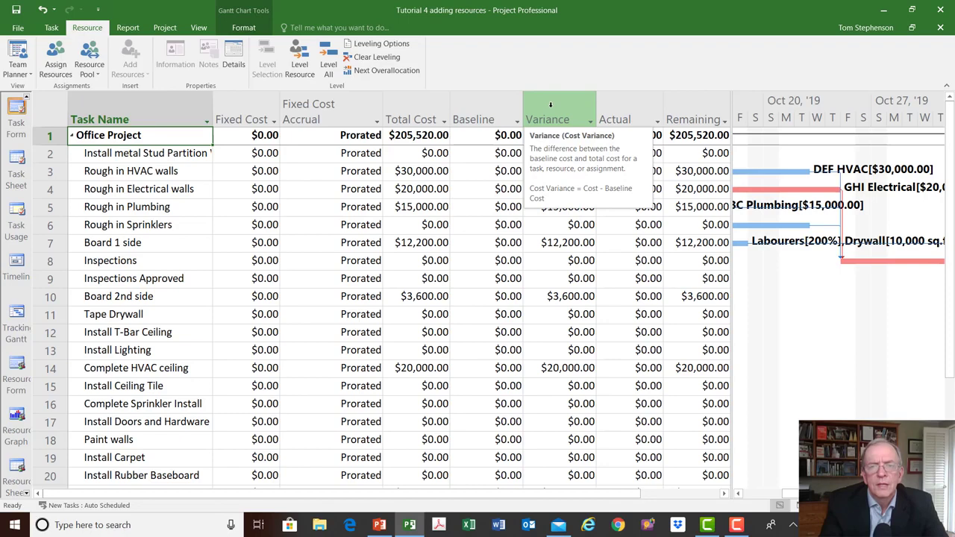
pyautogui.moveTo(621, 100)
pyautogui.moveTo(692, 101)
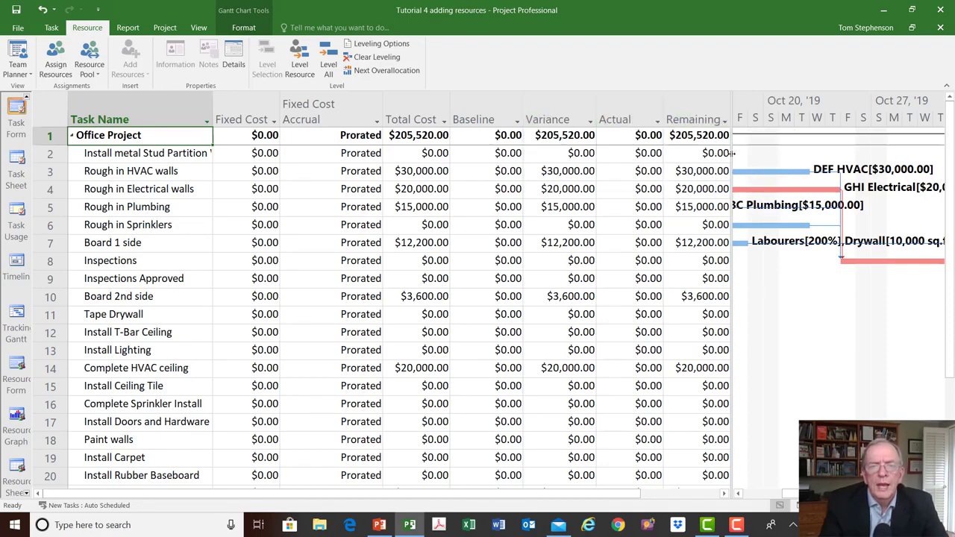
pyautogui.moveTo(732, 152); pyautogui.dragTo(741, 152)
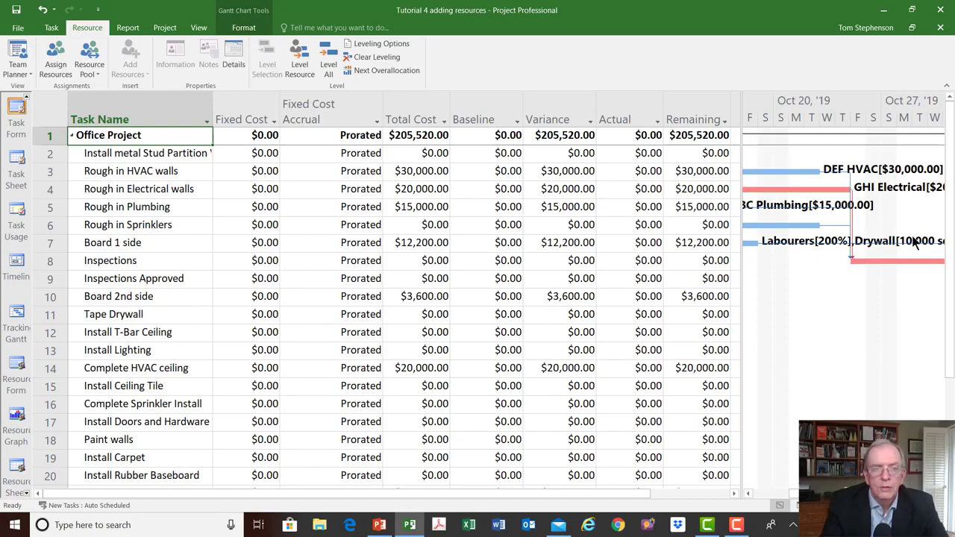
pyautogui.click(235, 109)
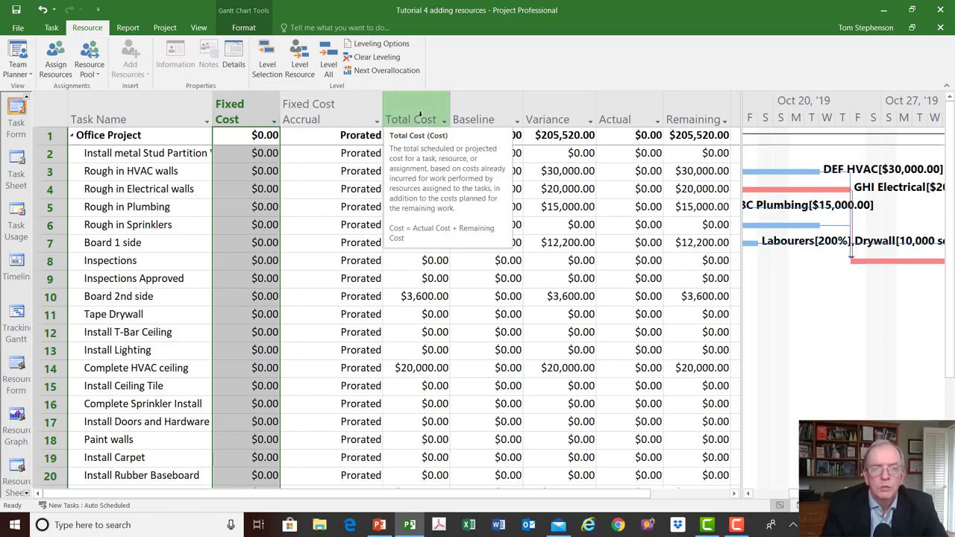
pyautogui.click(463, 272)
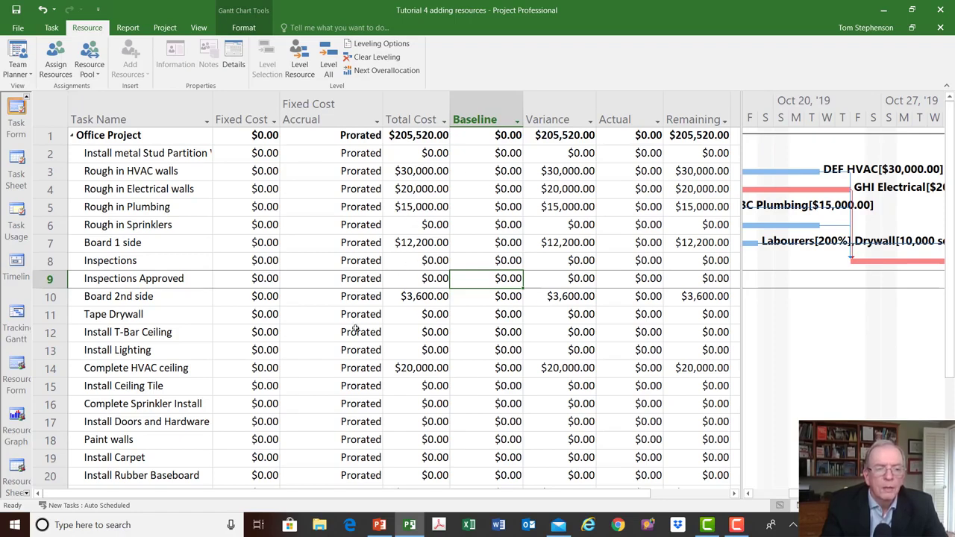
# Open the Resource Sheet and switch its table from Entry to Cost.
pyautogui.click(16, 468)
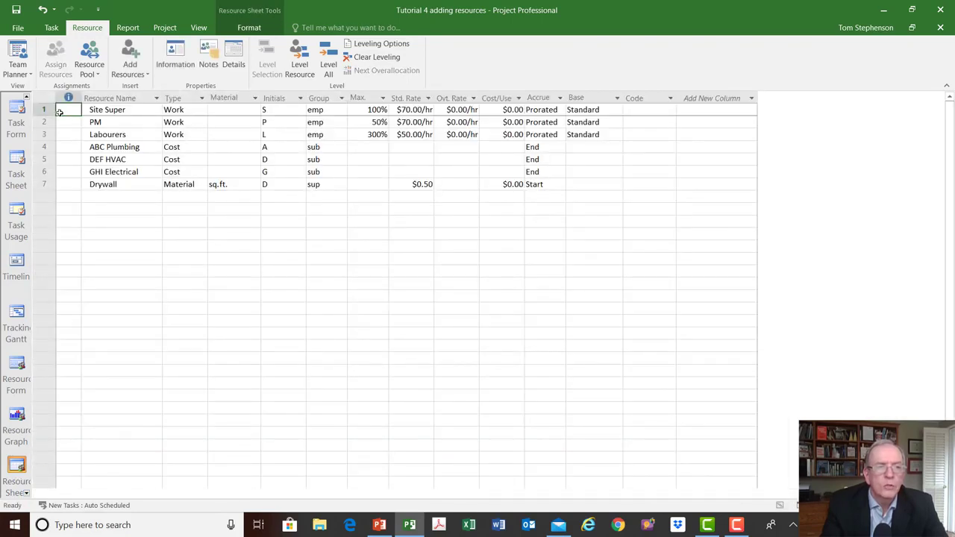
pyautogui.click(44, 99)
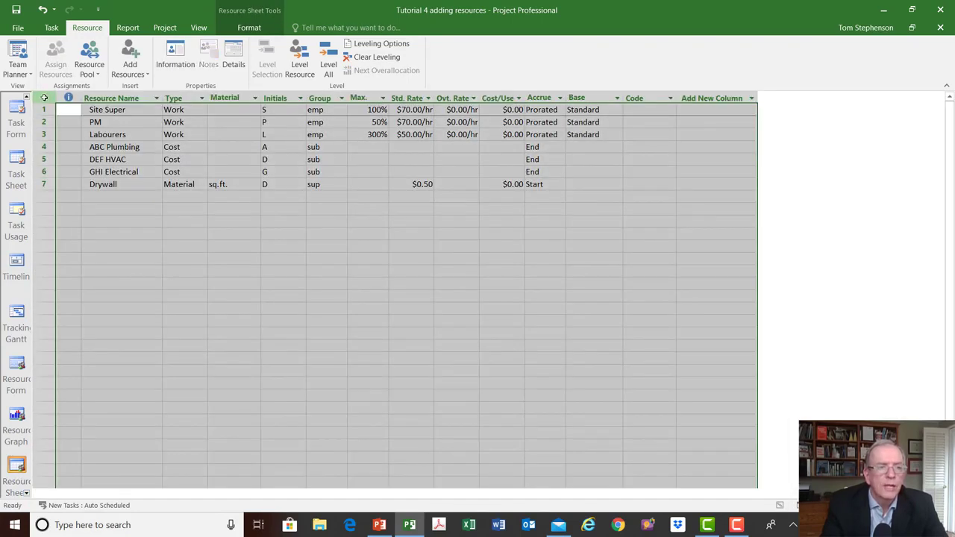
pyautogui.rightClick(44, 98)
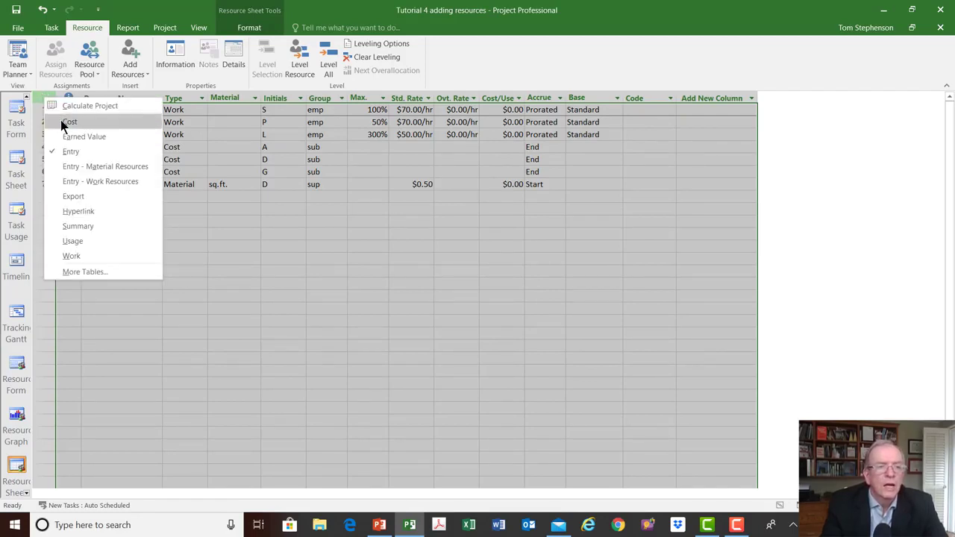
pyautogui.click(66, 122)
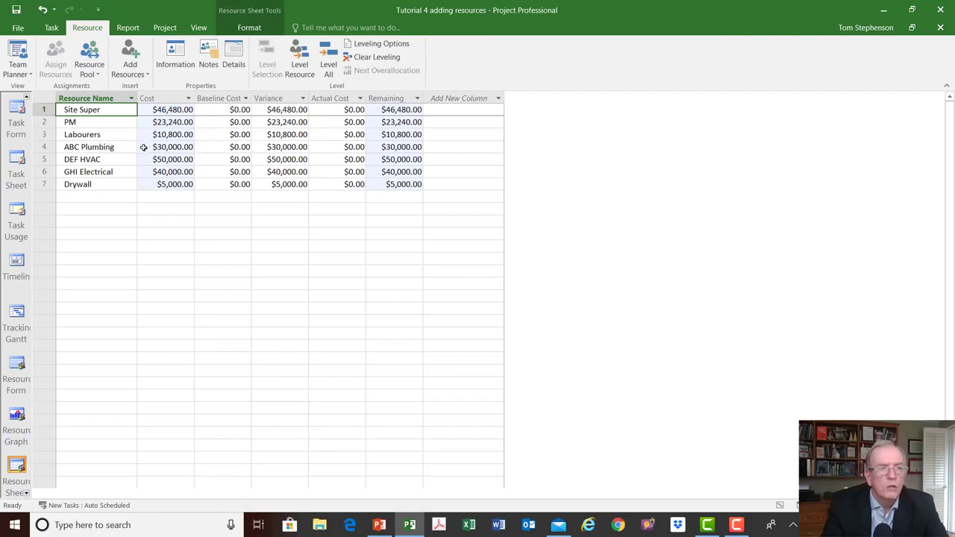
# Review ABC Plumbing's resource information, close it, and examine the costs of each resource from Site Super to DEF HVAC.
pyautogui.doubleClick(42, 148)
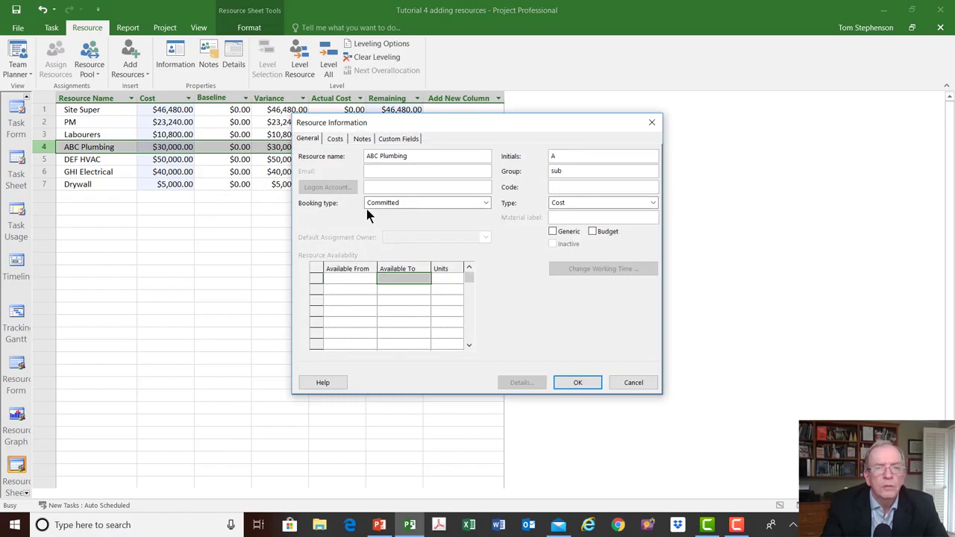
pyautogui.click(650, 122)
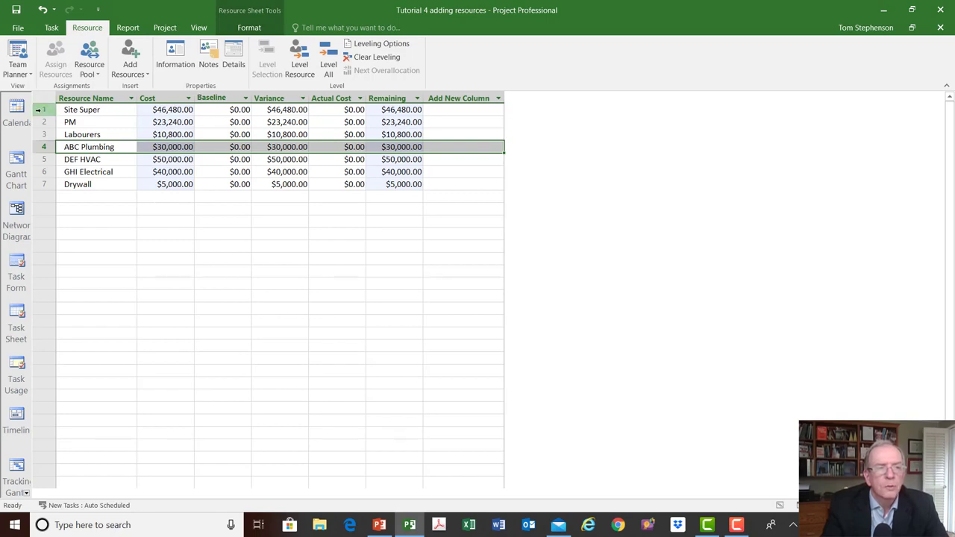
pyautogui.click(47, 109)
pyautogui.click(42, 123)
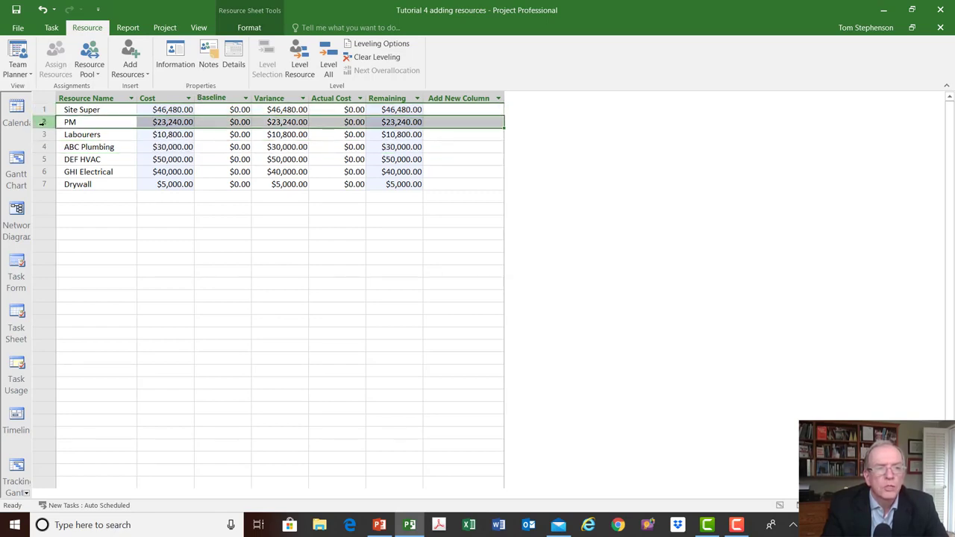
pyautogui.click(44, 134)
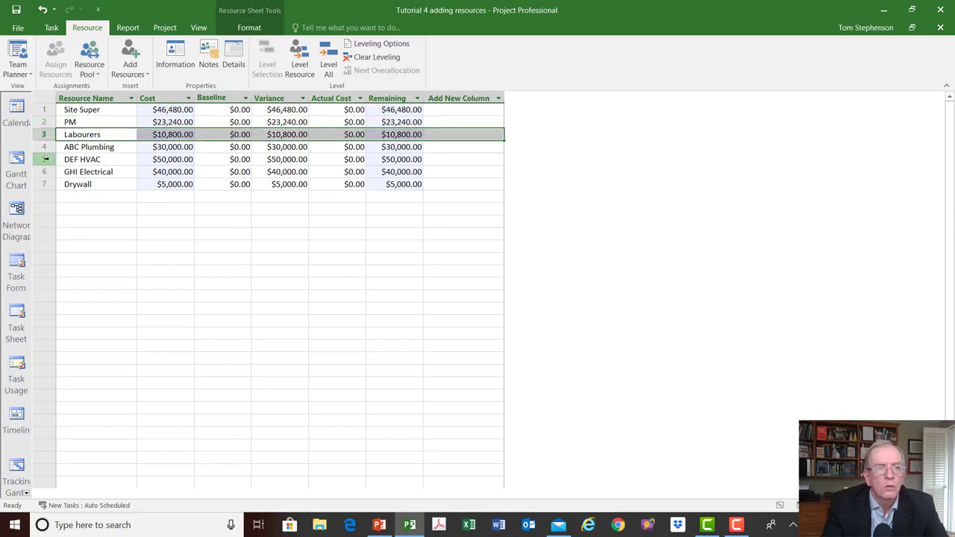
pyautogui.click(44, 147)
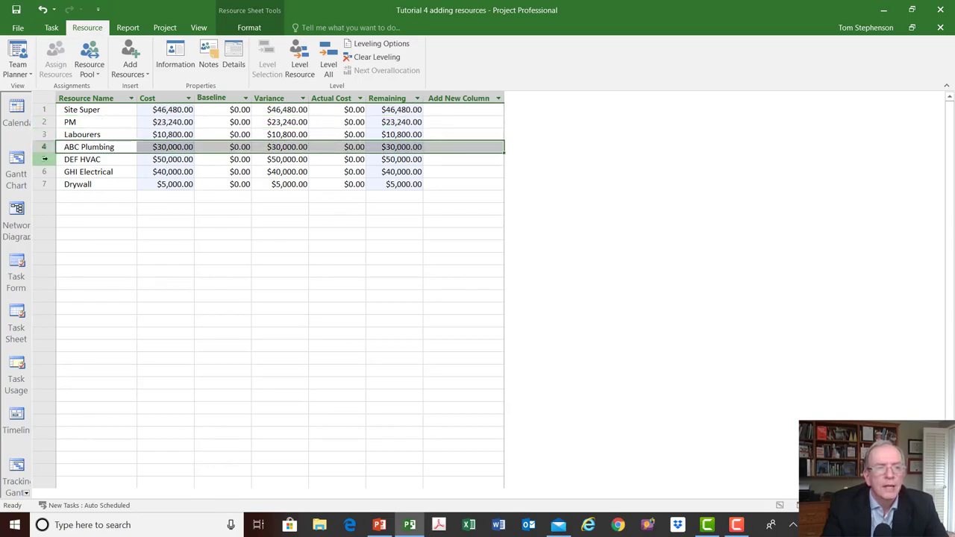
pyautogui.click(44, 159)
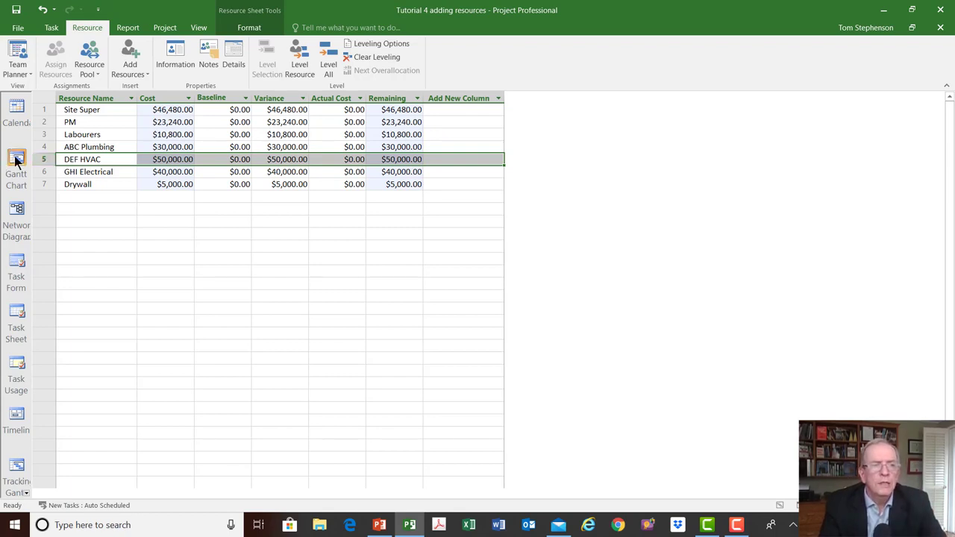
# Return to the Gantt Chart and switch its task table from Cost to Entry.
pyautogui.click(16, 159)
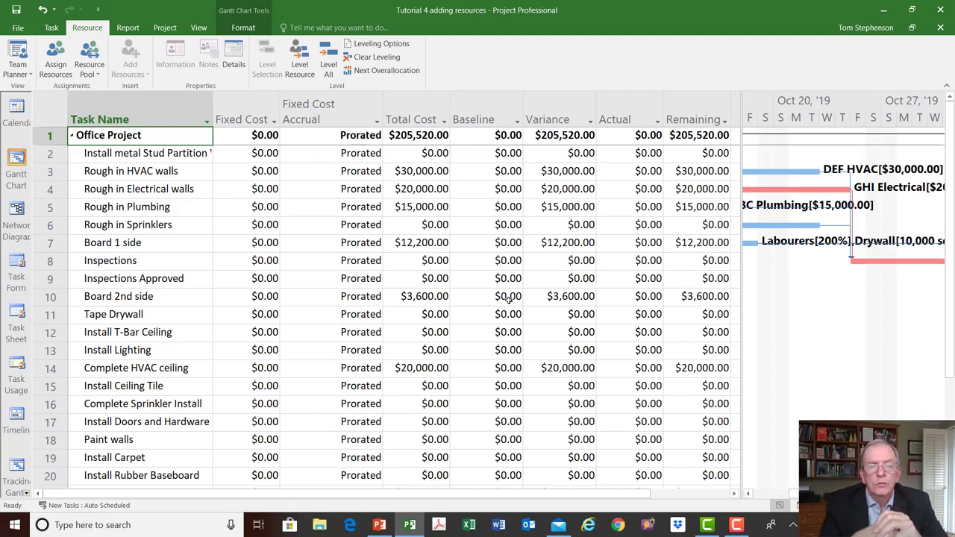
pyautogui.rightClick(54, 114)
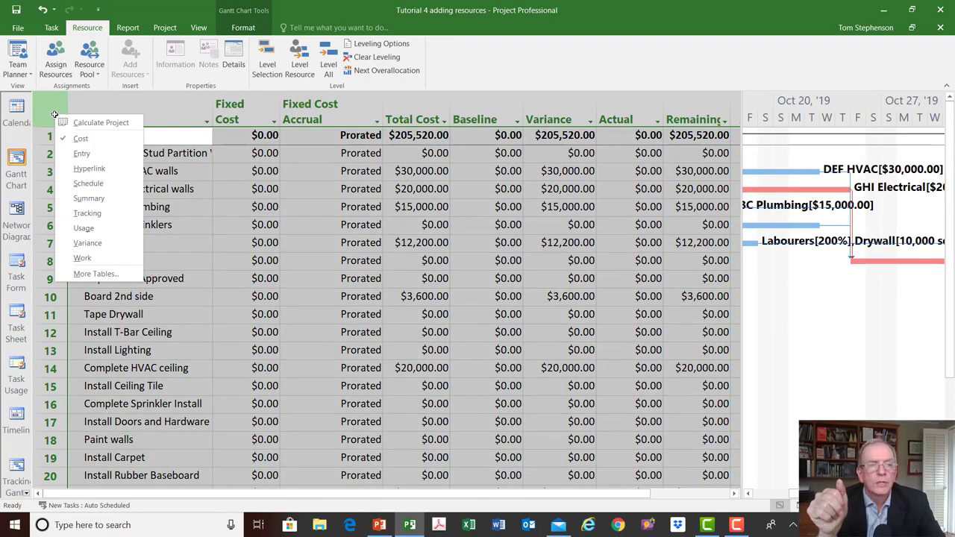
pyautogui.click(80, 154)
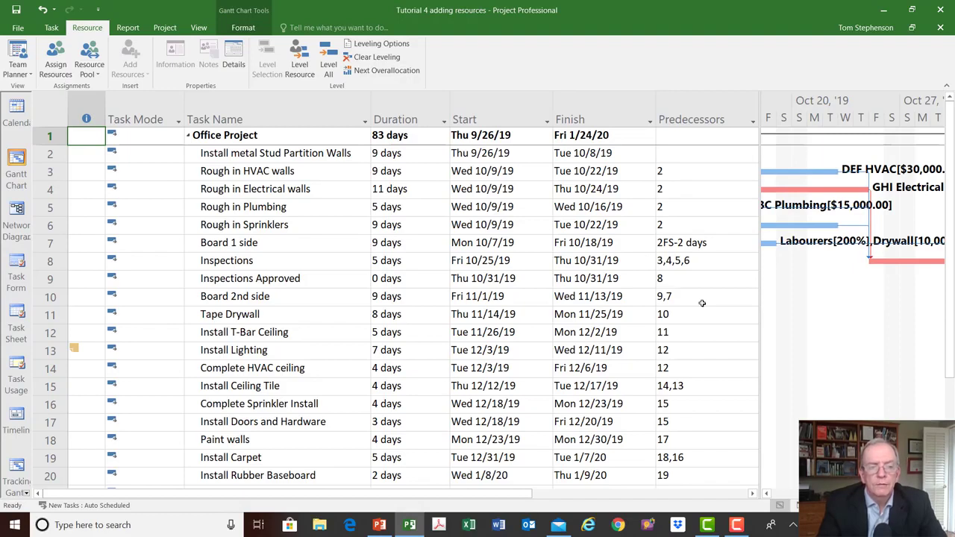
# Switch the Resource Sheet's table back to Entry and check the maximum units for Labourers.
pyautogui.click(26, 496)
pyautogui.click(26, 496)
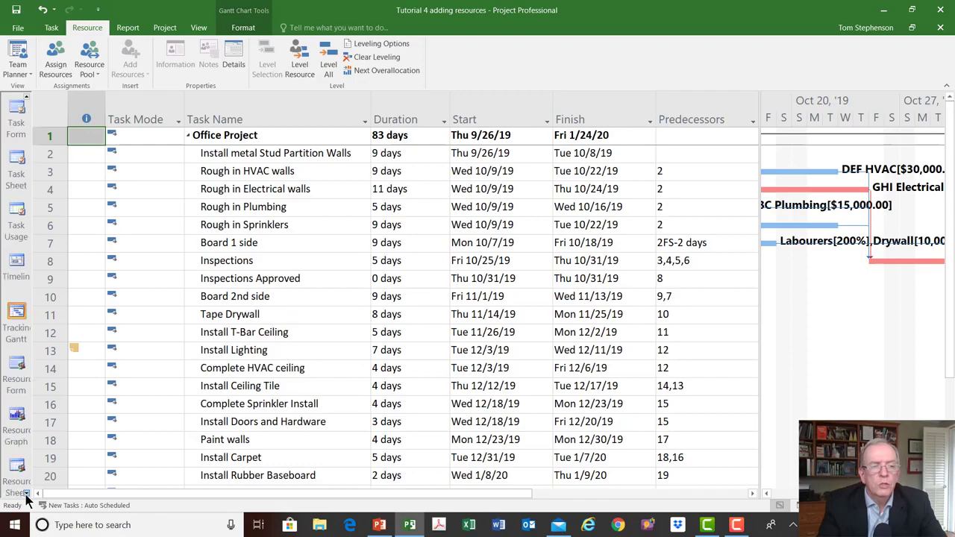
pyautogui.click(26, 495)
pyautogui.click(11, 420)
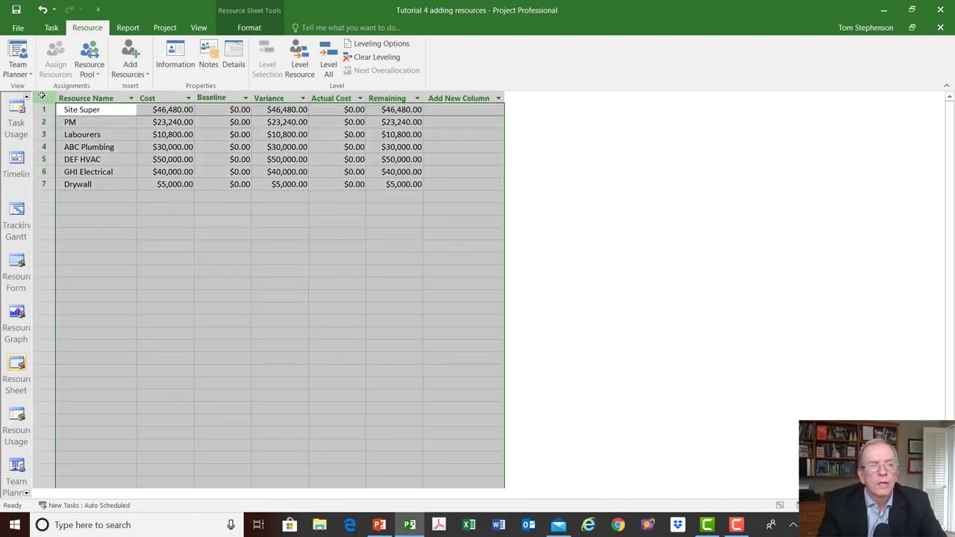
pyautogui.click(42, 95)
pyautogui.rightClick(42, 95)
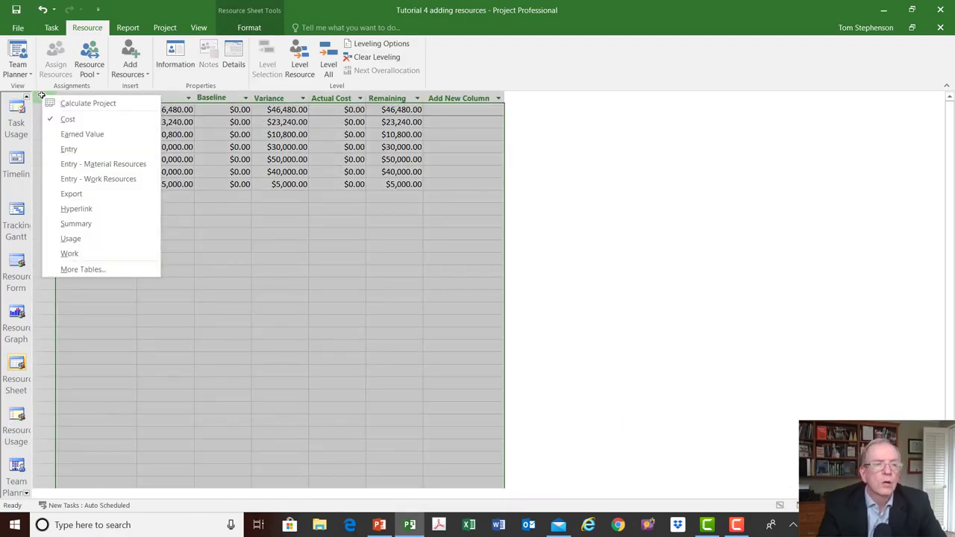
pyautogui.click(68, 149)
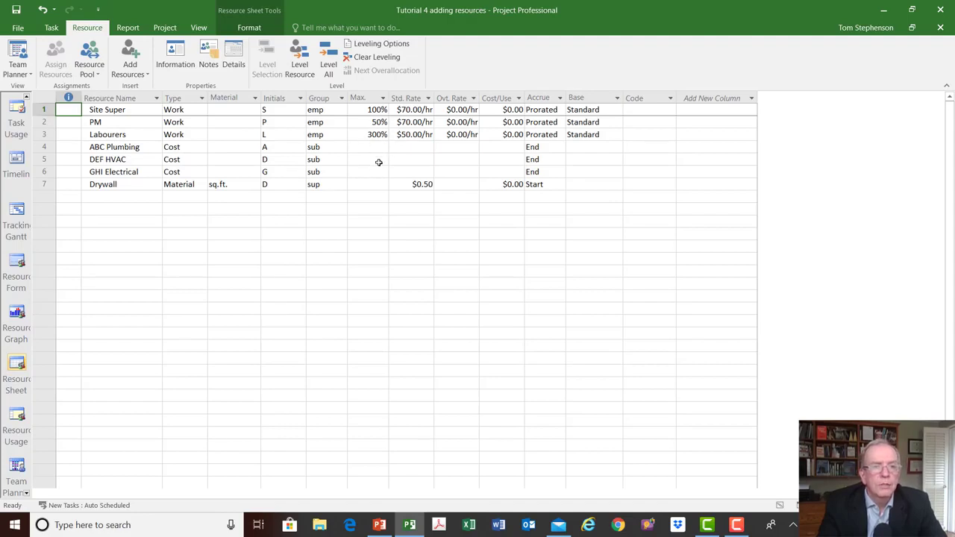
pyautogui.click(368, 135)
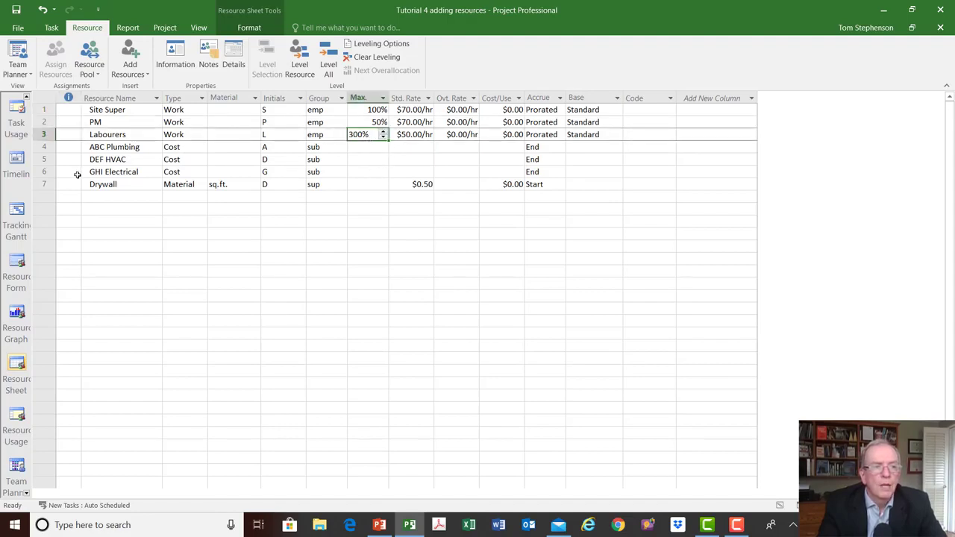
# In the Gantt Chart, set the Labourers' assignment units on the Board 1 side task to 400%.
pyautogui.click(27, 100)
pyautogui.click(27, 98)
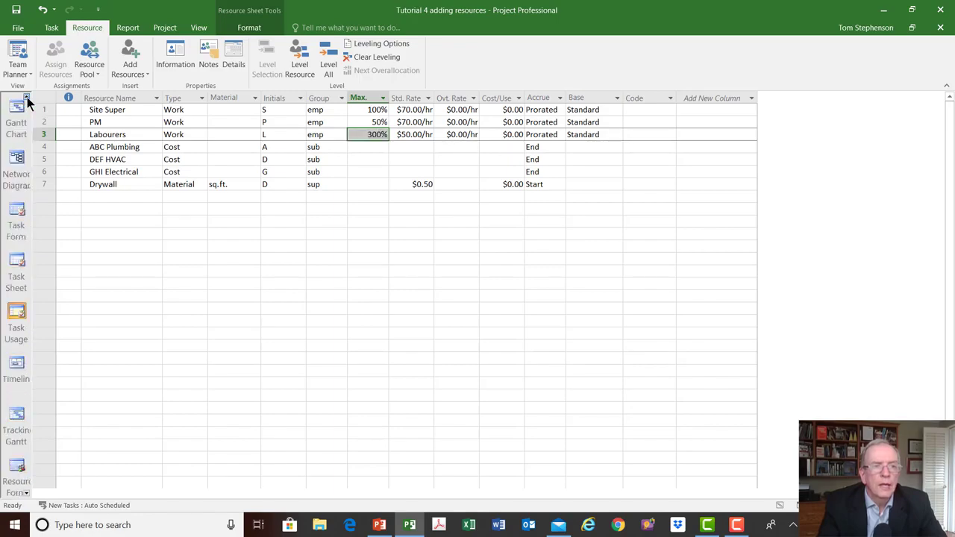
pyautogui.click(16, 111)
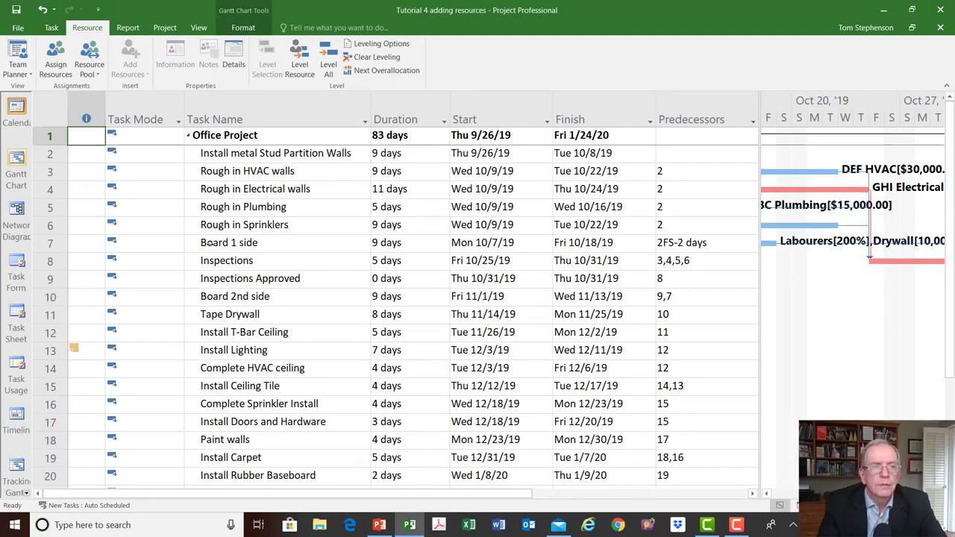
pyautogui.click(212, 243)
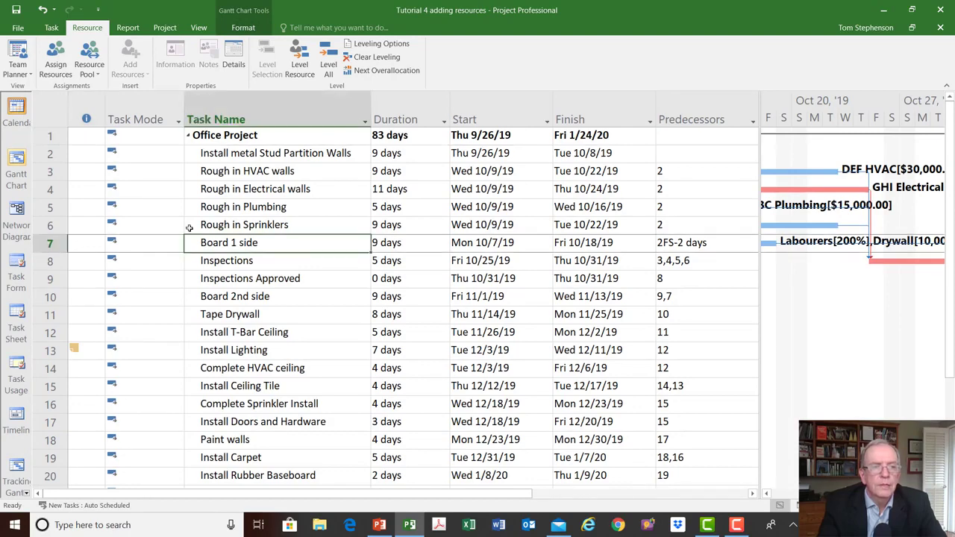
pyautogui.click(64, 65)
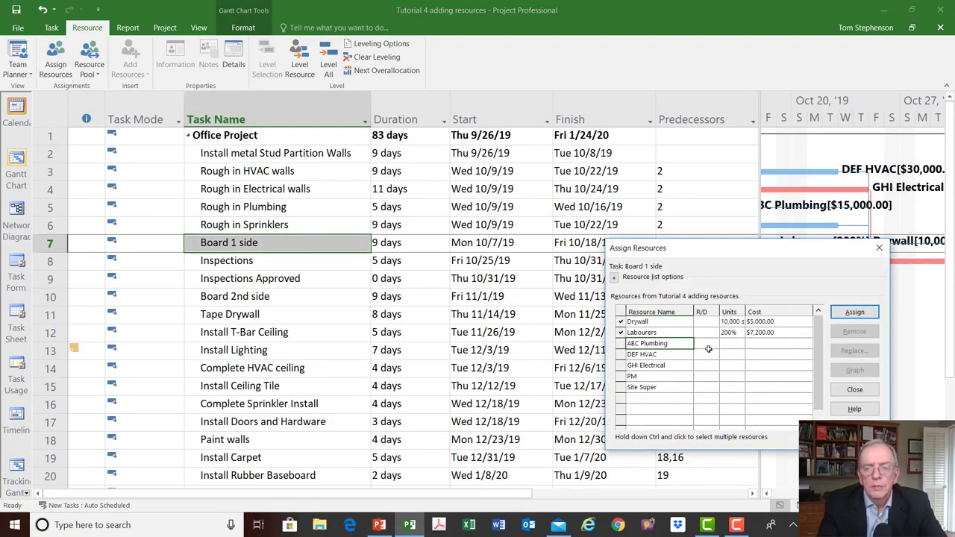
pyautogui.click(727, 333)
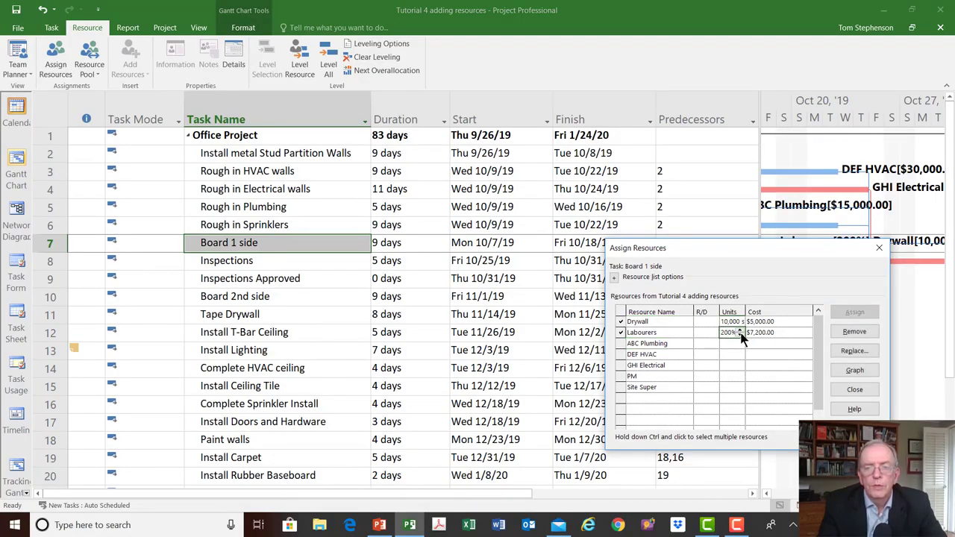
pyautogui.click(739, 331)
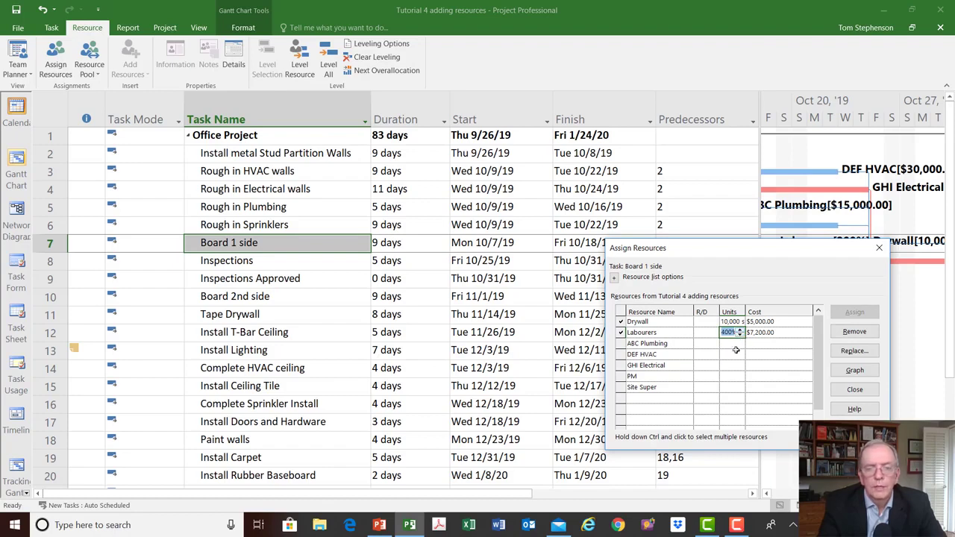
pyautogui.click(735, 353)
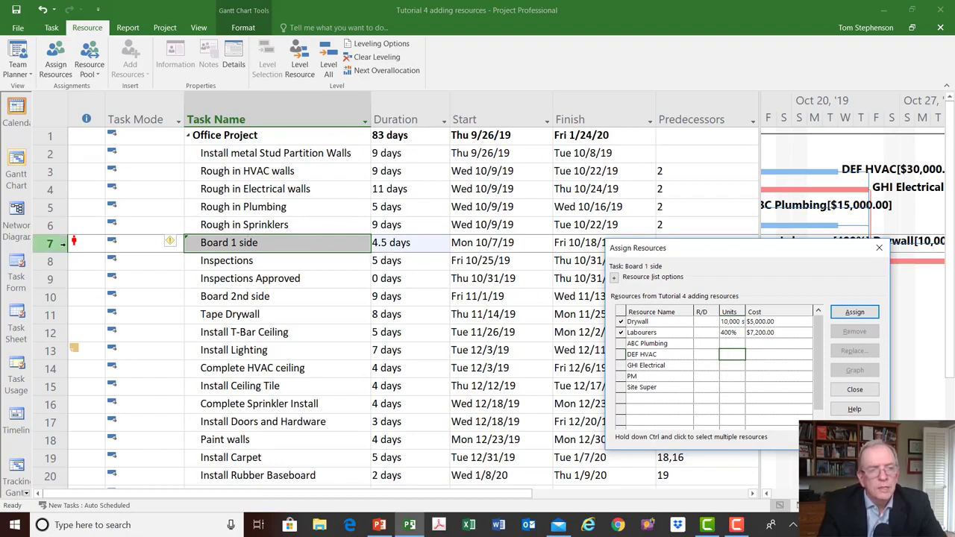
# Inspect the indicator beside the Board 1 side task to read its resource allocation note.
pyautogui.click(78, 104)
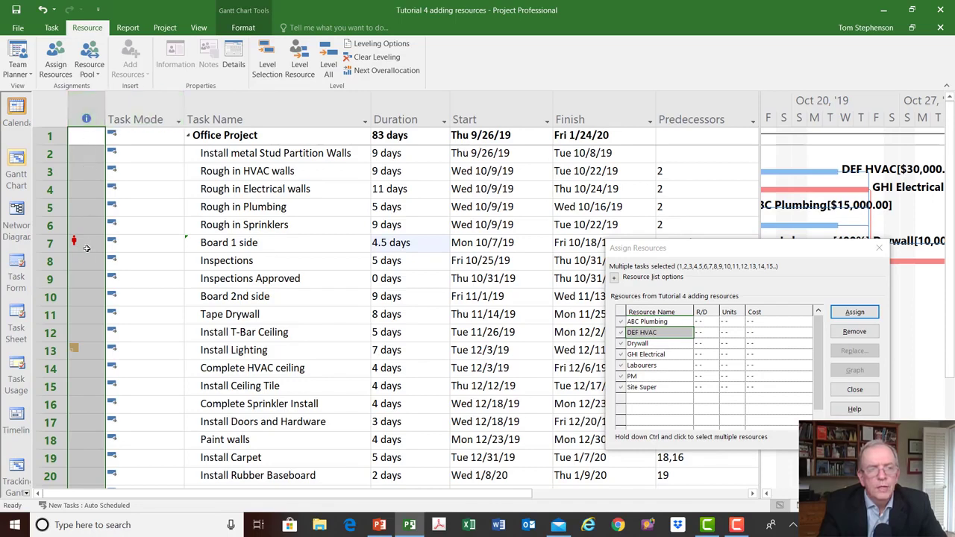
pyautogui.moveTo(87, 249)
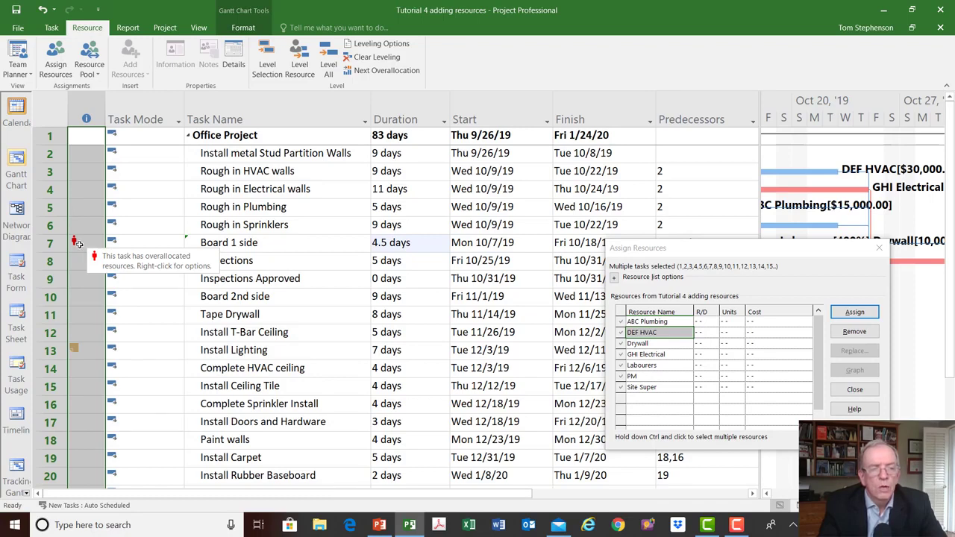
pyautogui.click(73, 242)
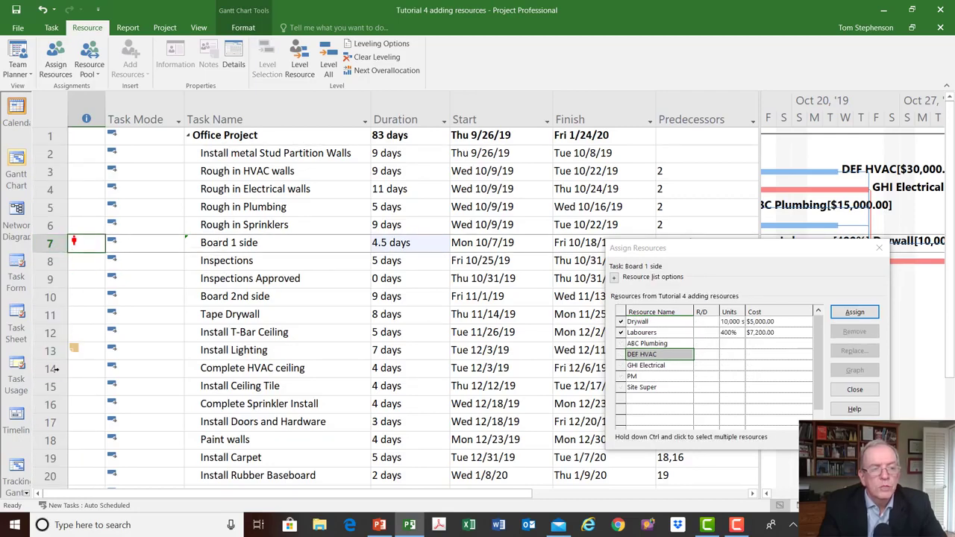
# Raise the Labourers' maximum units to 400% in the Resource Sheet and return to the Gantt Chart.
pyautogui.click(26, 494)
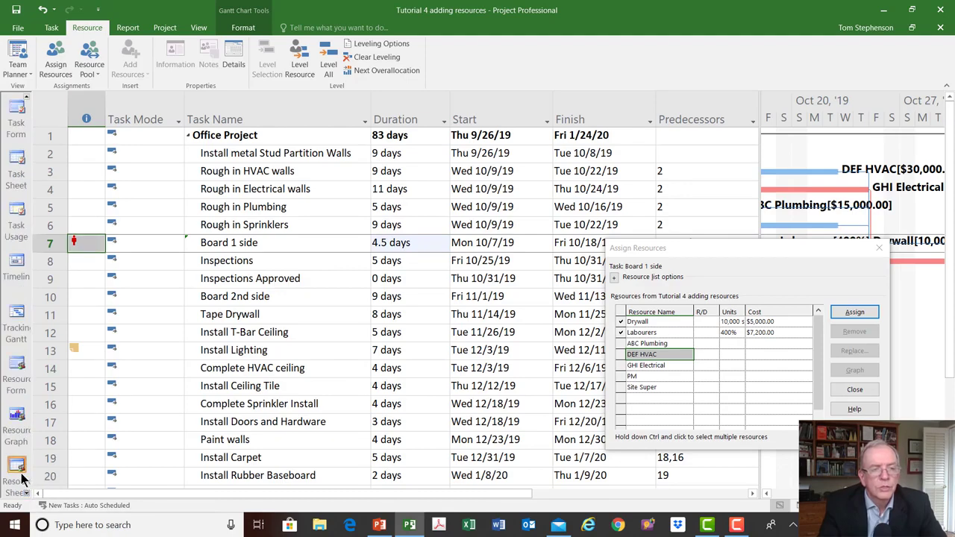
pyautogui.click(21, 482)
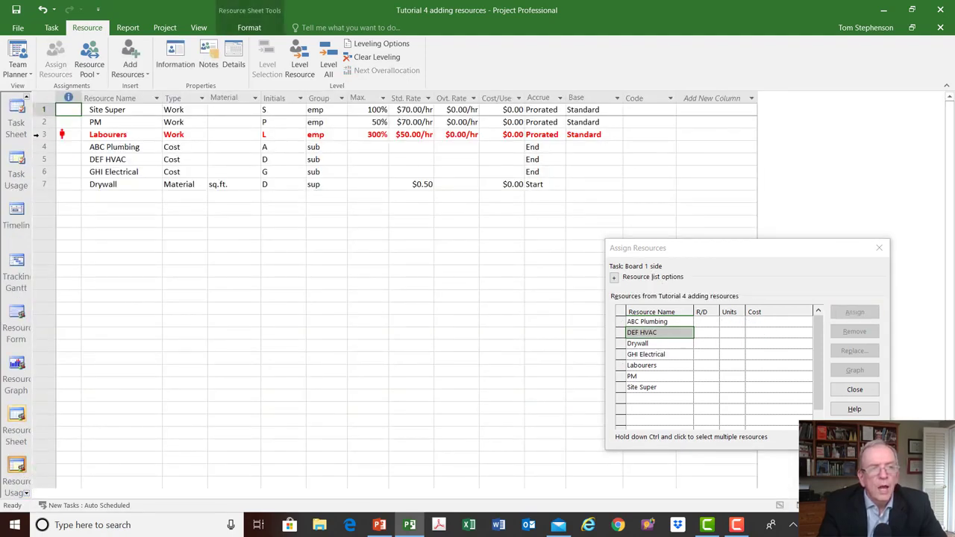
pyautogui.click(41, 134)
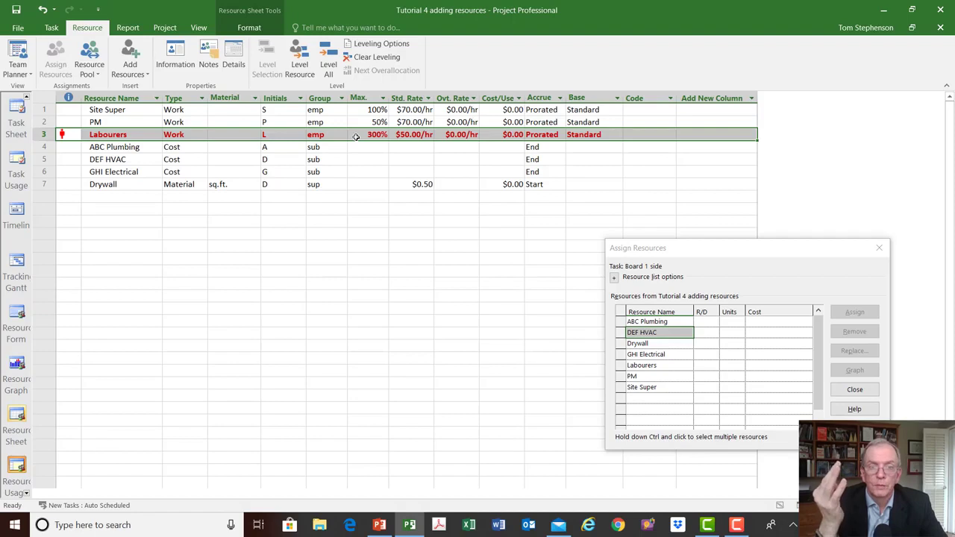
pyautogui.click(356, 136)
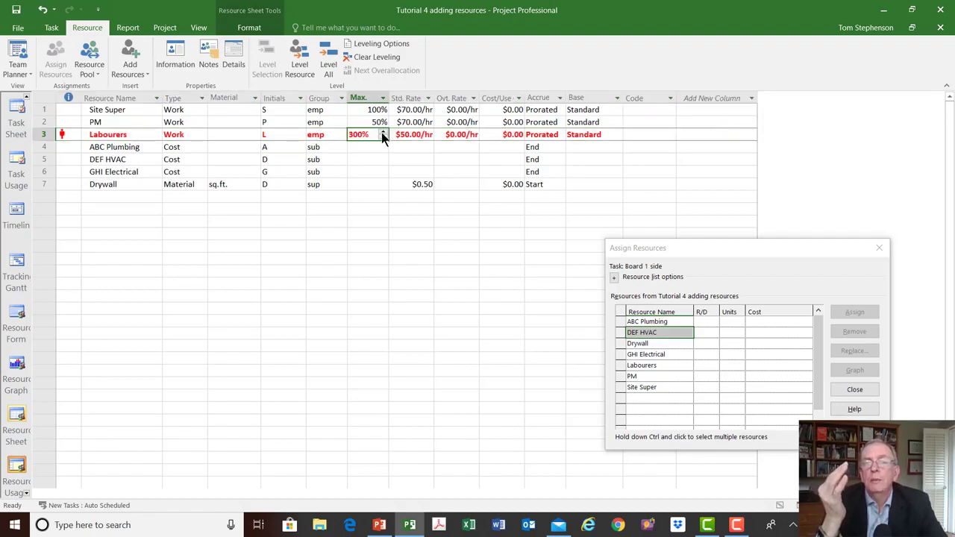
pyautogui.click(382, 131)
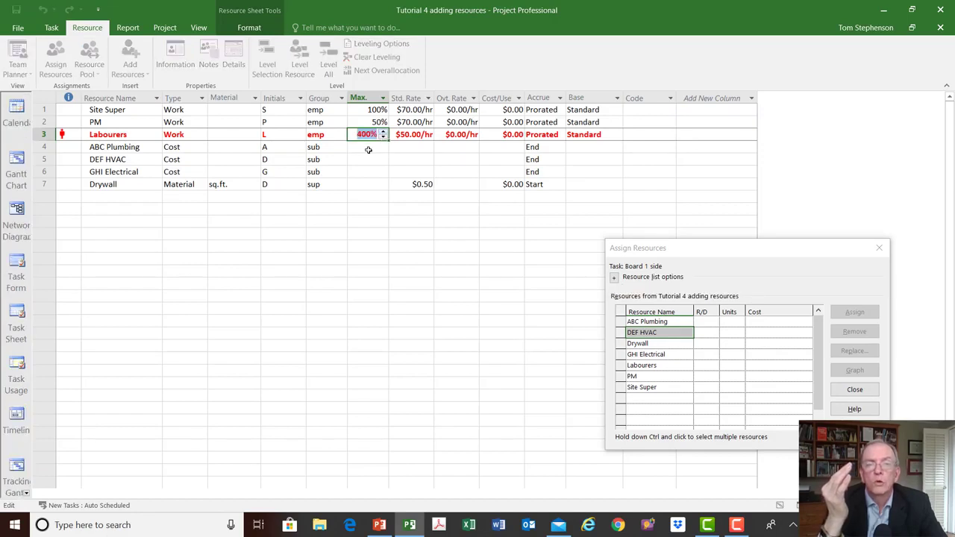
pyautogui.click(368, 150)
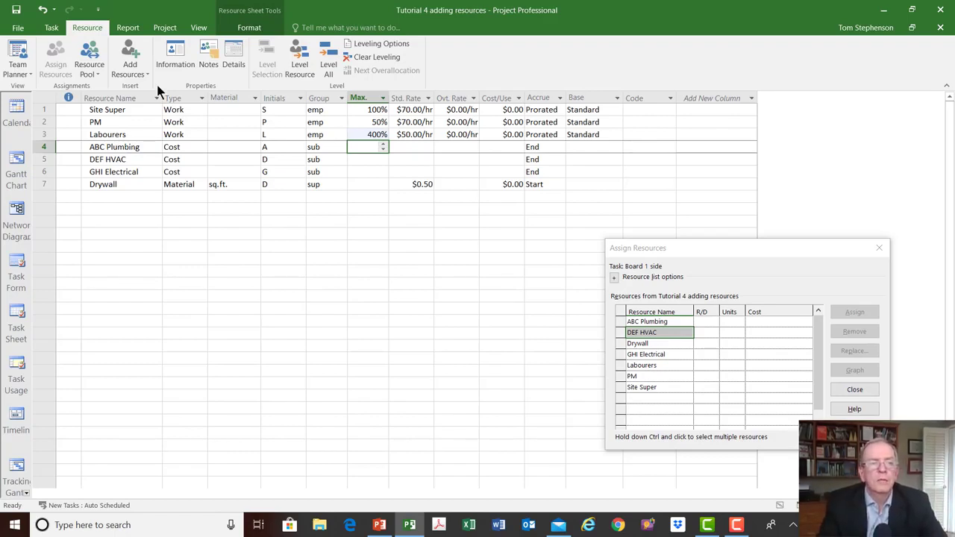
pyautogui.click(17, 160)
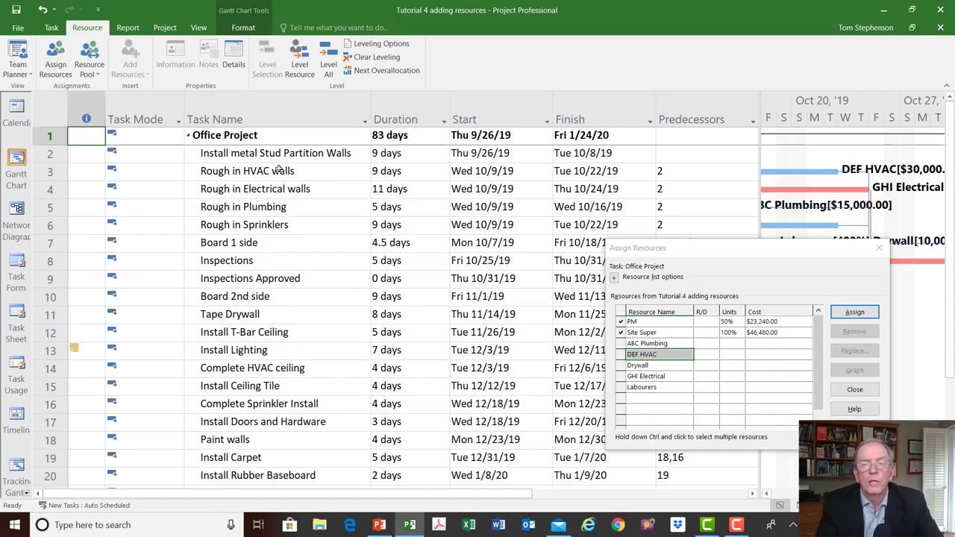
# Close the Assign Resources dialog and hide the View Bar beside the Gantt Chart.
pyautogui.click(879, 247)
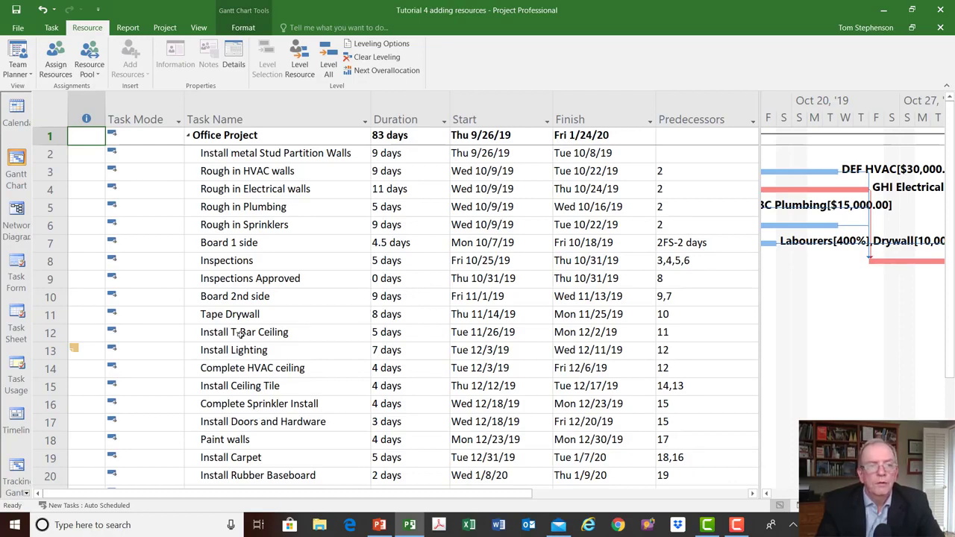
pyautogui.rightClick(9, 291)
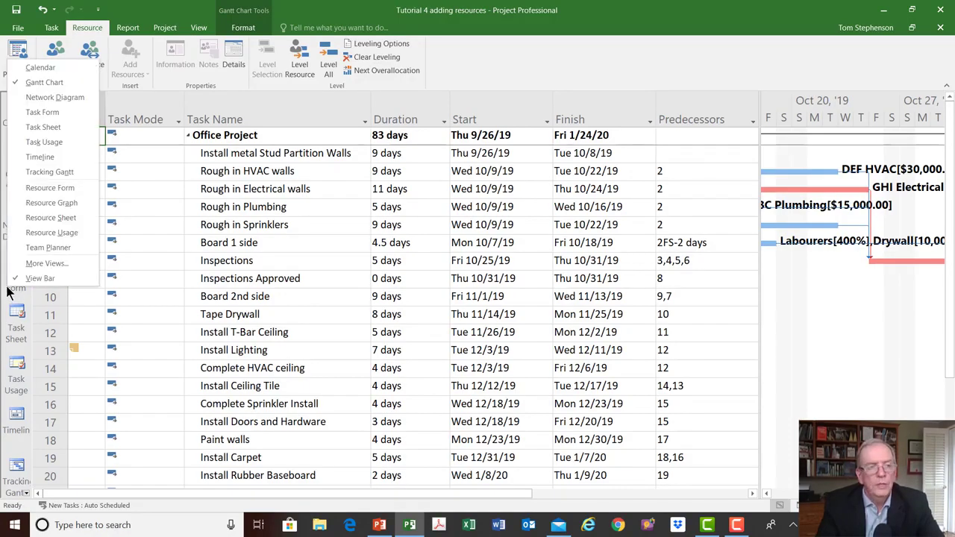
pyautogui.click(17, 284)
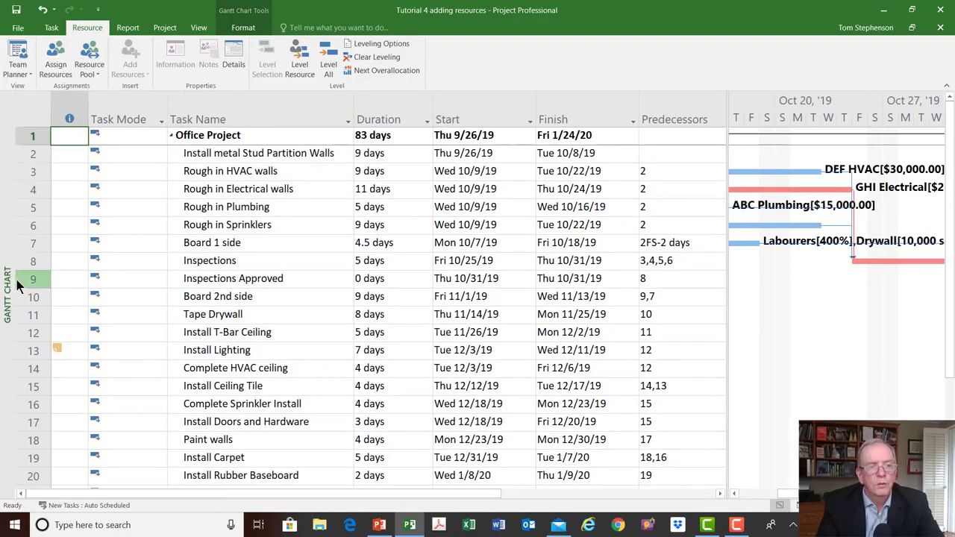
# Review the resource list in the Resource Sheet view and return to the Gantt Chart.
pyautogui.rightClick(16, 282)
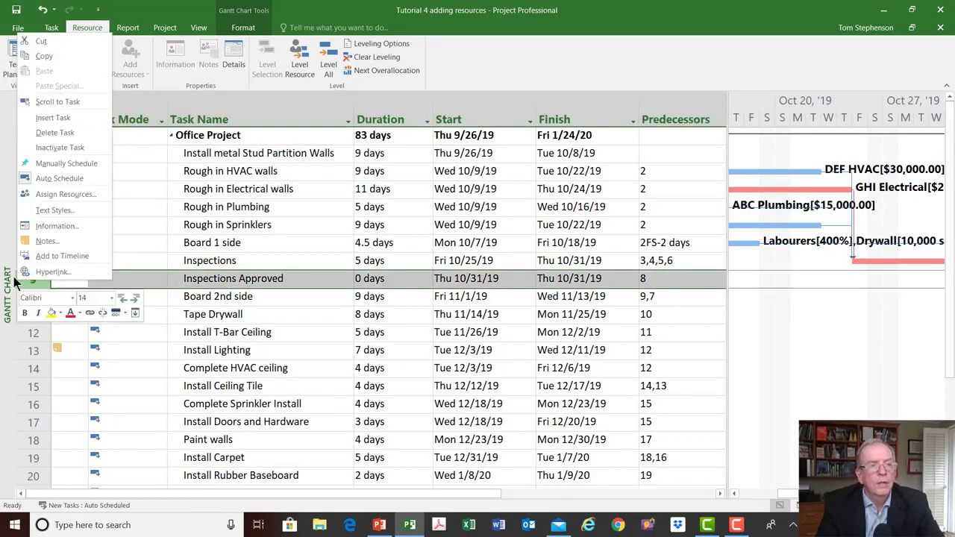
pyautogui.rightClick(8, 280)
pyautogui.rightClick(7, 280)
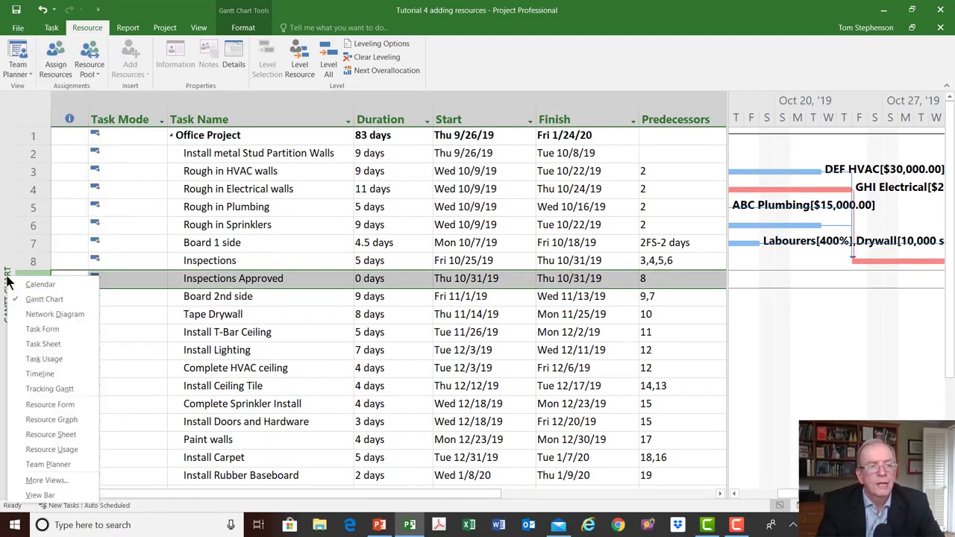
pyautogui.click(45, 435)
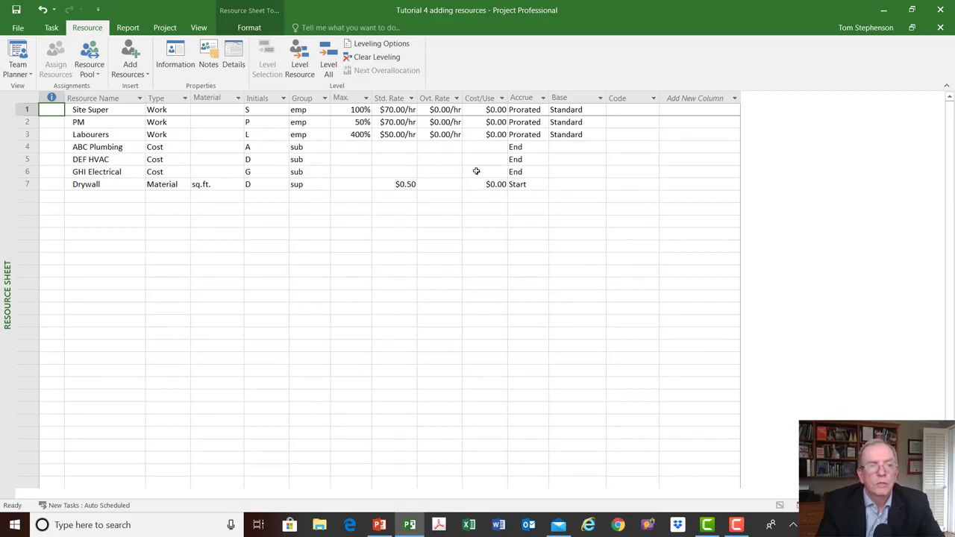
pyautogui.rightClick(10, 230)
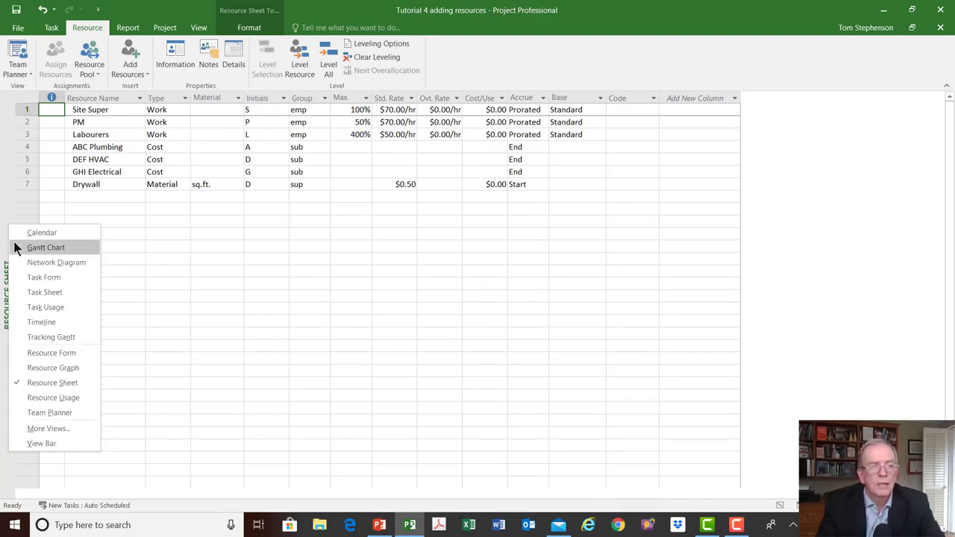
pyautogui.click(16, 249)
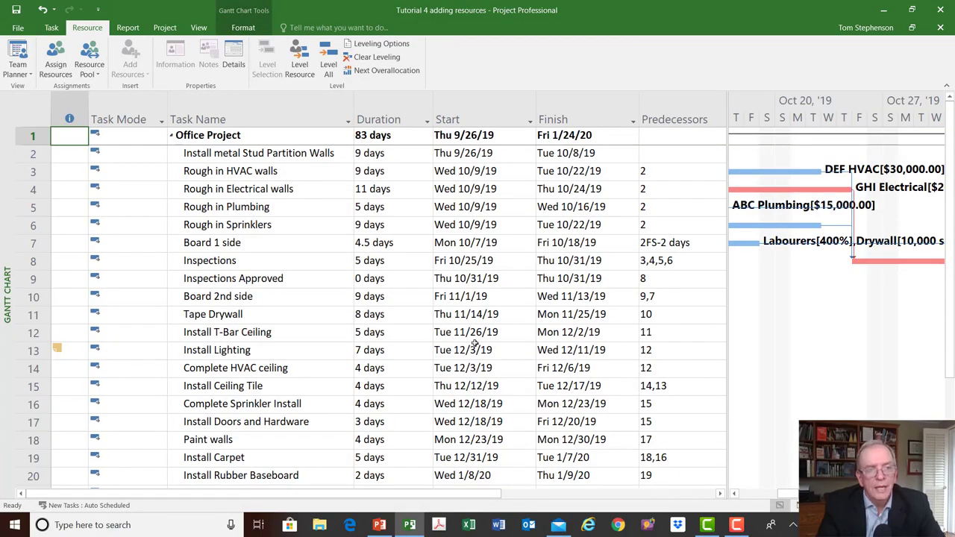
# Review the Gantt Chart's tasks in the Cost table and in the Work table.
pyautogui.click(37, 113)
pyautogui.rightClick(36, 113)
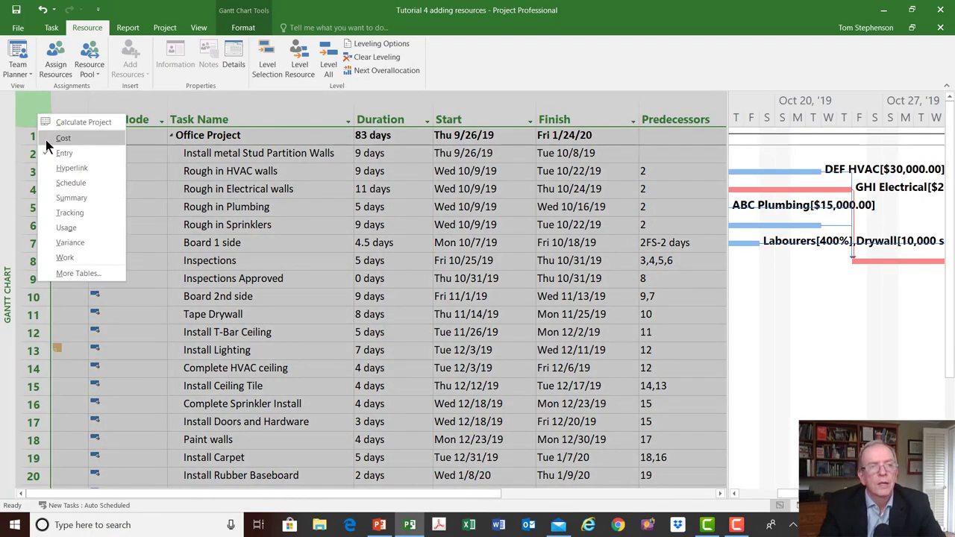
pyautogui.click(45, 139)
pyautogui.click(27, 112)
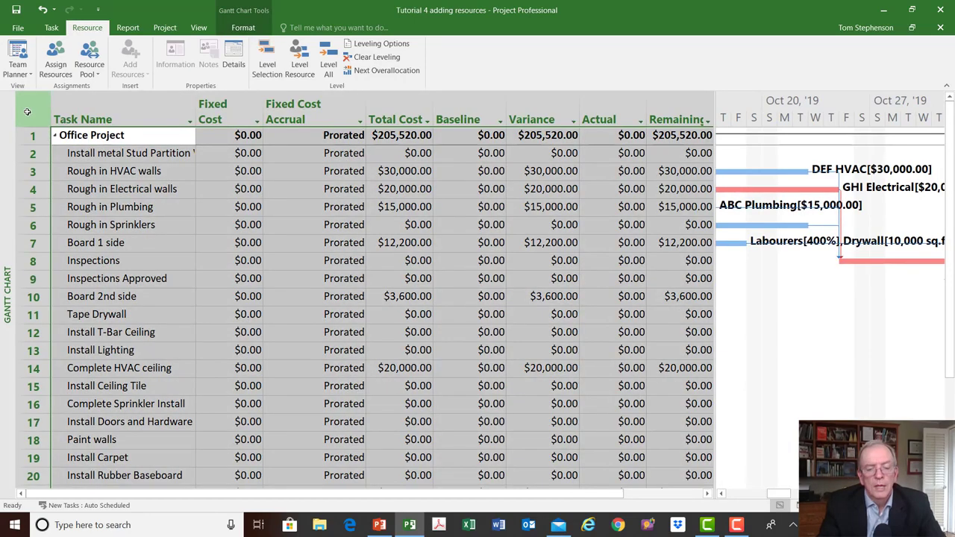
pyautogui.rightClick(27, 112)
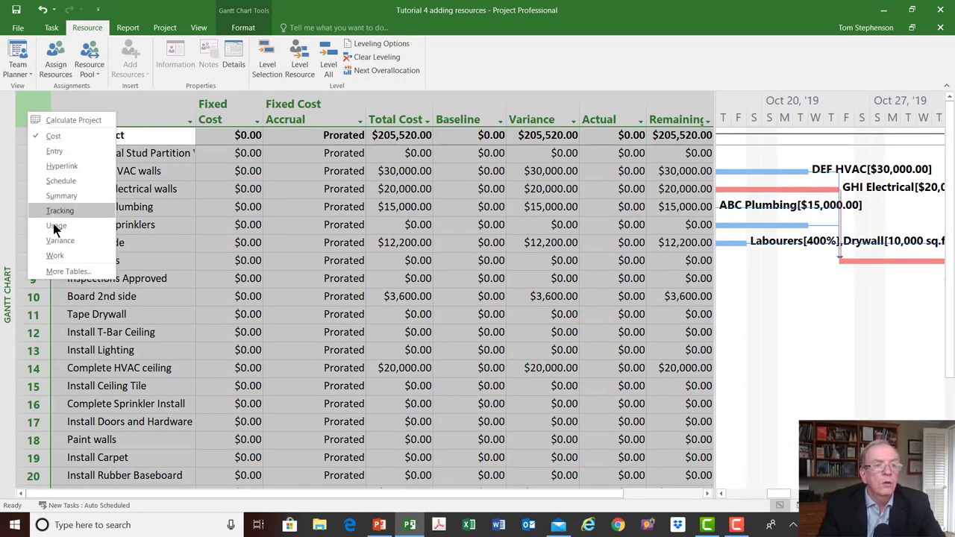
pyautogui.click(56, 255)
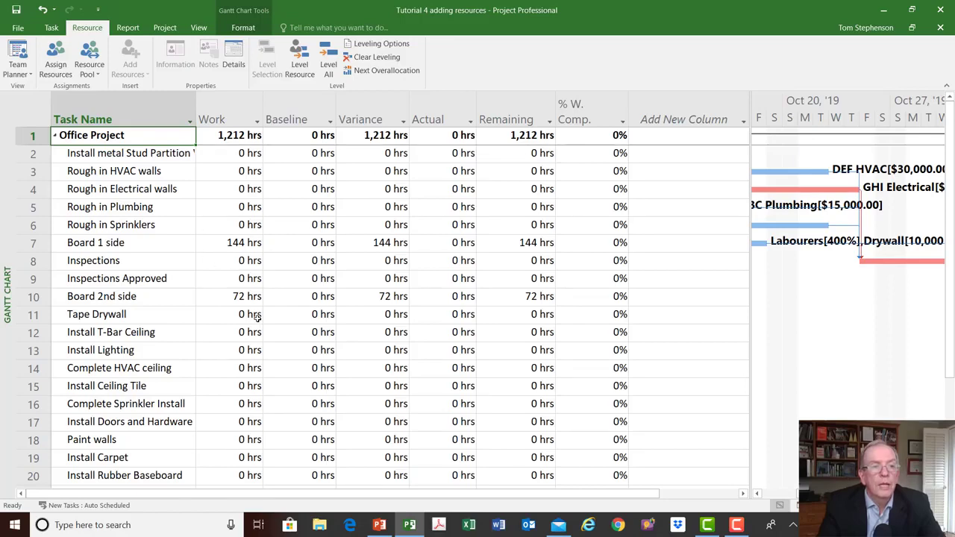
# Review the Gantt Chart's Usage table and switch back to the Entry table.
pyautogui.click(36, 112)
pyautogui.rightClick(35, 110)
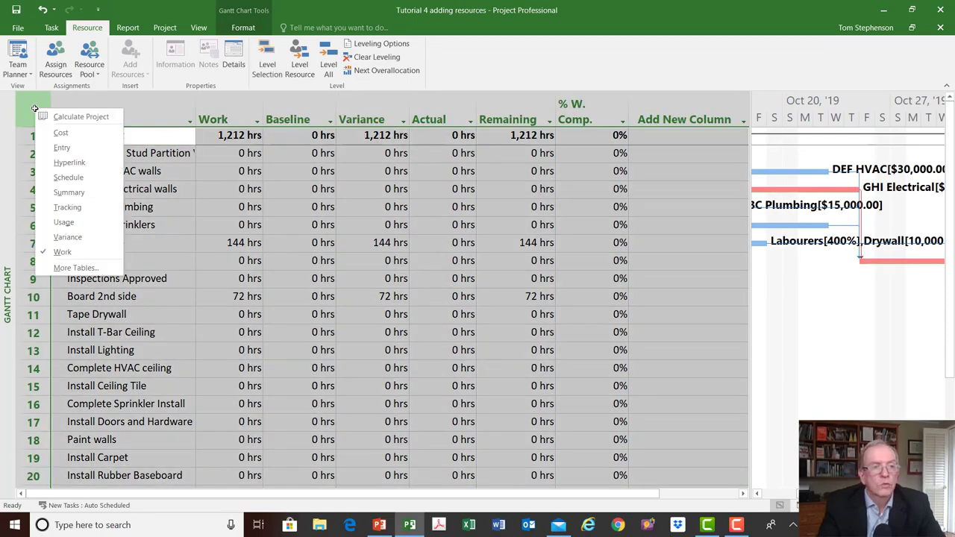
pyautogui.click(65, 222)
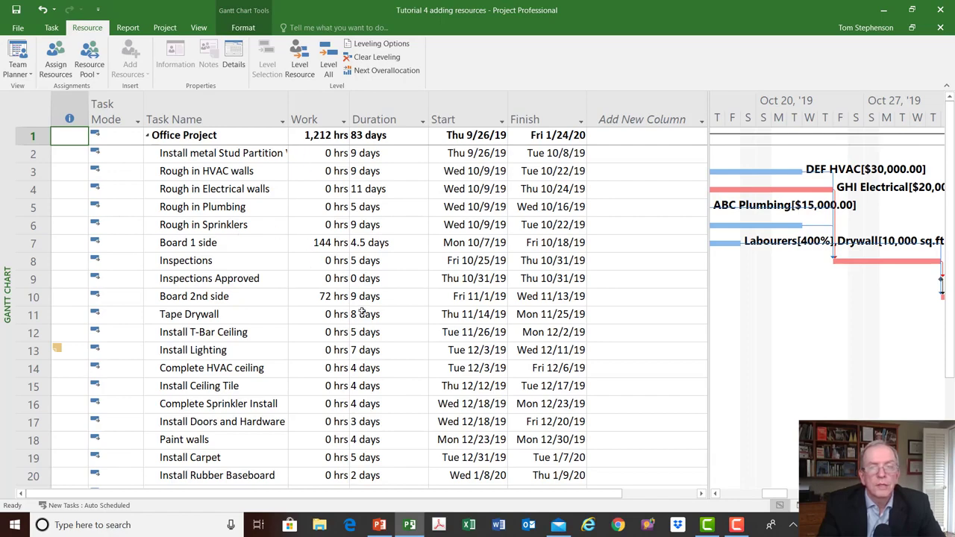
pyautogui.click(32, 118)
pyautogui.rightClick(32, 118)
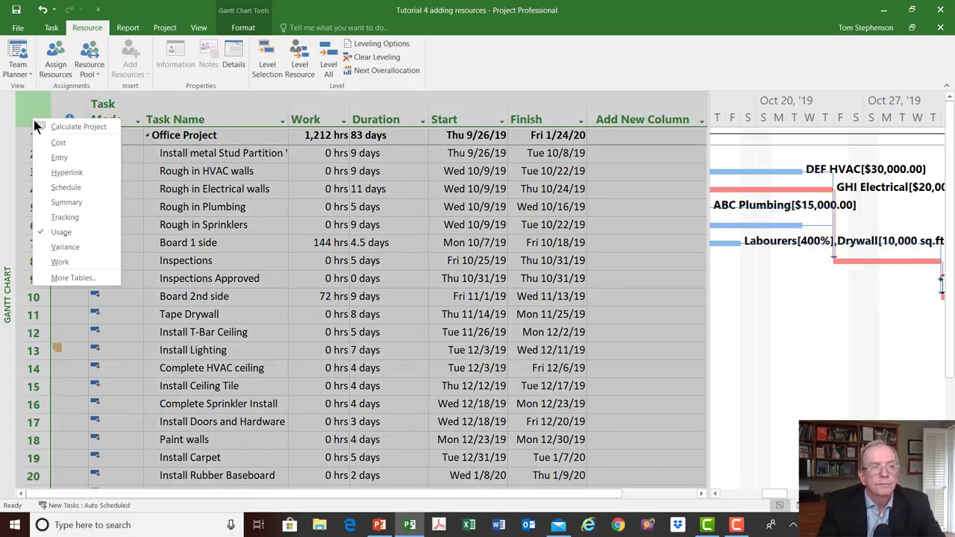
pyautogui.click(58, 158)
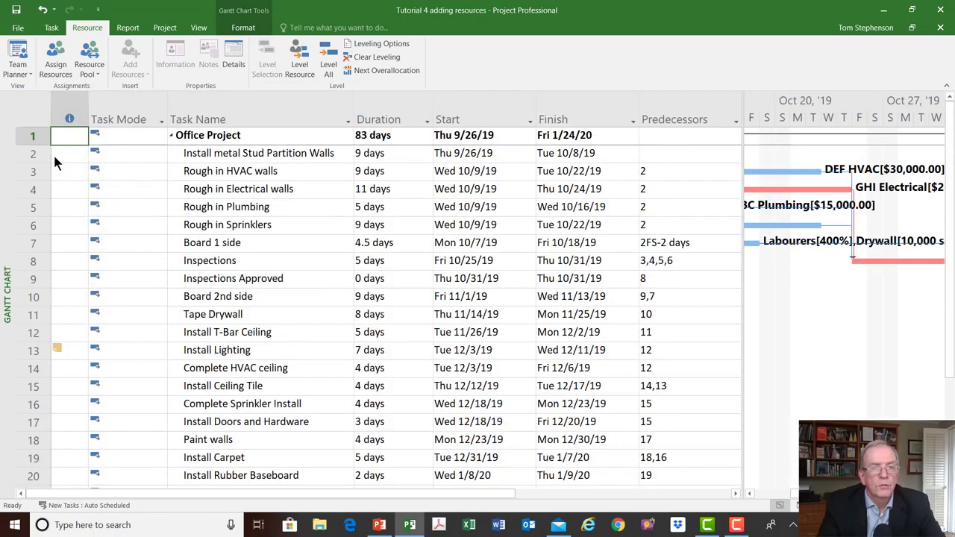
# Switch to the Resource Sheet and show its Cost table to review the cost of each resource.
pyautogui.rightClick(4, 195)
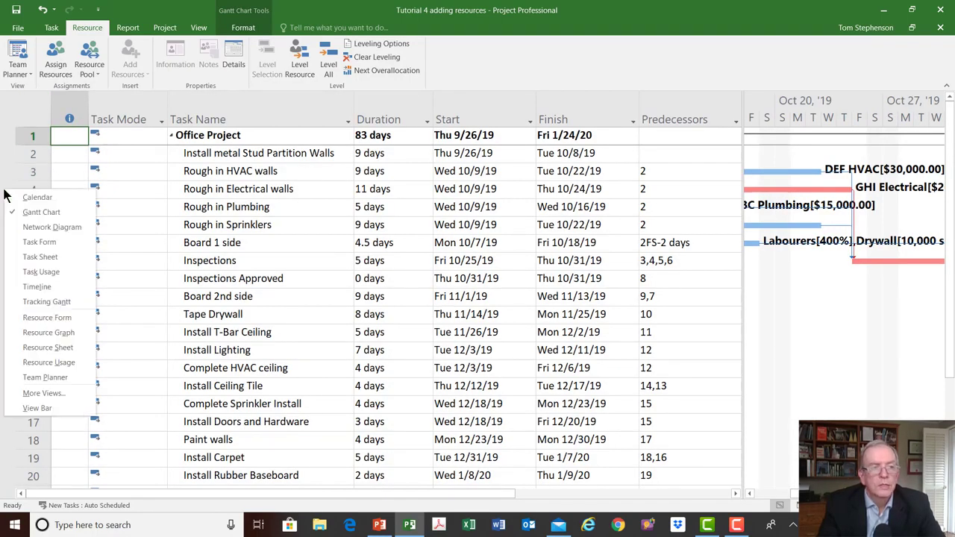
pyautogui.click(45, 347)
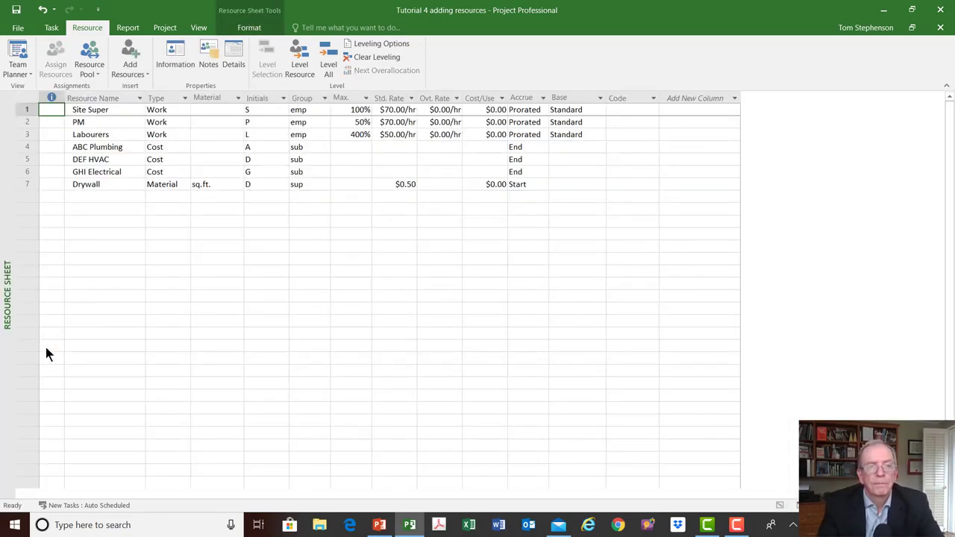
pyautogui.click(25, 95)
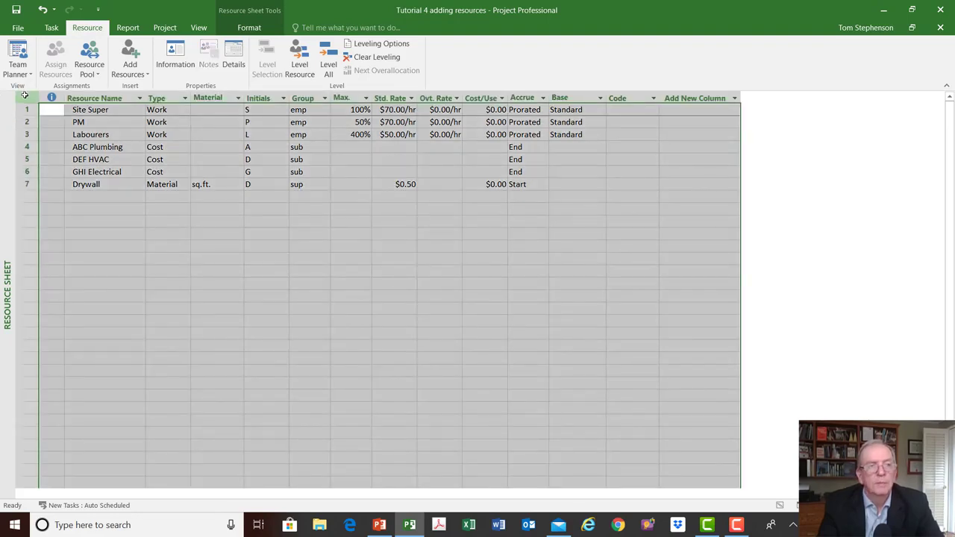
pyautogui.rightClick(25, 95)
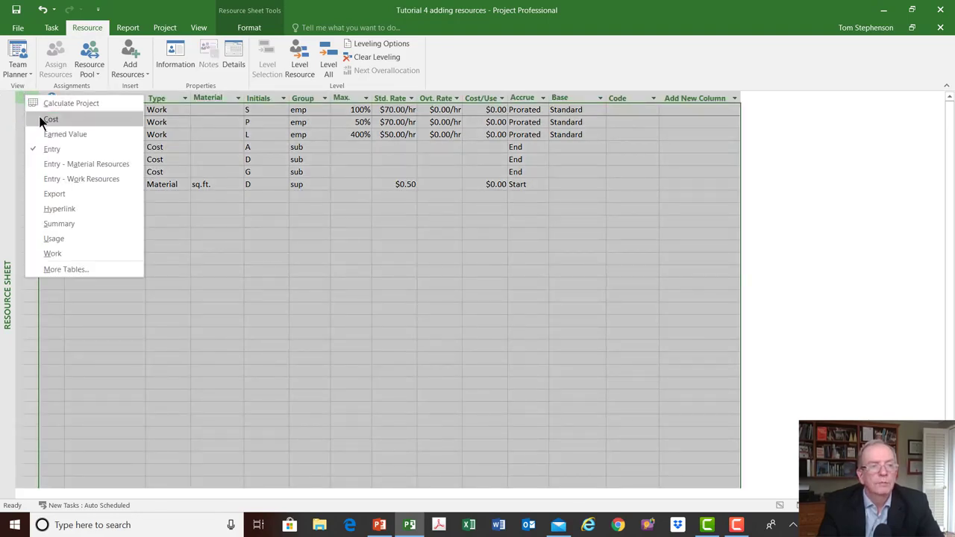
pyautogui.click(49, 120)
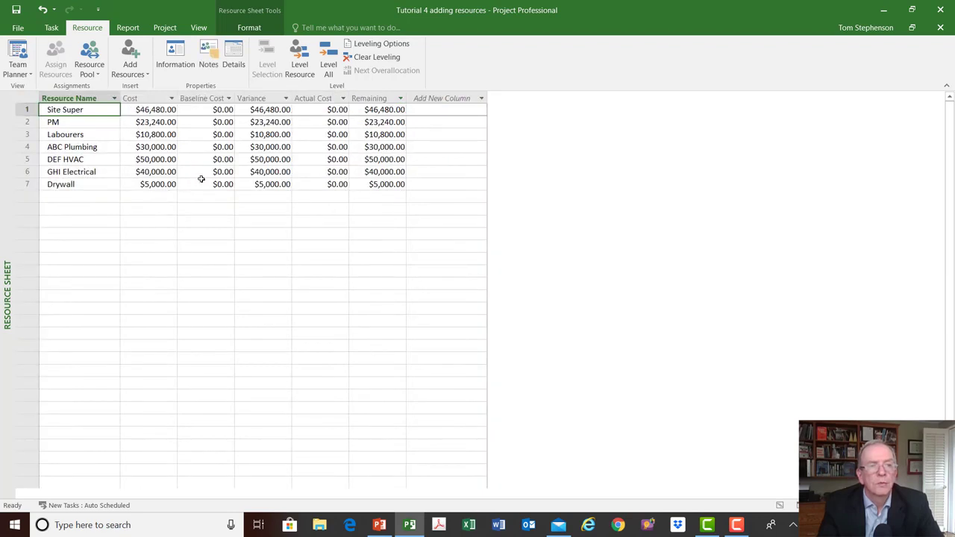
# Return to the Gantt Chart and show its Cost table to review the cost of each task.
pyautogui.rightClick(5, 183)
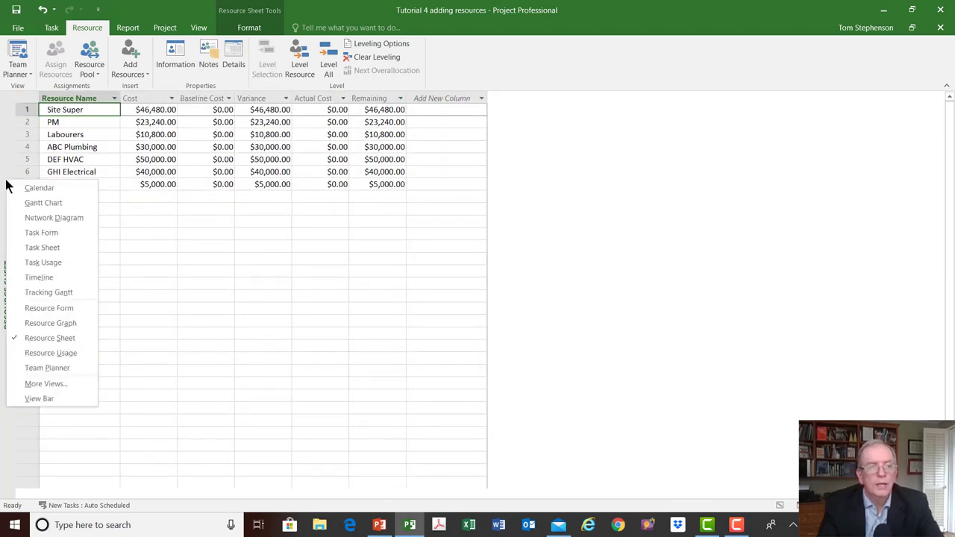
pyautogui.click(28, 209)
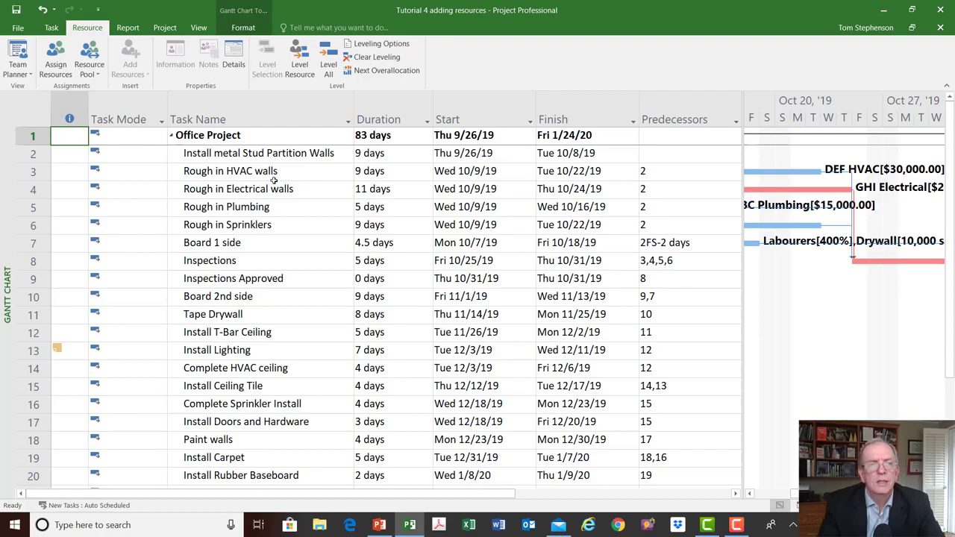
pyautogui.click(37, 109)
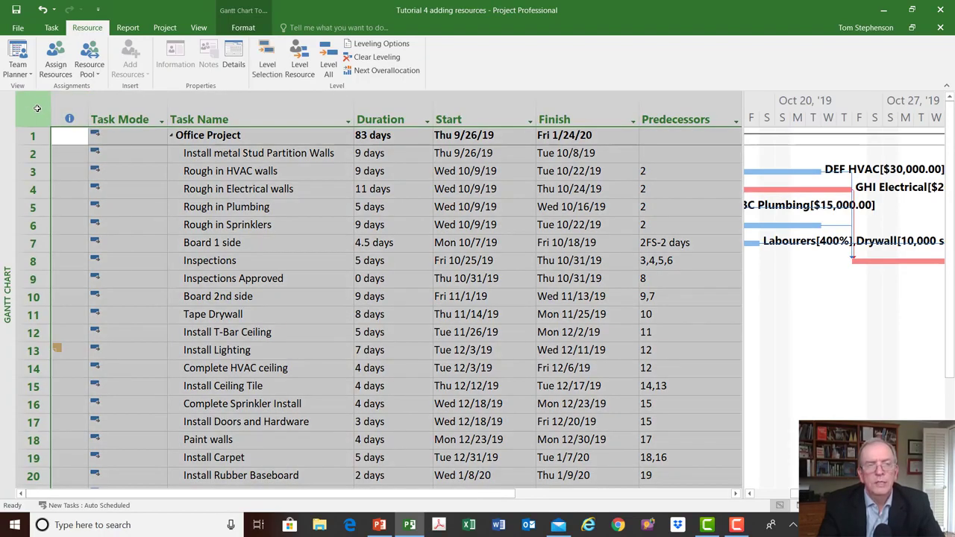
pyautogui.rightClick(37, 109)
pyautogui.click(55, 132)
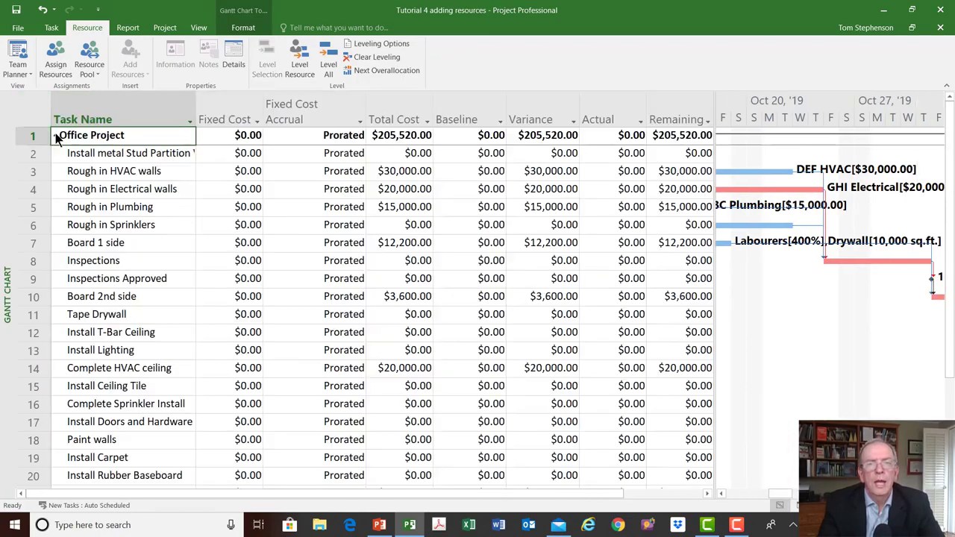